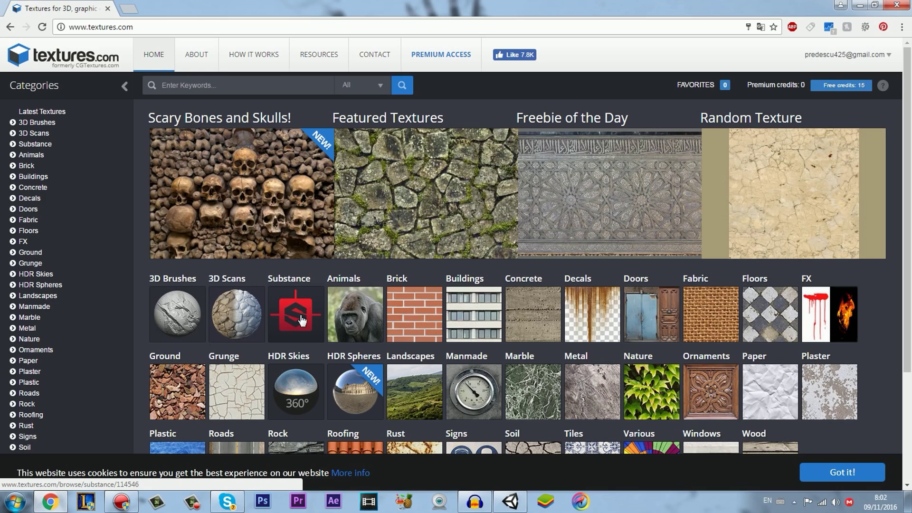
# Switch from Chrome back to the Unity editor showing the Curso farmhouse scene.
pyautogui.click(511, 503)
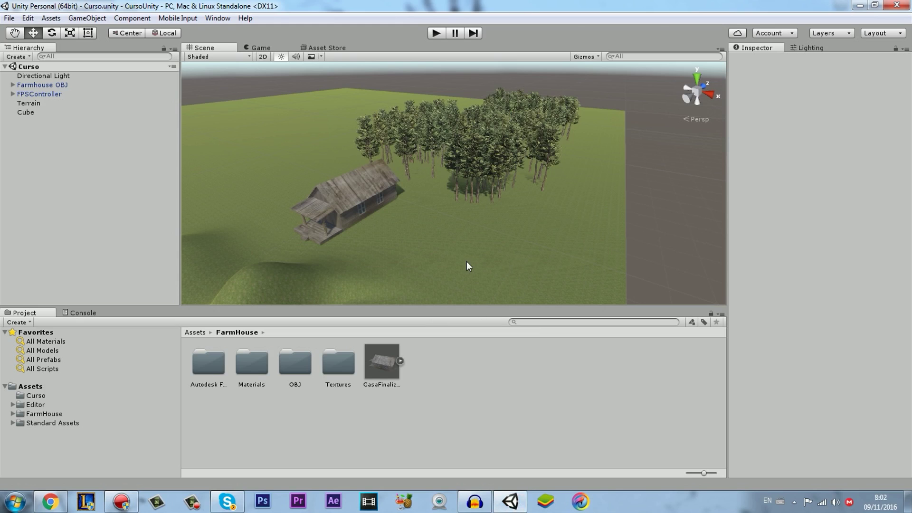
# Select the Terrain, zoom and tilt the Scene view toward the trees, then show the root Assets folder.
pyautogui.click(477, 263)
pyautogui.scroll(5, 478, 263)
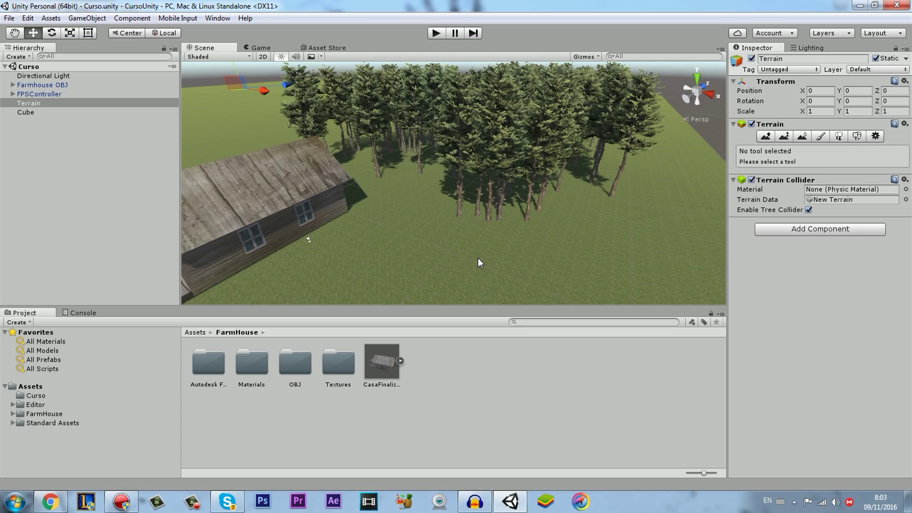
pyautogui.moveTo(478, 258)
pyautogui.mouseDown(button='right')
pyautogui.moveTo(535, 234)
pyautogui.moveTo(517, 249)
pyautogui.mouseUp(button='right')
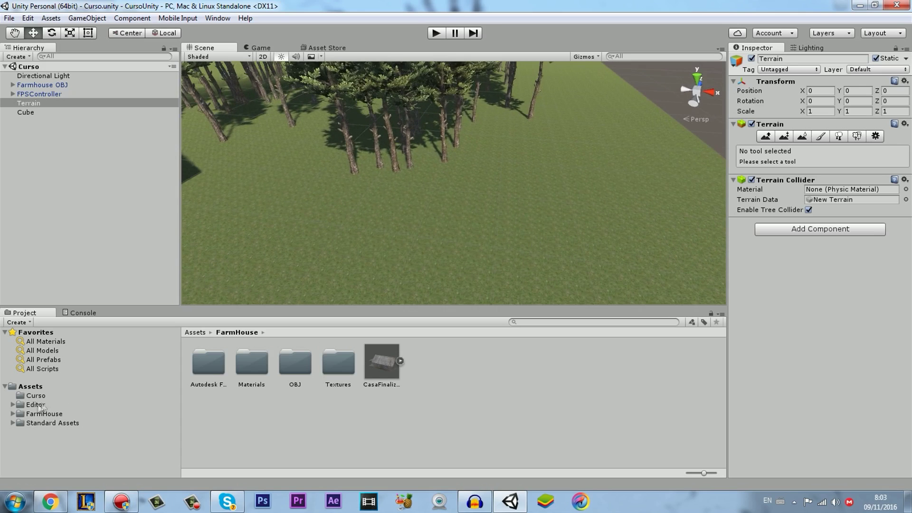
pyautogui.click(33, 386)
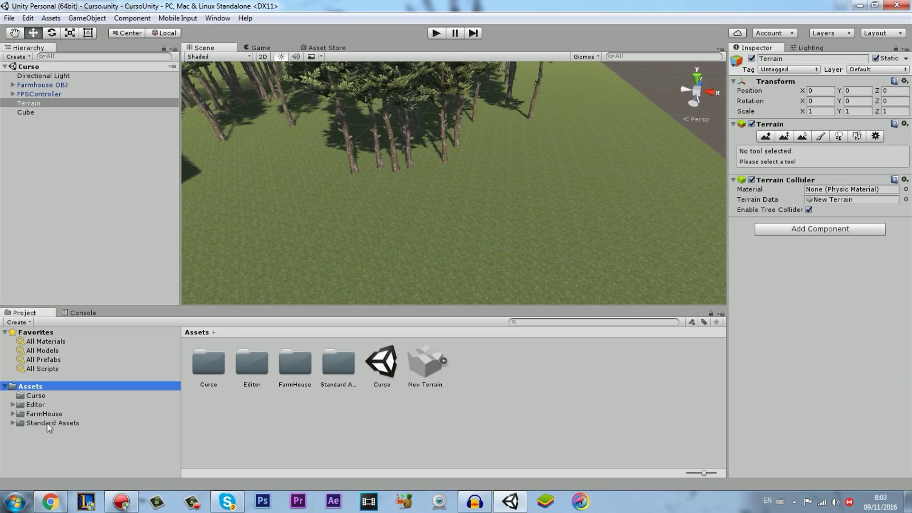
# Browse to Standard Assets > Environment > TerrainAssets > SurfaceTextures, then return to textures.com in Chrome.
pyautogui.click(36, 422)
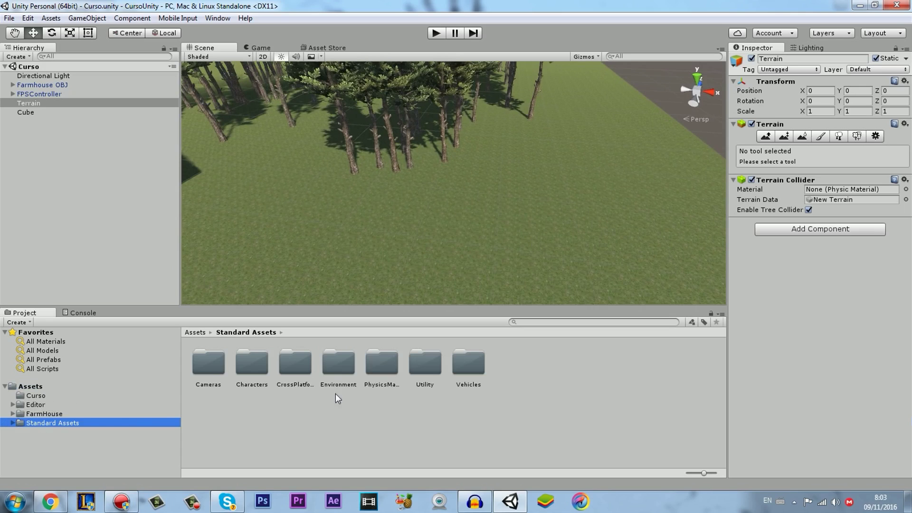
pyautogui.doubleClick(338, 365)
pyautogui.doubleClick(252, 365)
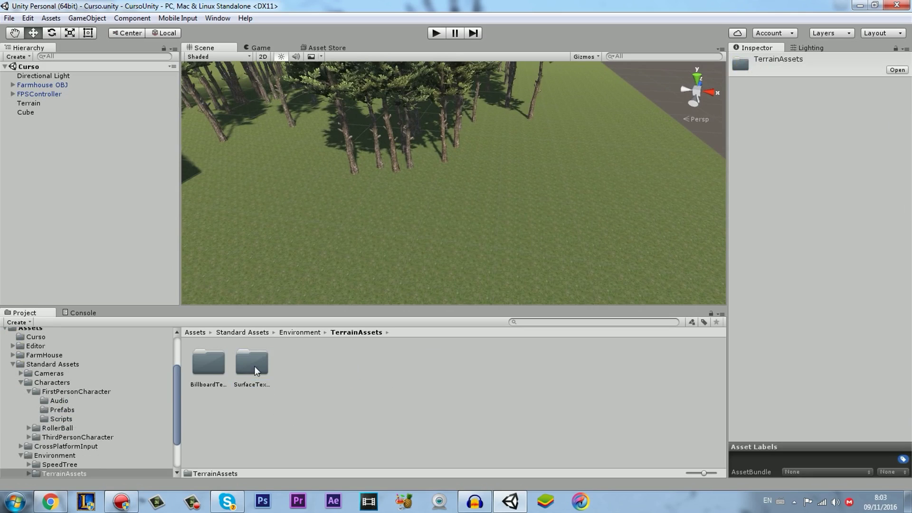
pyautogui.doubleClick(252, 364)
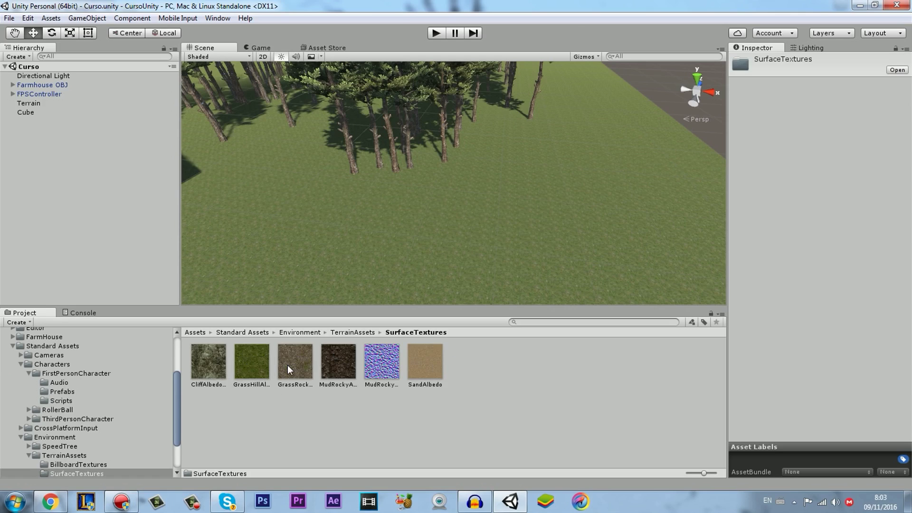
pyautogui.moveTo(475, 214)
pyautogui.keyDown('alt'); pyautogui.mouseDown()
pyautogui.moveTo(680, 310)
pyautogui.moveTo(238, 212)
pyautogui.moveTo(313, 211)
pyautogui.mouseUp(); pyautogui.keyUp('alt')
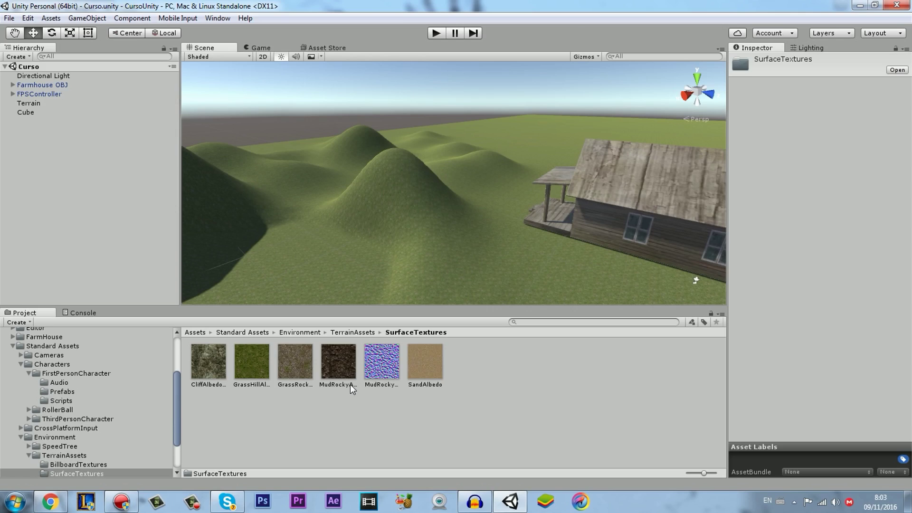
pyautogui.click(50, 501)
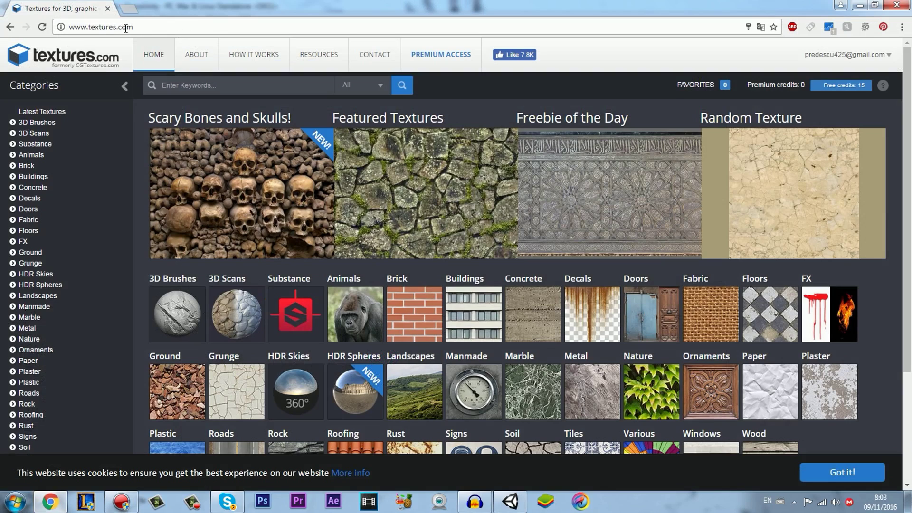
pyautogui.scroll(-3, 342, 330)
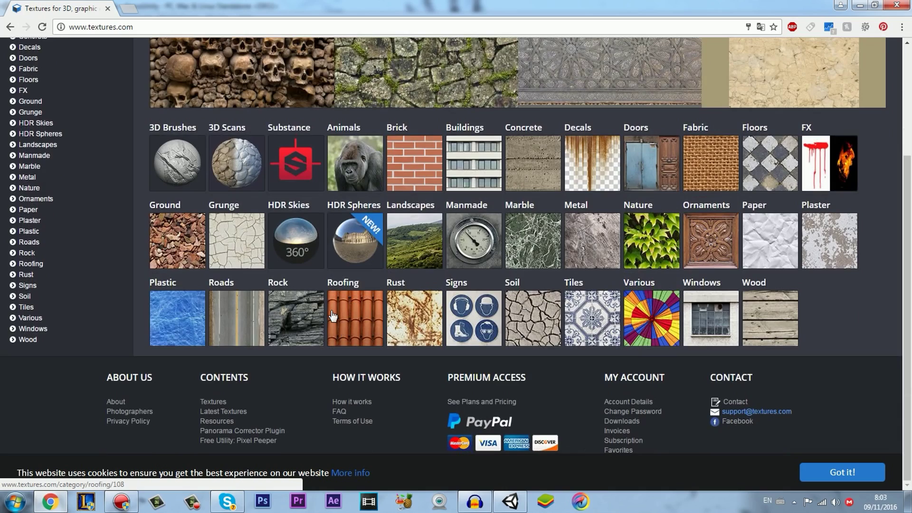
pyautogui.scroll(3, 335, 315)
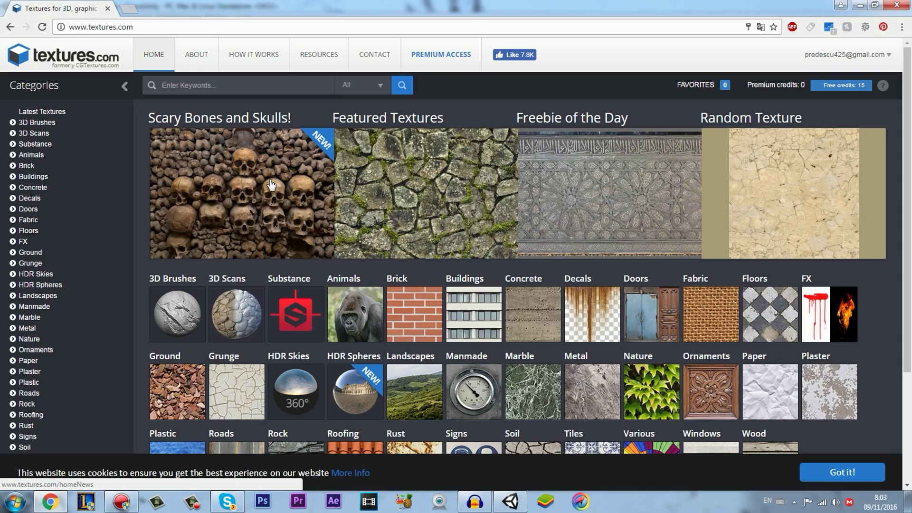
pyautogui.click(185, 86)
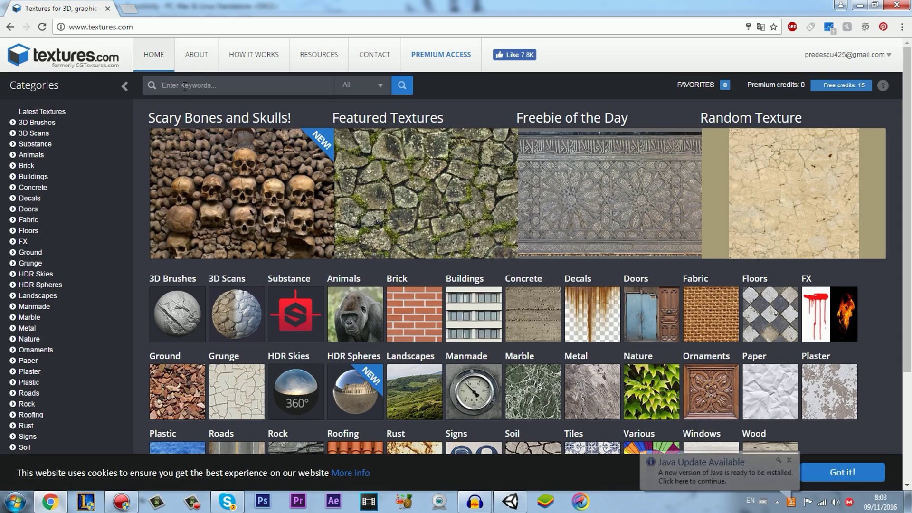
pyautogui.click(187, 116)
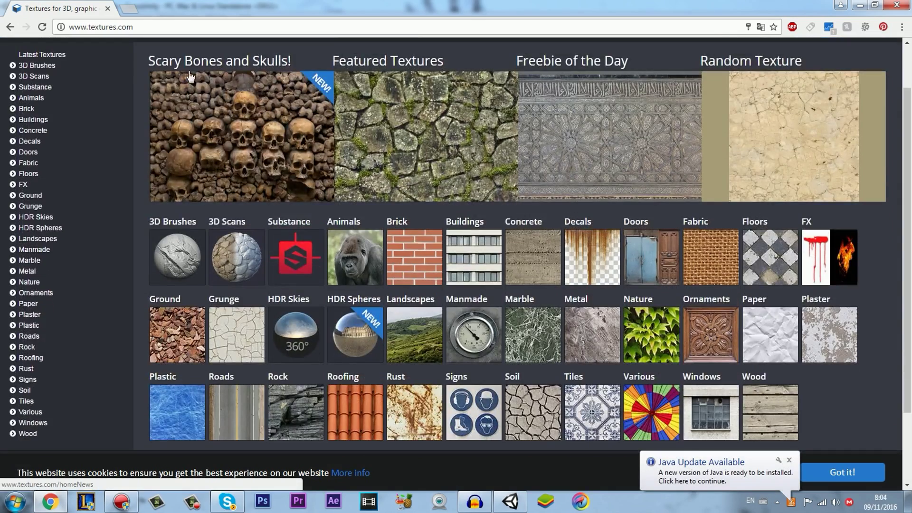
# Search 'rock' and download RocksArid0141 Image 1 as the Small 1024x1024 seamless JPG.
pyautogui.click(183, 86)
pyautogui.write('rock')
pyautogui.press('Return')
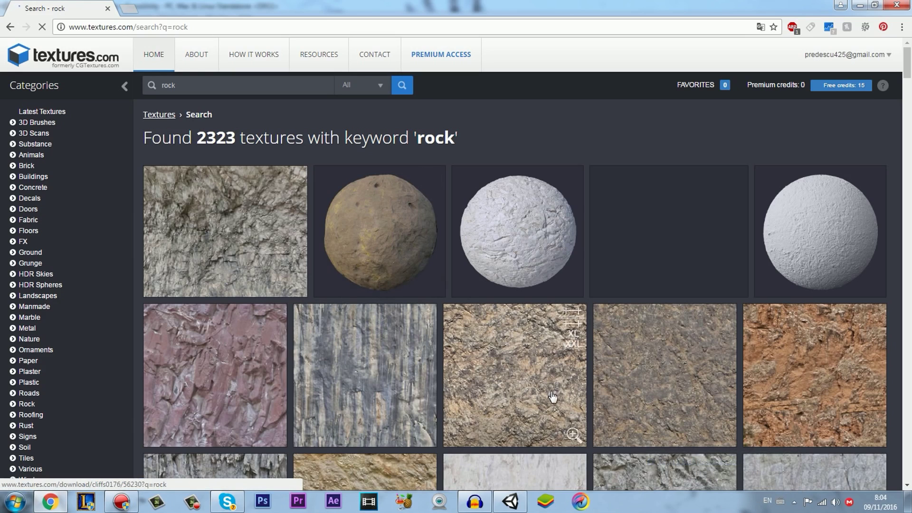
pyautogui.click(812, 390)
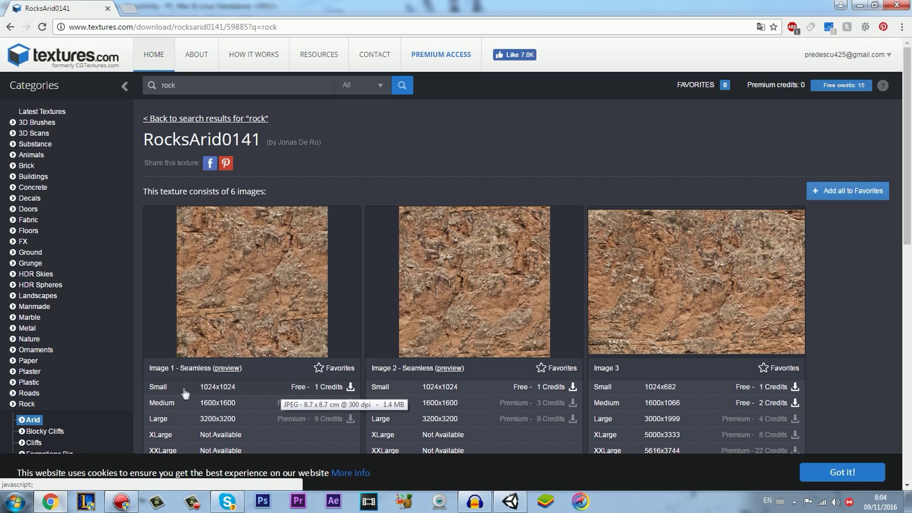
pyautogui.click(233, 390)
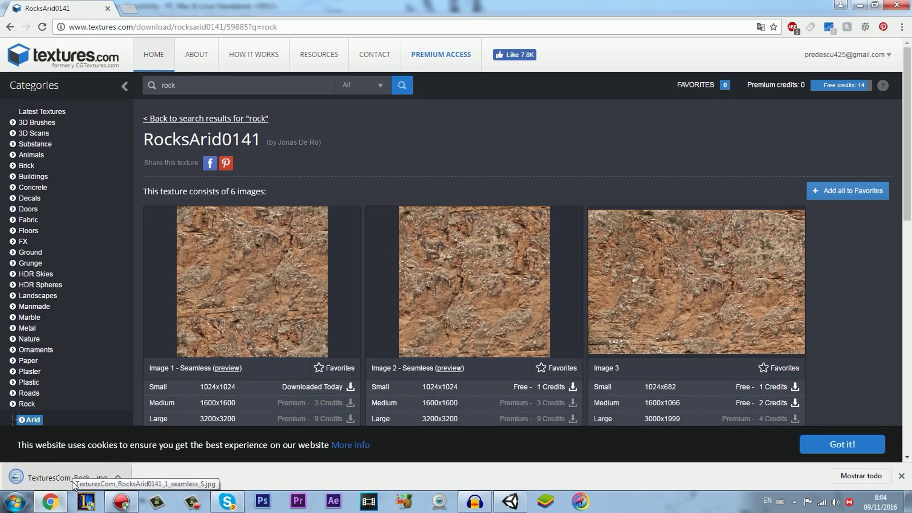
# Show TexturesCom_RocksArid0141_1_seamless_S.jpg in the Downloads folder and bring Unity forward beside it.
pyautogui.click(118, 477)
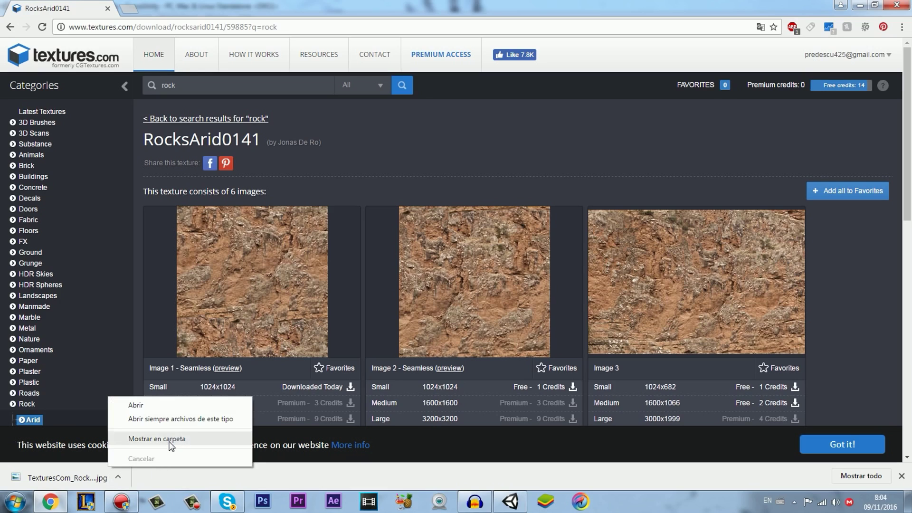
pyautogui.click(204, 437)
pyautogui.moveTo(425, 323)
pyautogui.mouseDown()
pyautogui.moveTo(482, 470)
pyautogui.moveTo(510, 507)
pyautogui.mouseUp()
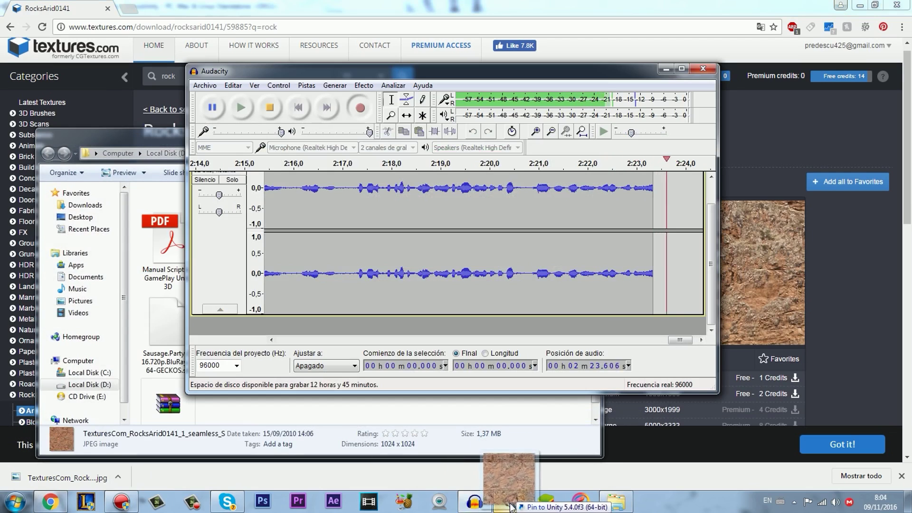
pyautogui.moveTo(510, 507); pyautogui.dragTo(517, 508)
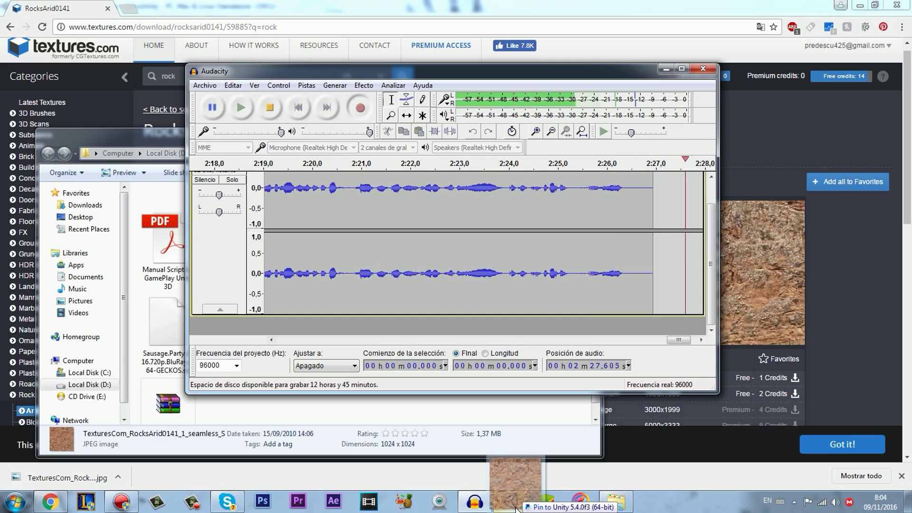
pyautogui.moveTo(516, 508); pyautogui.dragTo(517, 508)
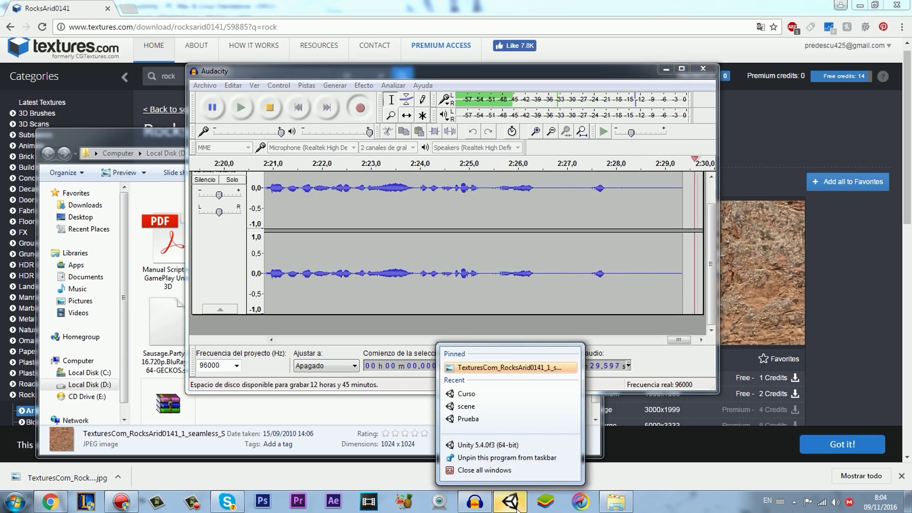
pyautogui.click(518, 507)
pyautogui.moveTo(400, 431); pyautogui.dragTo(489, 474)
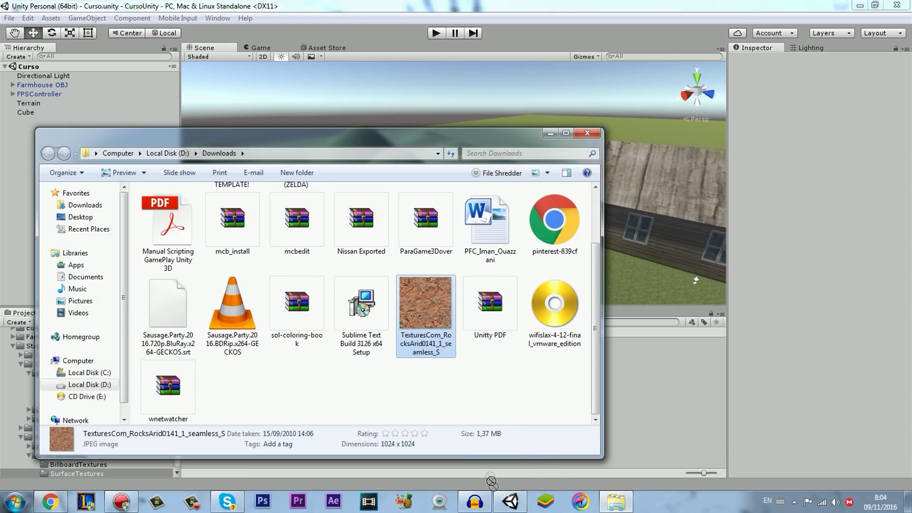
# Import the rock JPG into SurfaceTextures and check the new 1024x1024 texture asset.
pyautogui.click(549, 136)
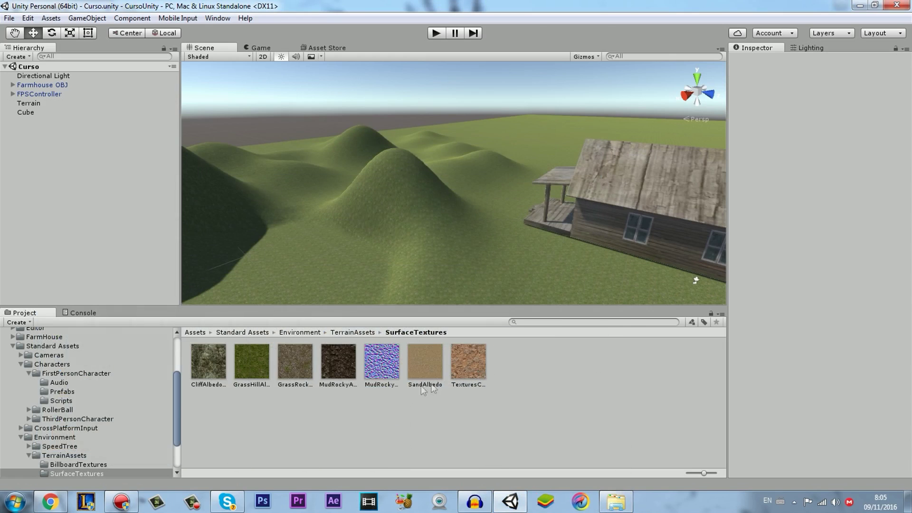
pyautogui.click(476, 364)
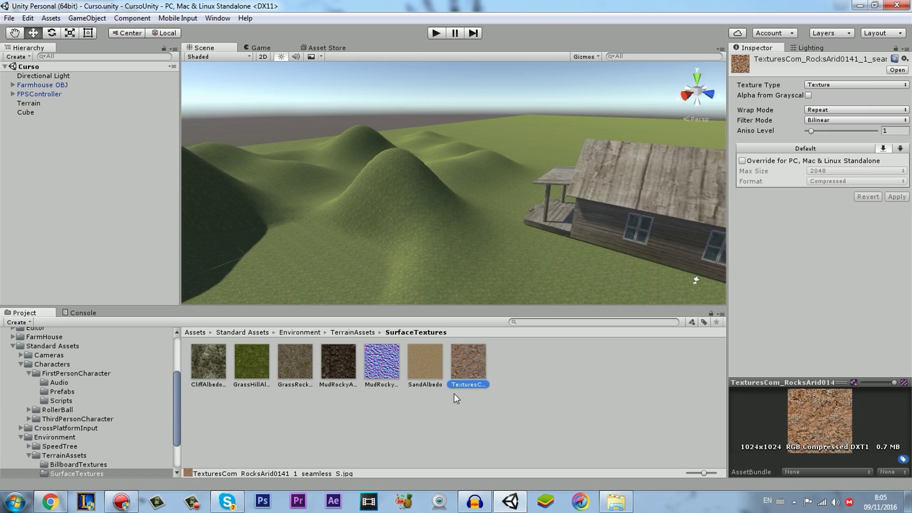
pyautogui.click(379, 431)
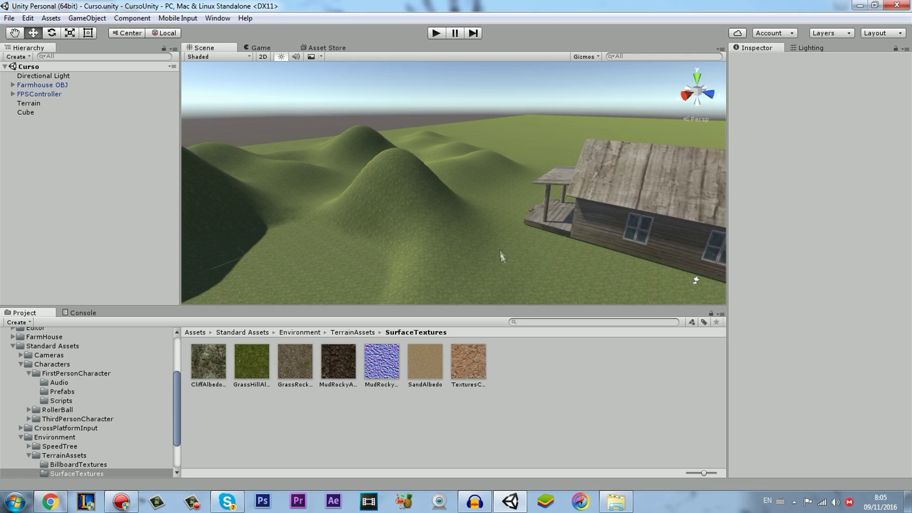
pyautogui.keyDown('alt'); pyautogui.moveTo(503, 256); pyautogui.dragTo(568, 267); pyautogui.keyUp('alt')
pyautogui.click(480, 369)
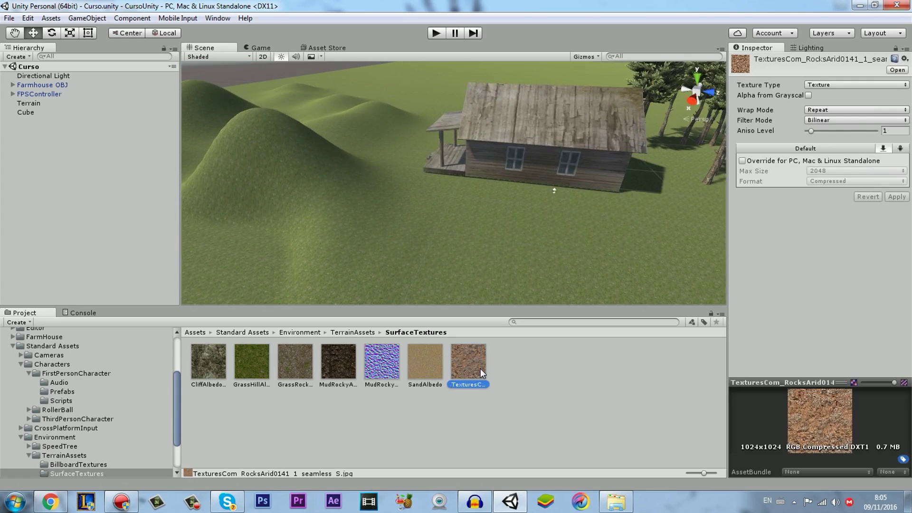
# In the Terrain's Paint Texture tool, remove the grass texture and reopen the Edit Textures menu.
pyautogui.click(29, 104)
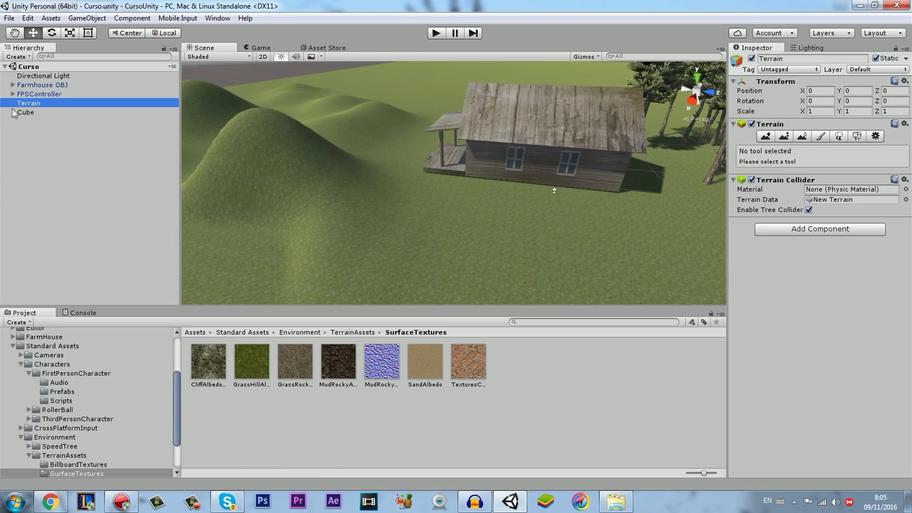
pyautogui.click(820, 137)
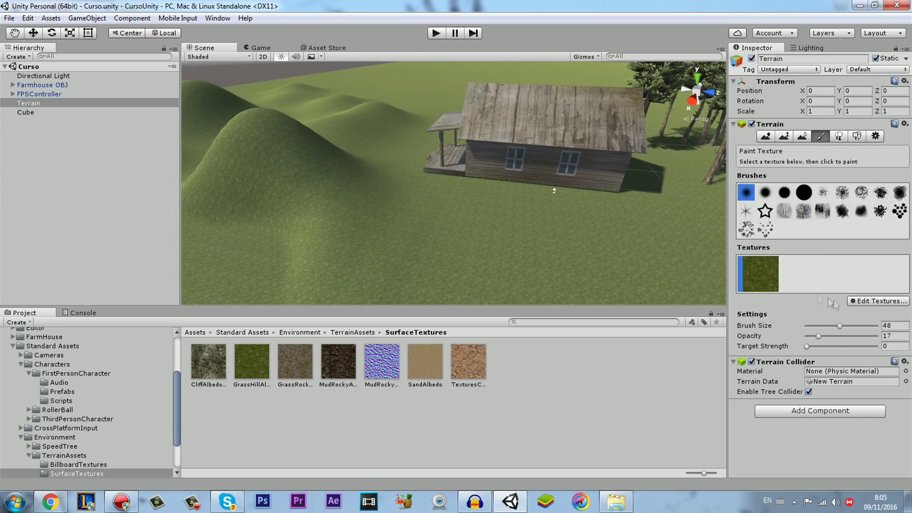
pyautogui.click(885, 306)
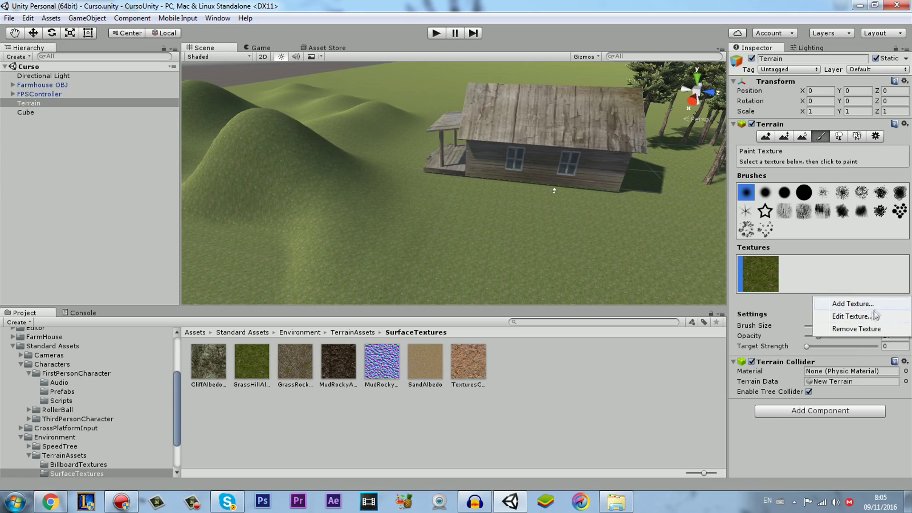
pyautogui.click(865, 324)
pyautogui.moveTo(468, 200)
pyautogui.mouseDown(button='right')
pyautogui.moveTo(660, 202)
pyautogui.moveTo(647, 224)
pyautogui.mouseUp(button='right')
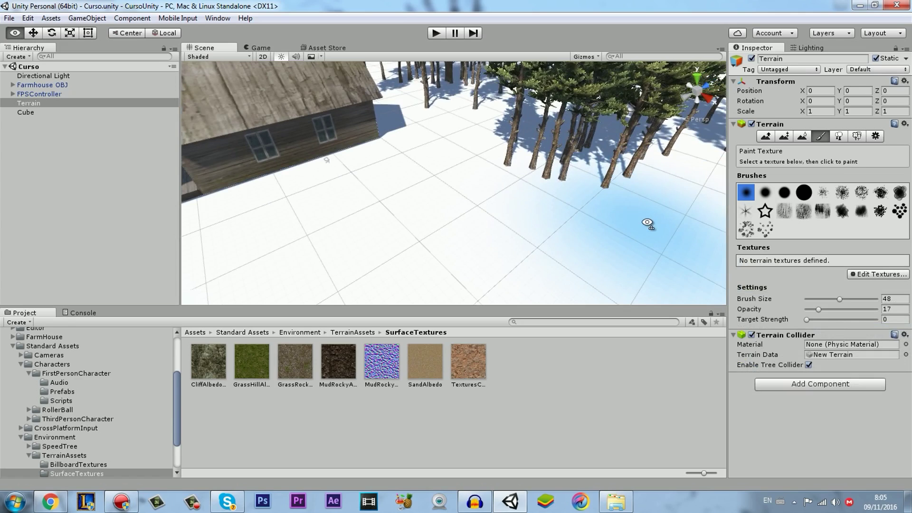
pyautogui.click(856, 276)
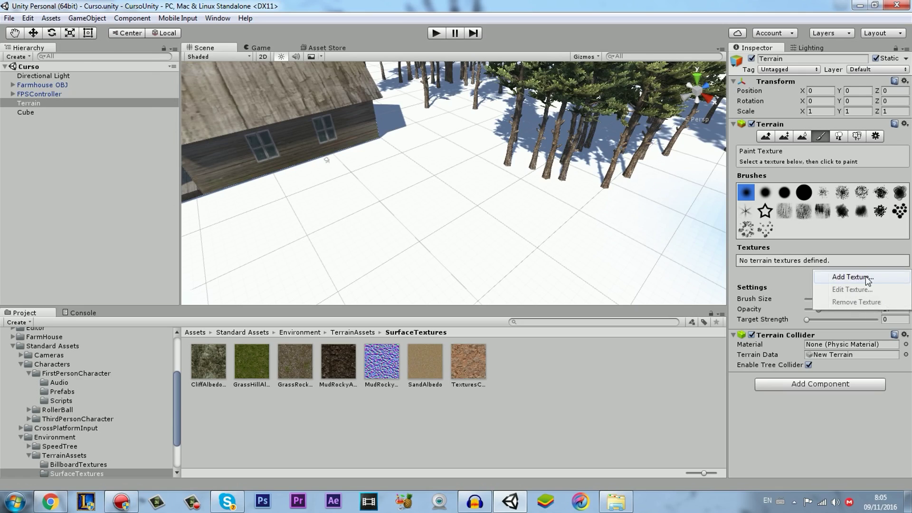
# Add MudRockyAlbedoSpecular, found by searching 'mud', as the terrain's albedo paint texture.
pyautogui.click(864, 277)
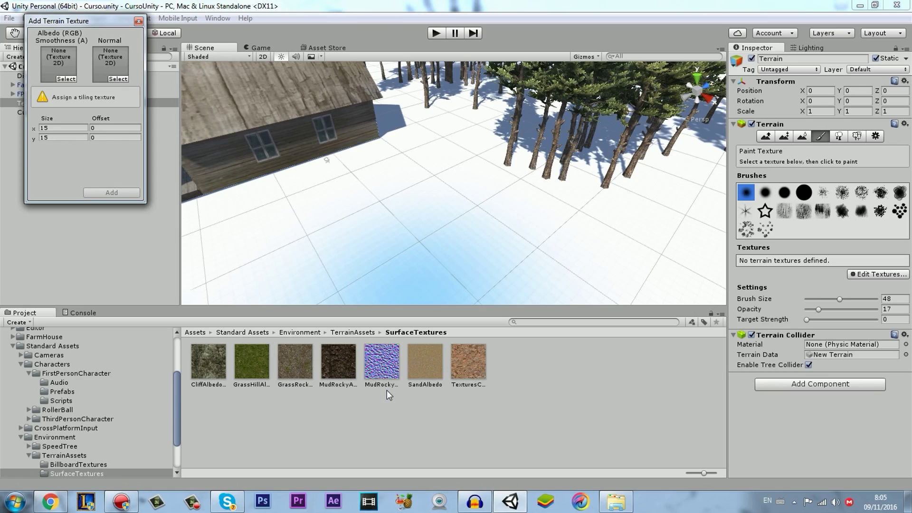
pyautogui.click(386, 370)
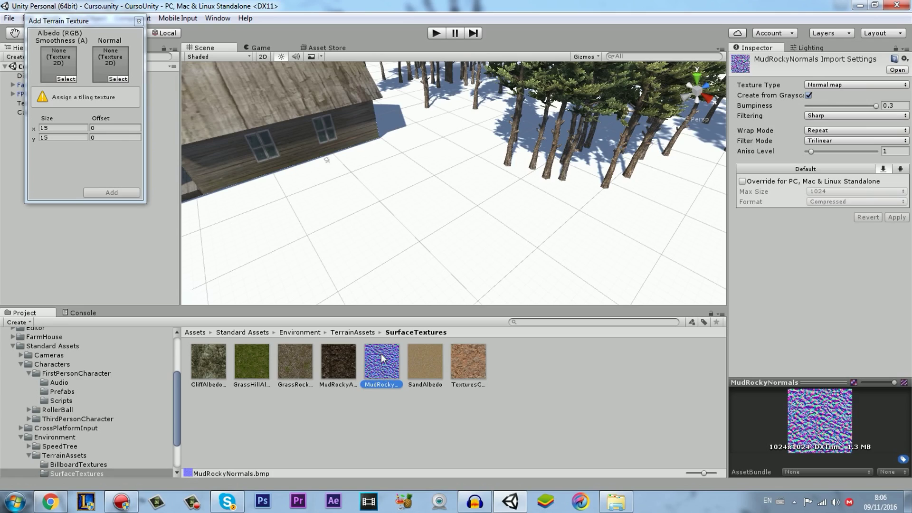
pyautogui.click(345, 365)
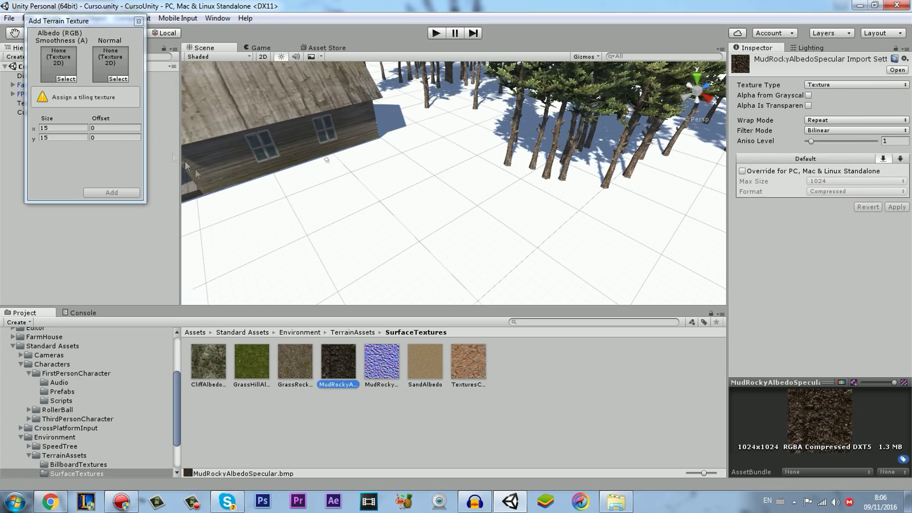
pyautogui.click(66, 79)
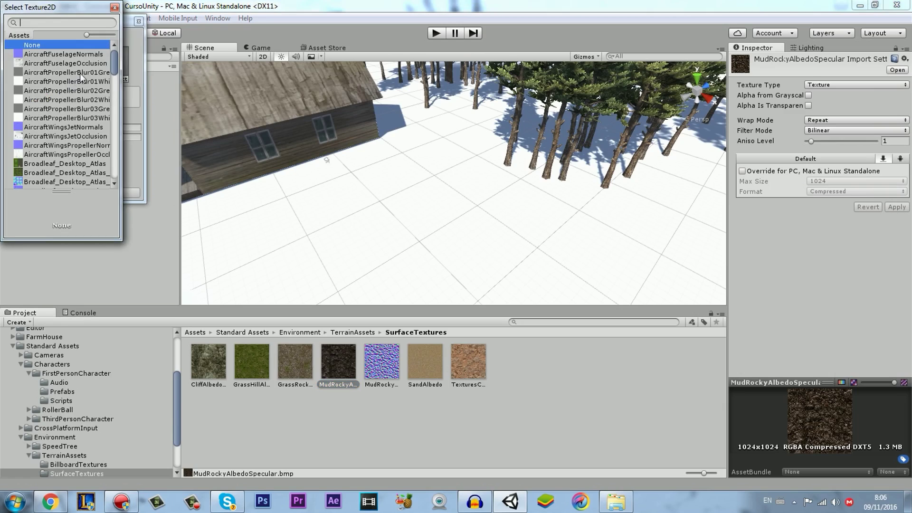
pyautogui.write('mud')
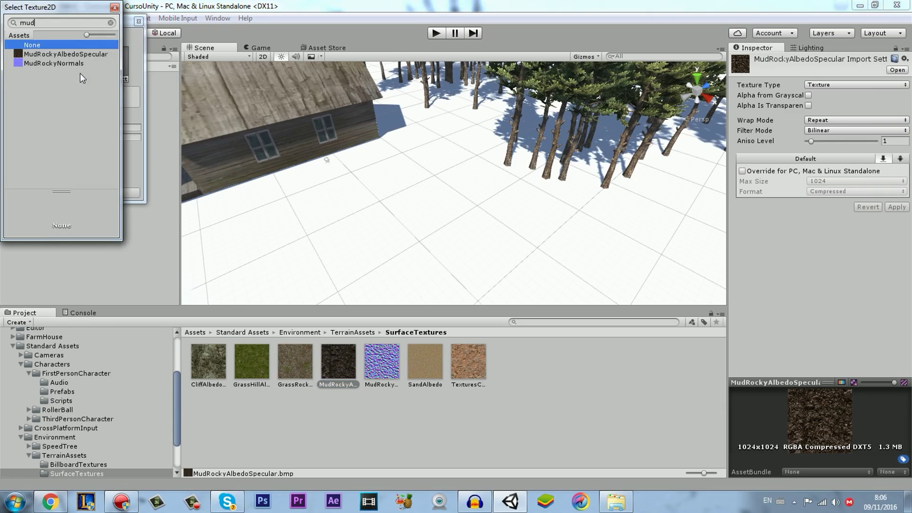
pyautogui.doubleClick(74, 53)
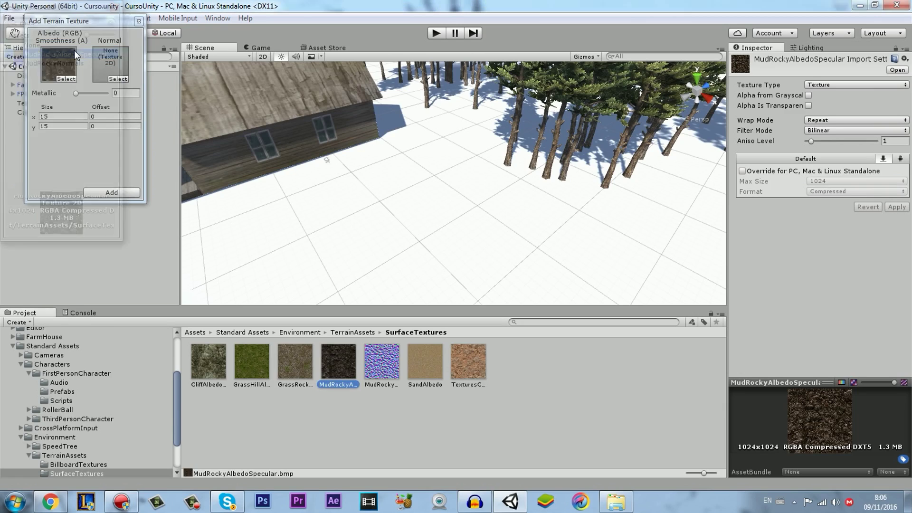
pyautogui.click(105, 193)
pyautogui.scroll(5, 446, 170)
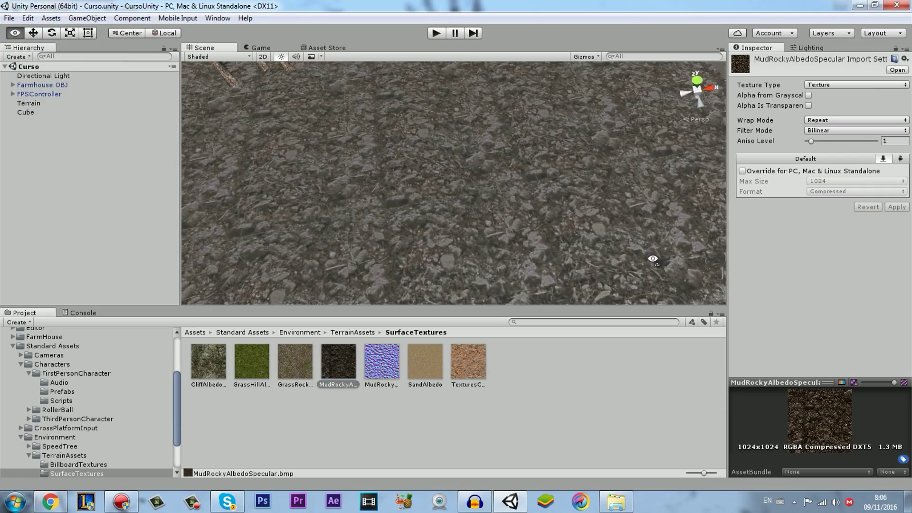
pyautogui.moveTo(552, 228); pyautogui.dragTo(514, 141, button='right')
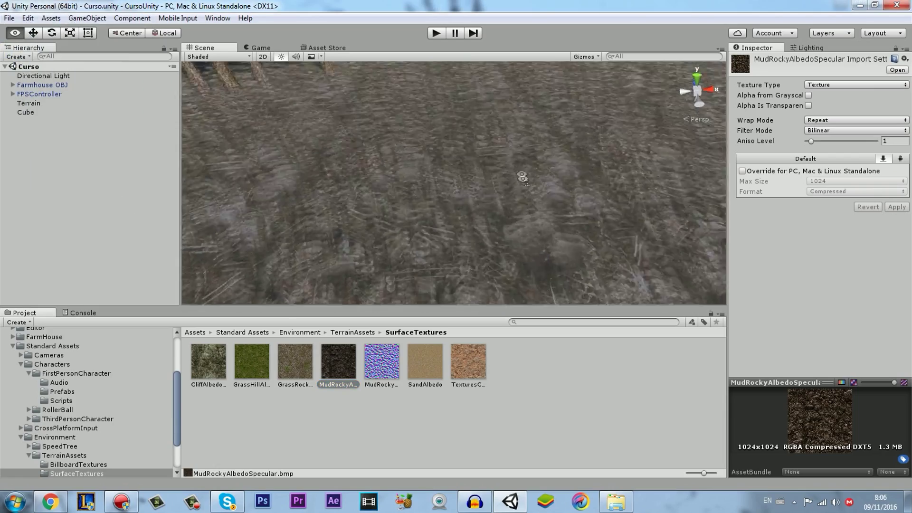
pyautogui.moveTo(515, 141)
pyautogui.mouseDown(button='right')
pyautogui.moveTo(475, 234)
pyautogui.moveTo(523, 290)
pyautogui.mouseUp(button='right')
pyautogui.scroll(3, 475, 234)
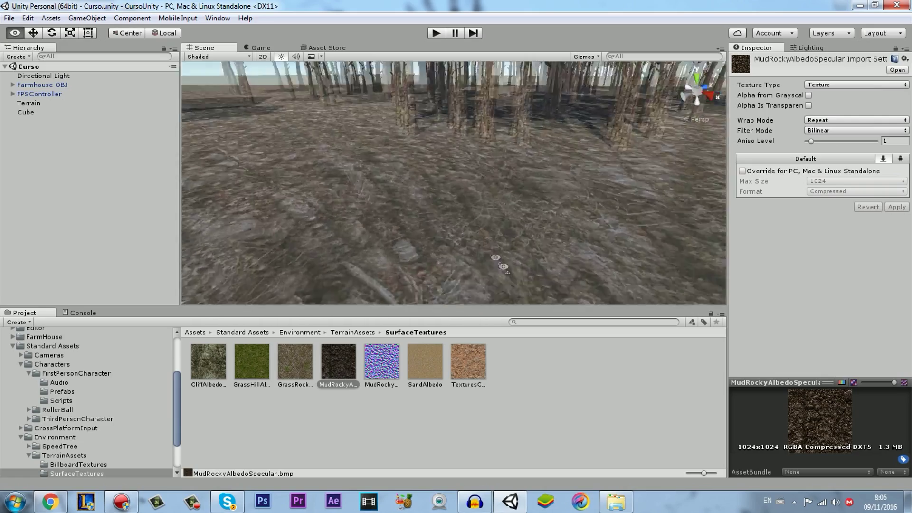
pyautogui.moveTo(524, 289)
pyautogui.mouseDown(button='right')
pyautogui.moveTo(538, 234)
pyautogui.moveTo(593, 219)
pyautogui.moveTo(203, 148)
pyautogui.mouseUp(button='right')
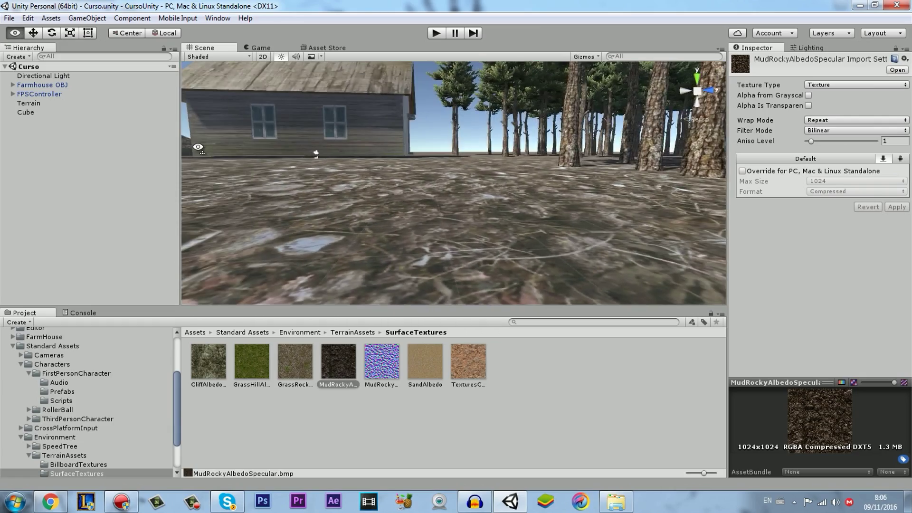
pyautogui.moveTo(203, 149); pyautogui.dragTo(246, 156, button='right')
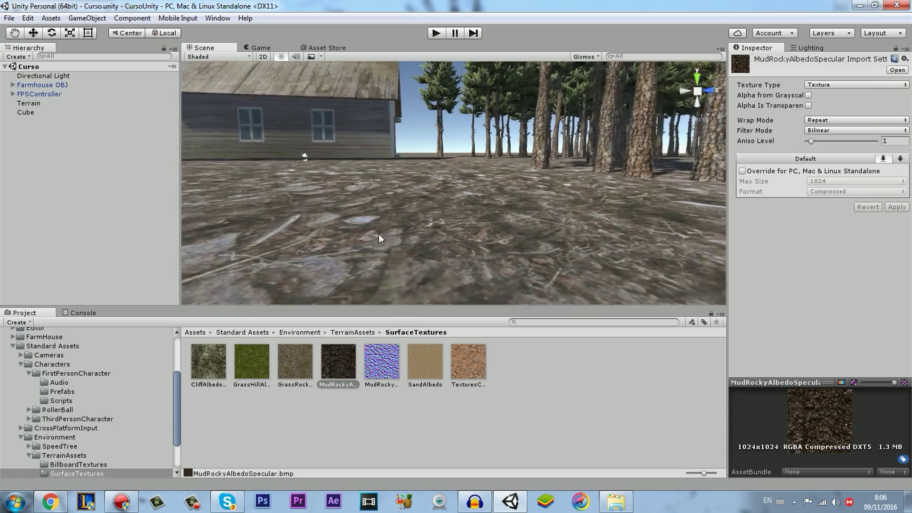
pyautogui.scroll(3, 378, 236)
pyautogui.scroll(-2, 378, 238)
pyautogui.scroll(-2, 377, 238)
pyautogui.moveTo(376, 239); pyautogui.dragTo(412, 260, button='middle')
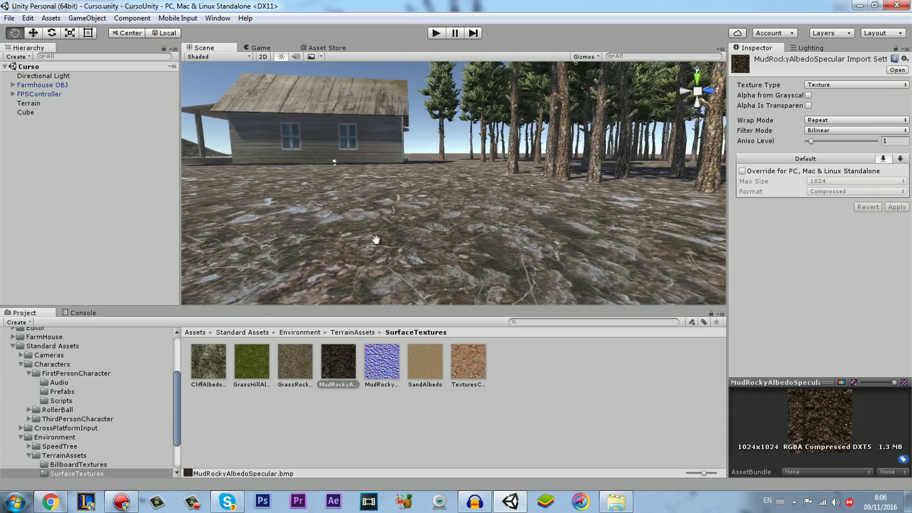
pyautogui.keyDown('alt'); pyautogui.moveTo(412, 260); pyautogui.dragTo(470, 270); pyautogui.keyUp('alt')
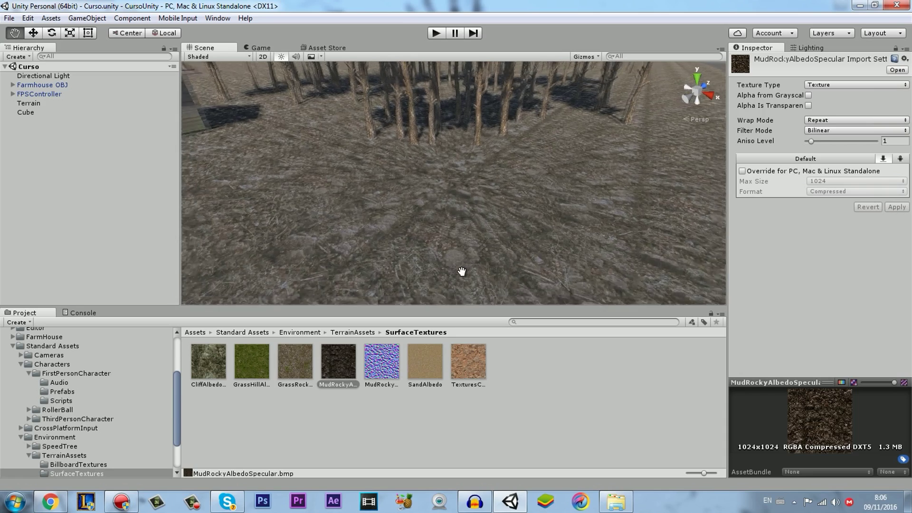
pyautogui.keyDown('alt'); pyautogui.moveTo(532, 266); pyautogui.dragTo(492, 268); pyautogui.keyUp('alt')
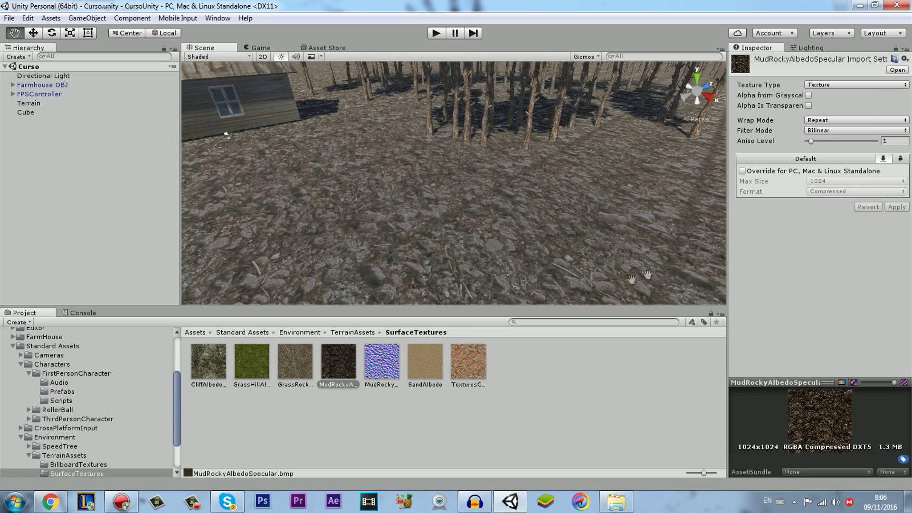
pyautogui.click(33, 102)
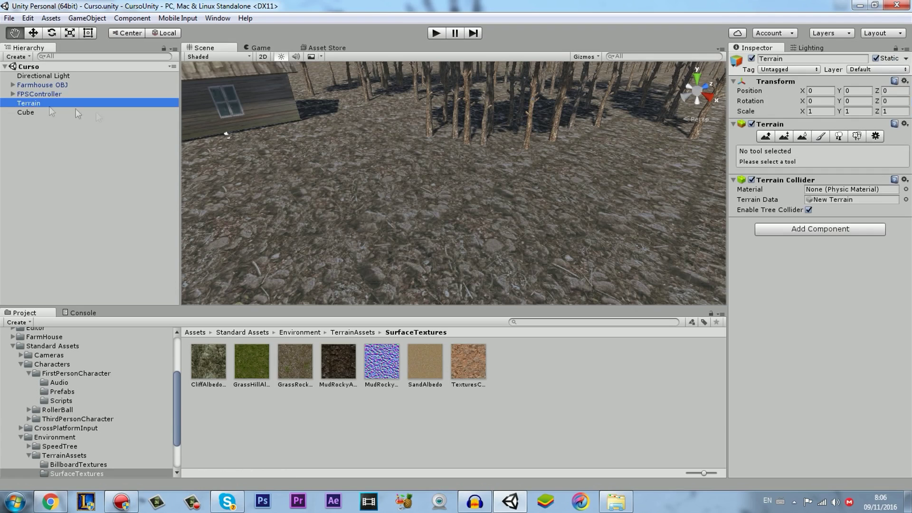
# Edit the rock terrain texture: tile size 3 × 3 and MudRockyNormals as normal map, then apply.
pyautogui.click(821, 136)
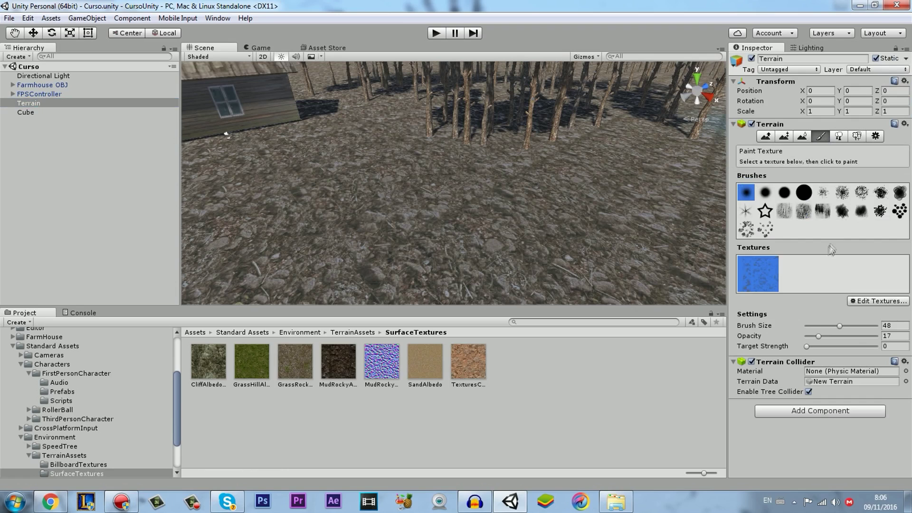
pyautogui.click(861, 304)
pyautogui.click(872, 315)
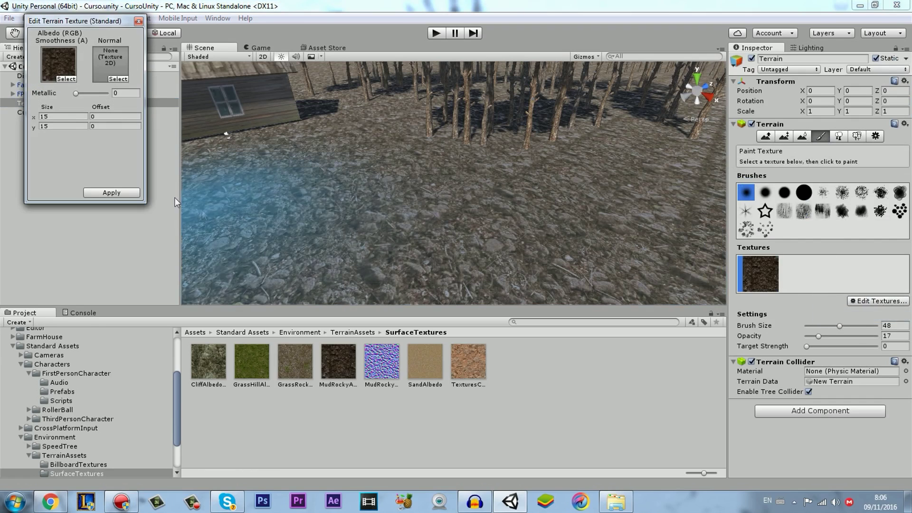
pyautogui.write('3')
pyautogui.click(50, 126)
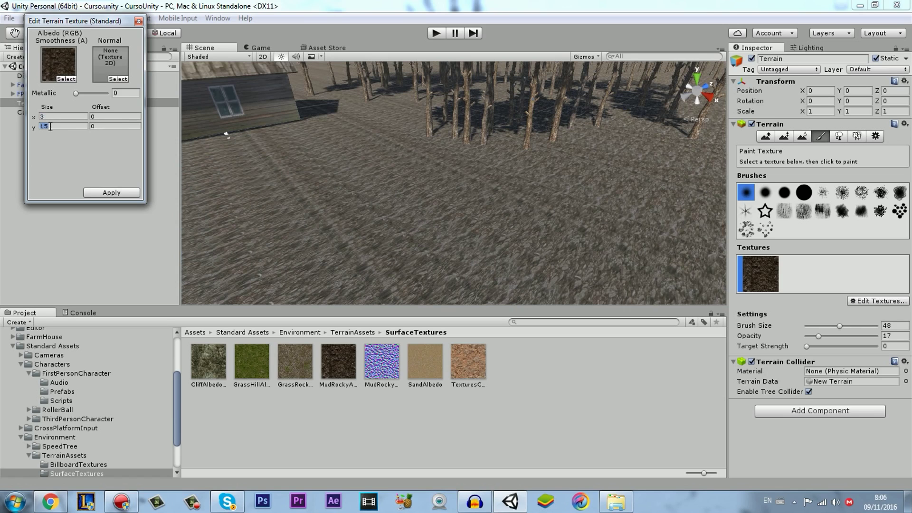
pyautogui.write('3')
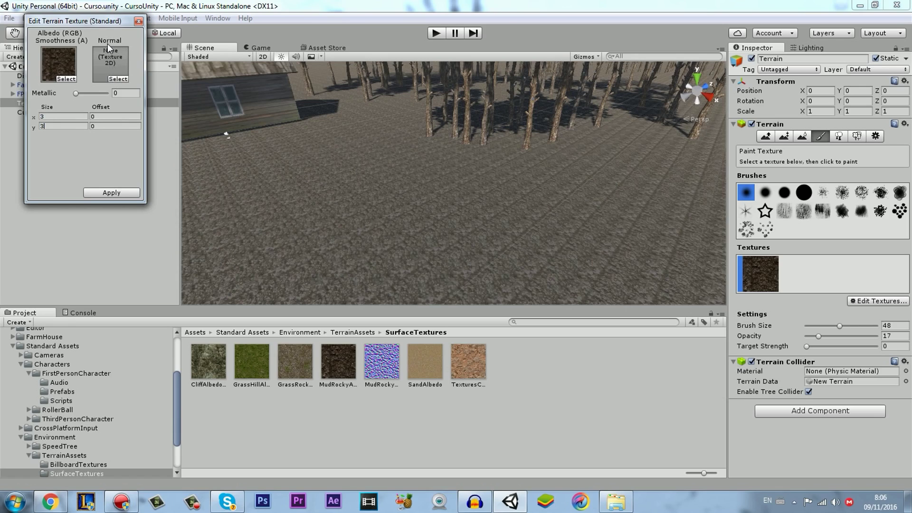
pyautogui.click(119, 79)
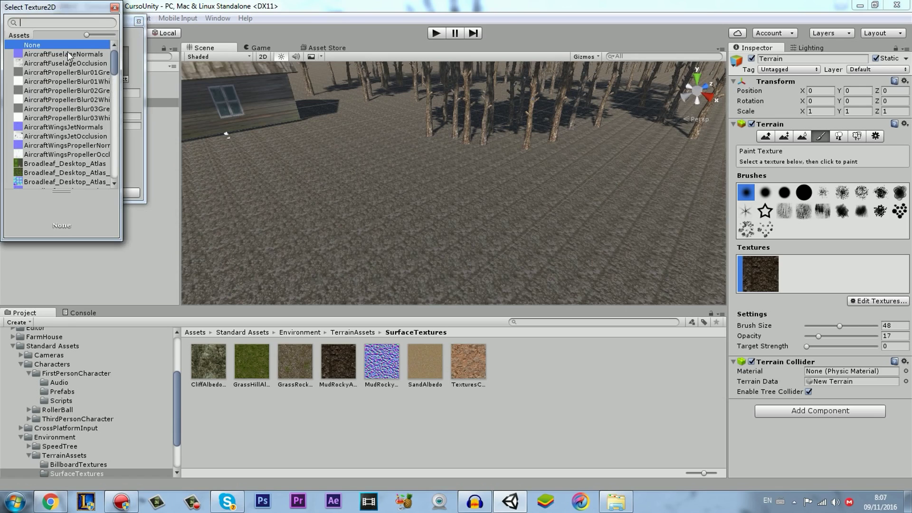
pyautogui.write('mu')
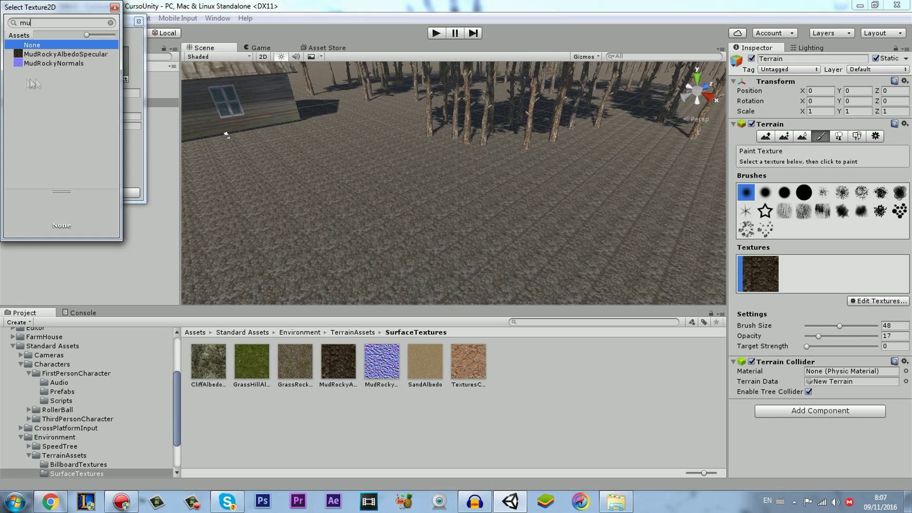
pyautogui.doubleClick(50, 64)
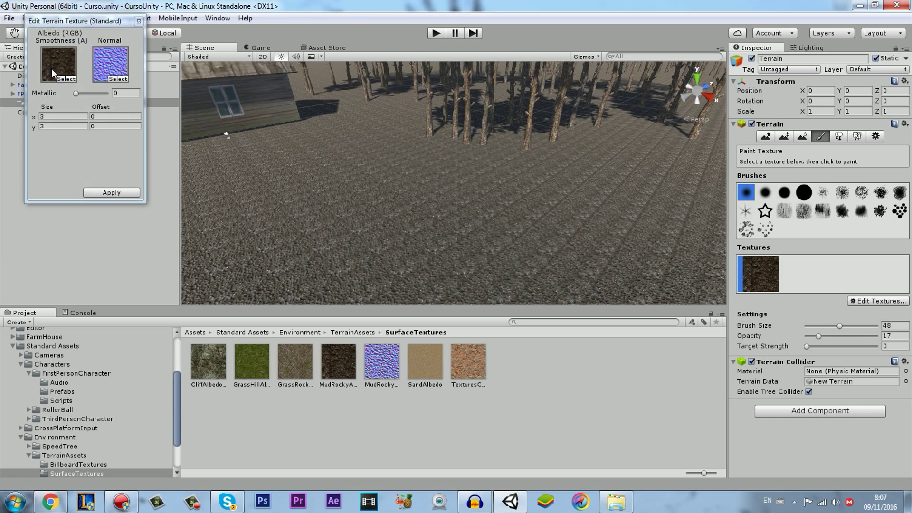
pyautogui.click(106, 194)
pyautogui.scroll(2, 352, 232)
pyautogui.scroll(5, 352, 229)
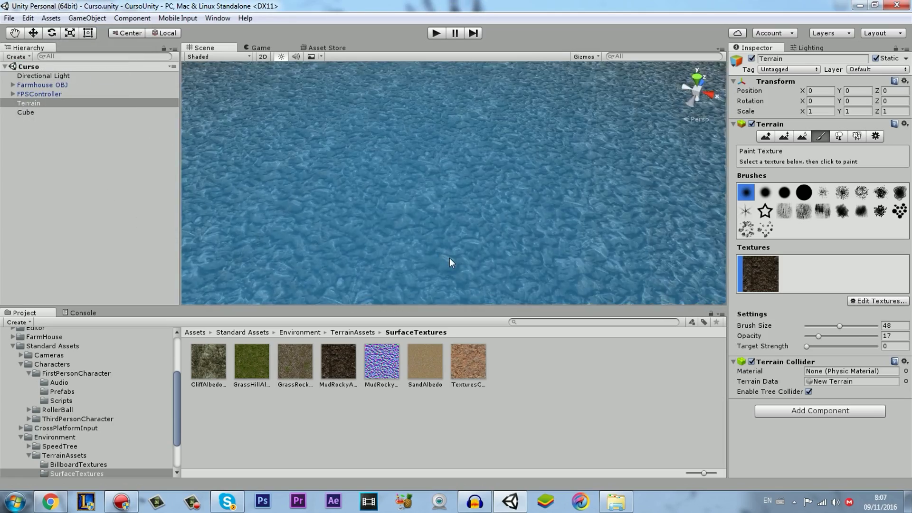
pyautogui.moveTo(449, 258); pyautogui.dragTo(550, 123, button='right')
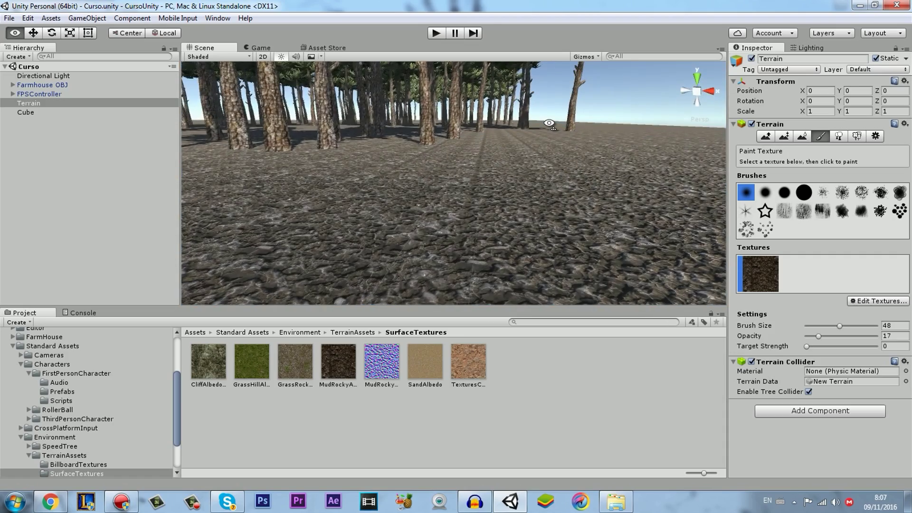
pyautogui.moveTo(549, 123)
pyautogui.mouseDown(button='right')
pyautogui.moveTo(626, 241)
pyautogui.moveTo(707, 256)
pyautogui.mouseUp(button='right')
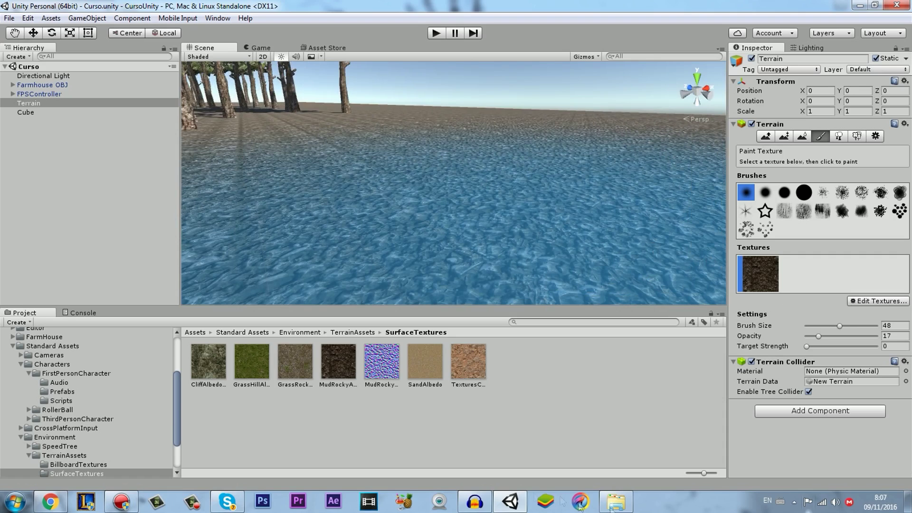
pyautogui.click(766, 137)
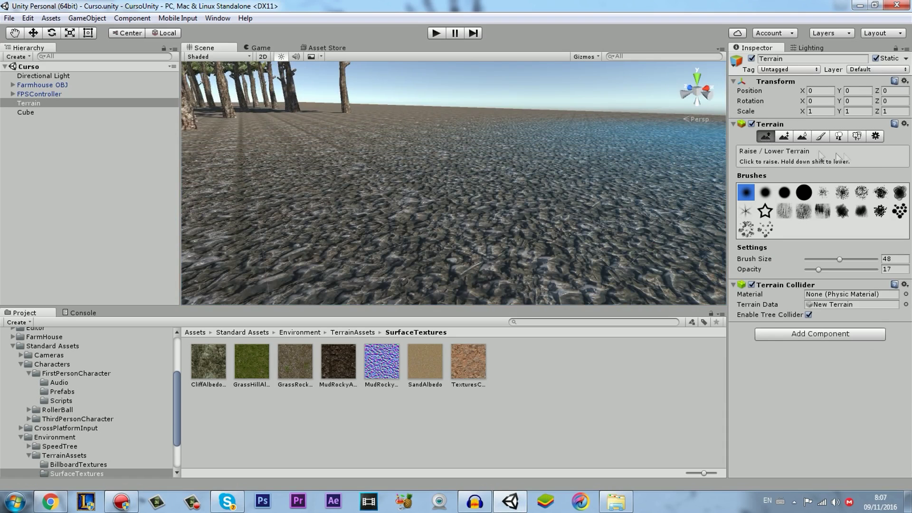
pyautogui.click(875, 136)
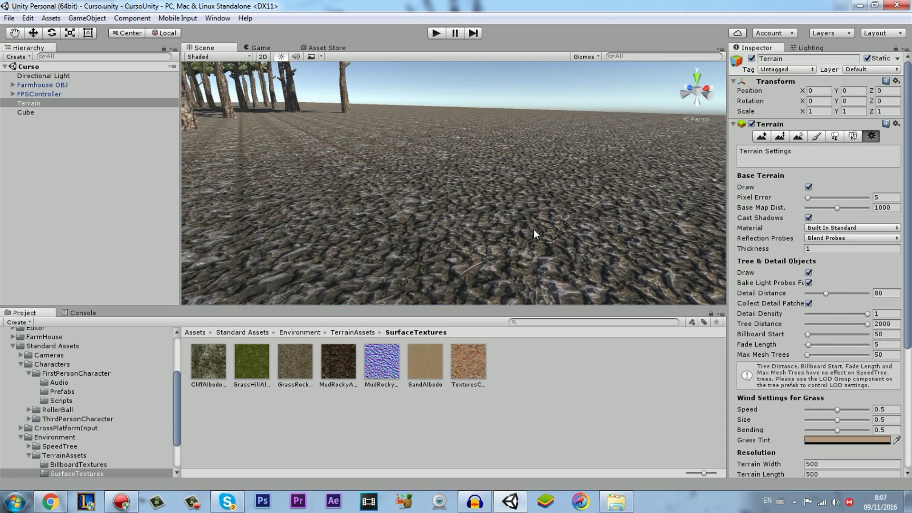
pyautogui.press('q')
pyautogui.moveTo(485, 229)
pyautogui.mouseDown(button='right')
pyautogui.moveTo(572, 241)
pyautogui.moveTo(689, 222)
pyautogui.mouseUp(button='right')
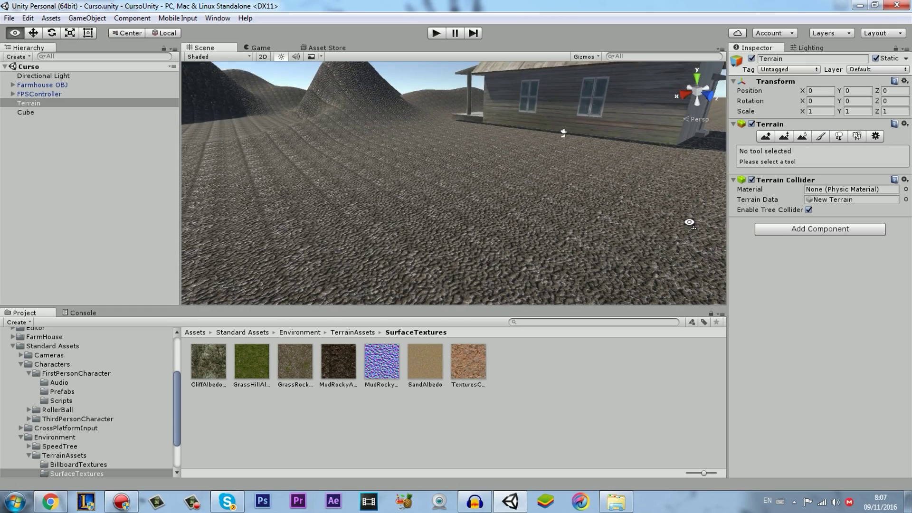
pyautogui.moveTo(689, 222); pyautogui.dragTo(600, 192, button='right')
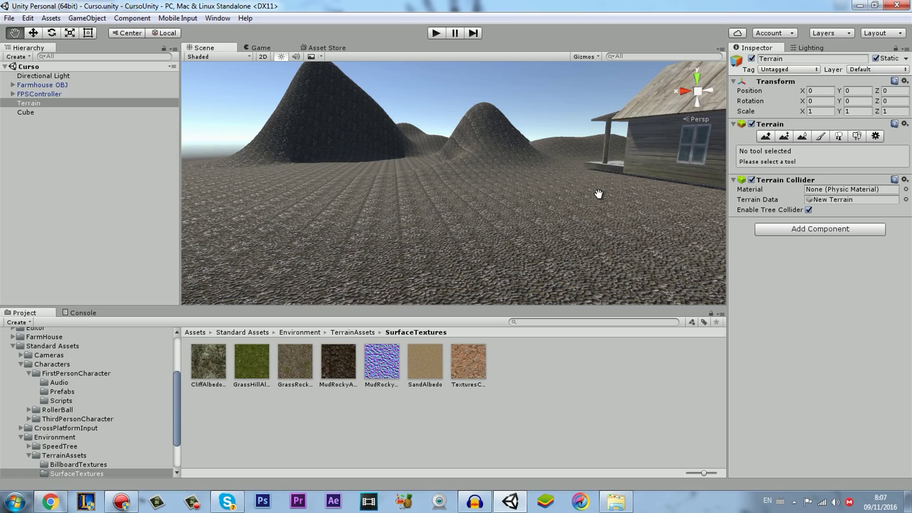
pyautogui.moveTo(553, 204)
pyautogui.mouseDown(button='right')
pyautogui.moveTo(293, 154)
pyautogui.moveTo(551, 198)
pyautogui.moveTo(434, 179)
pyautogui.mouseUp(button='right')
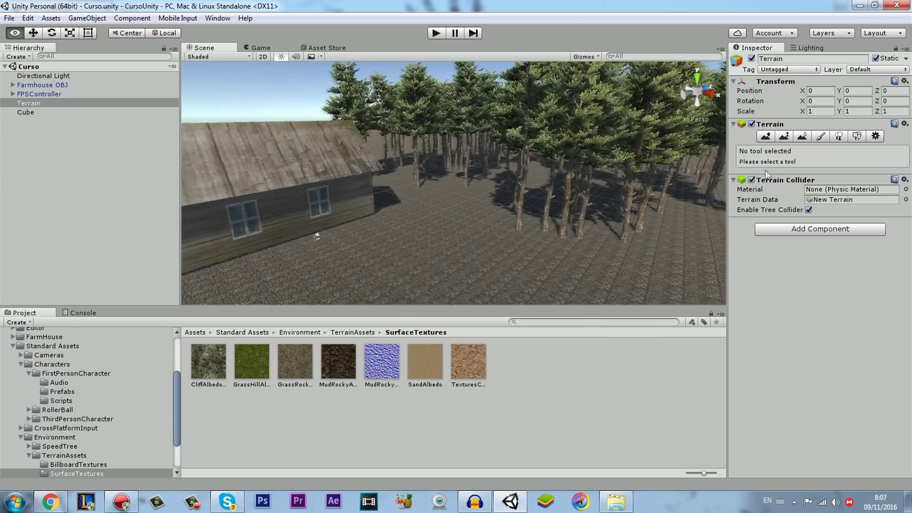
pyautogui.moveTo(480, 256)
pyautogui.mouseDown(button='right')
pyautogui.moveTo(617, 309)
pyautogui.moveTo(610, 176)
pyautogui.mouseUp(button='right')
pyautogui.moveTo(519, 203); pyautogui.dragTo(489, 205, button='right')
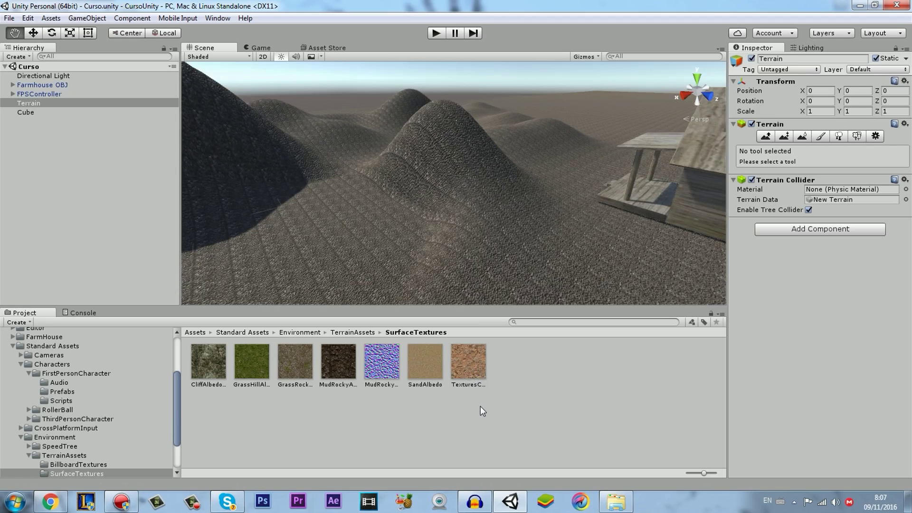
# Reveal the arid rock texture in Explorer to duplicate it, then select its two copies.
pyautogui.click(460, 364)
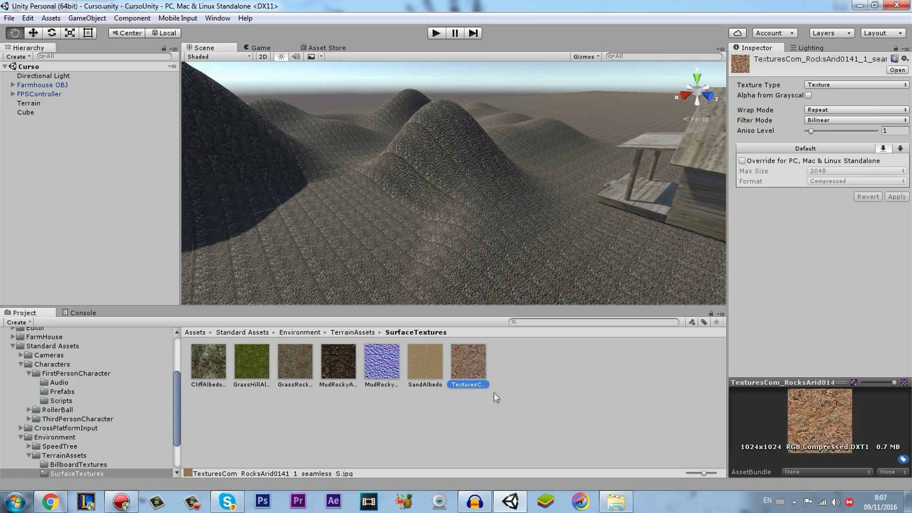
pyautogui.rightClick(468, 364)
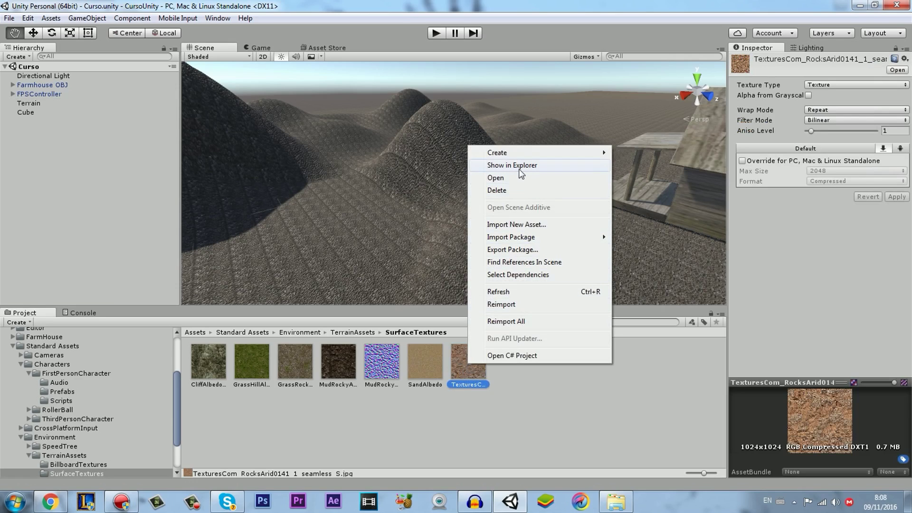
pyautogui.click(534, 406)
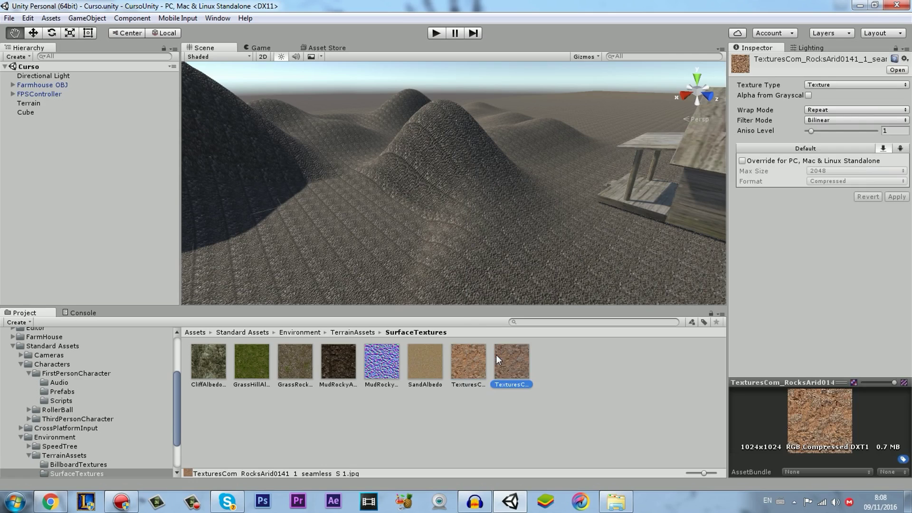
pyautogui.click(543, 416)
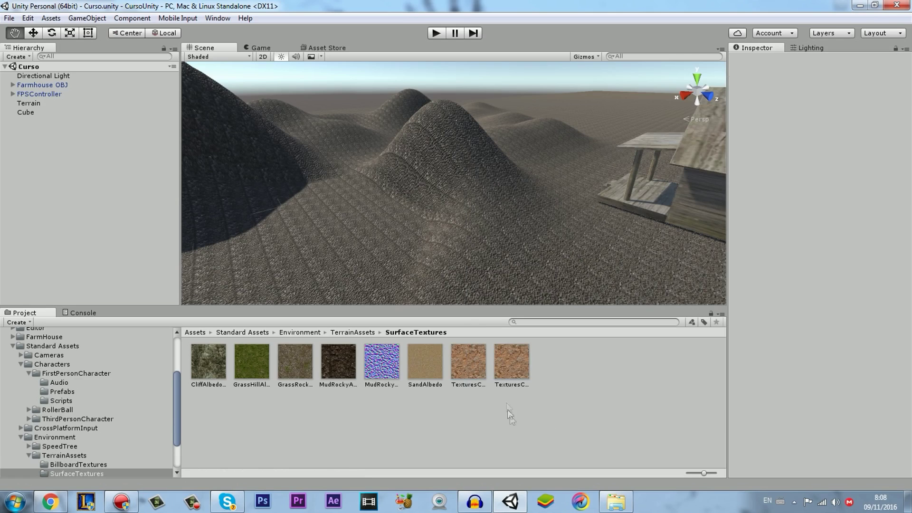
pyautogui.click(510, 389)
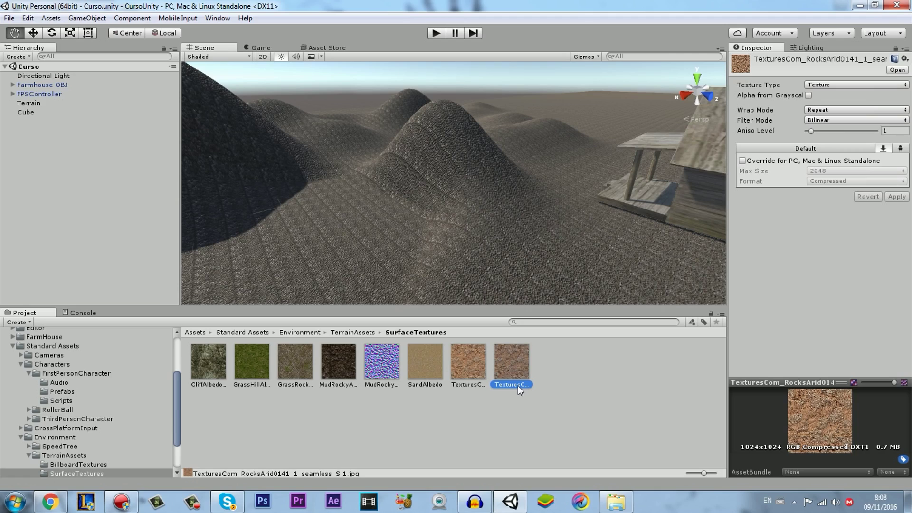
pyautogui.click(455, 383)
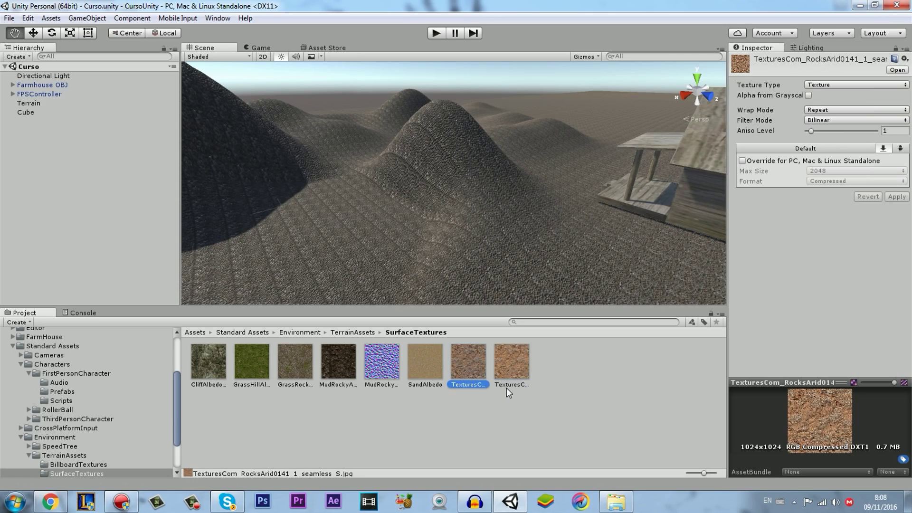
# Rename the first rock copy Roca and the second RocaNormal.
pyautogui.click(473, 385)
pyautogui.write('Roca')
pyautogui.press('Return')
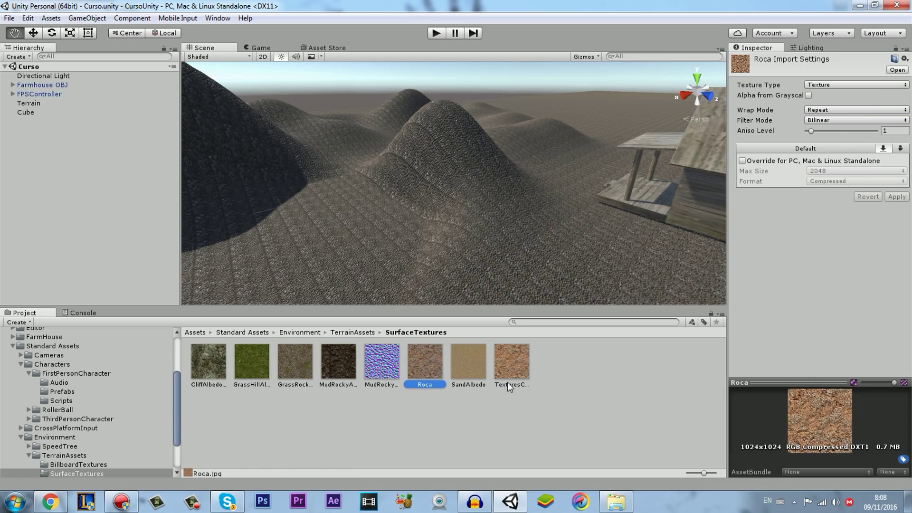
pyautogui.click(510, 385)
pyautogui.click(531, 387)
pyautogui.write('RocaNormal')
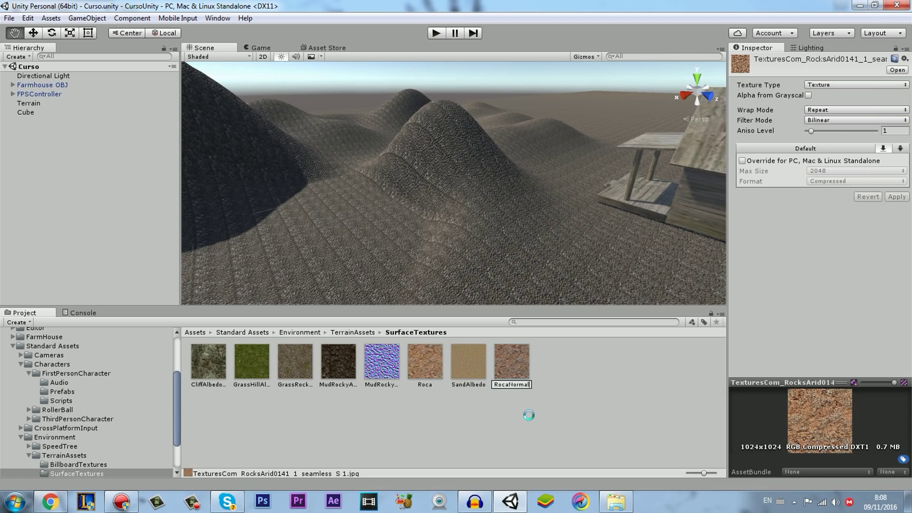
pyautogui.press('Return')
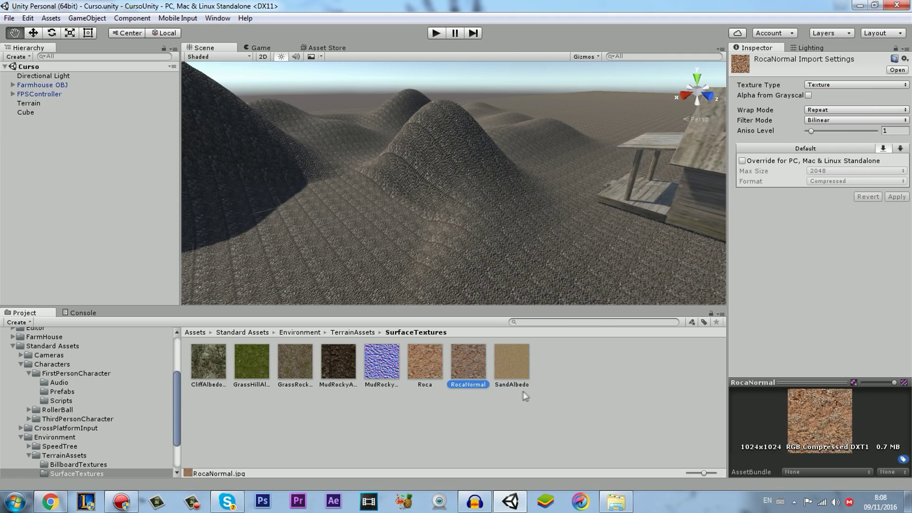
# Reimport RocaNormal with Texture Type Normal map, then select the Terrain in the Hierarchy.
pyautogui.click(826, 85)
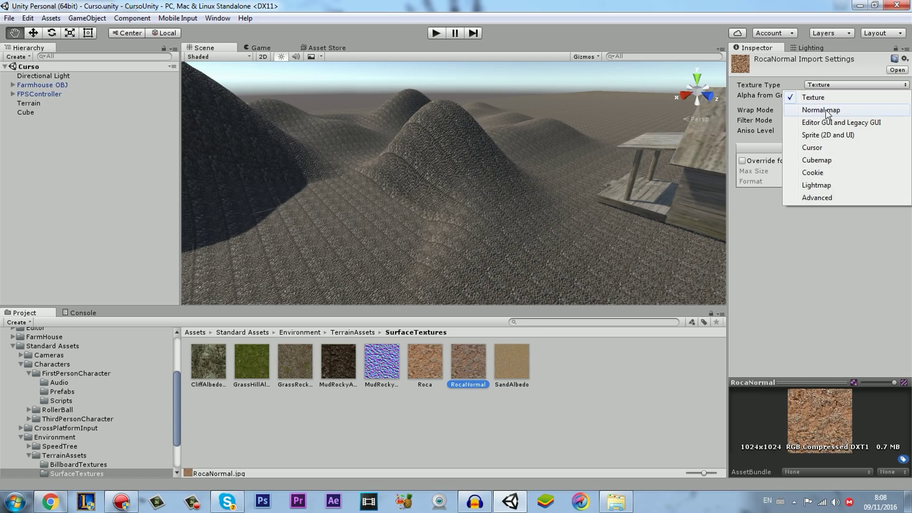
pyautogui.click(827, 114)
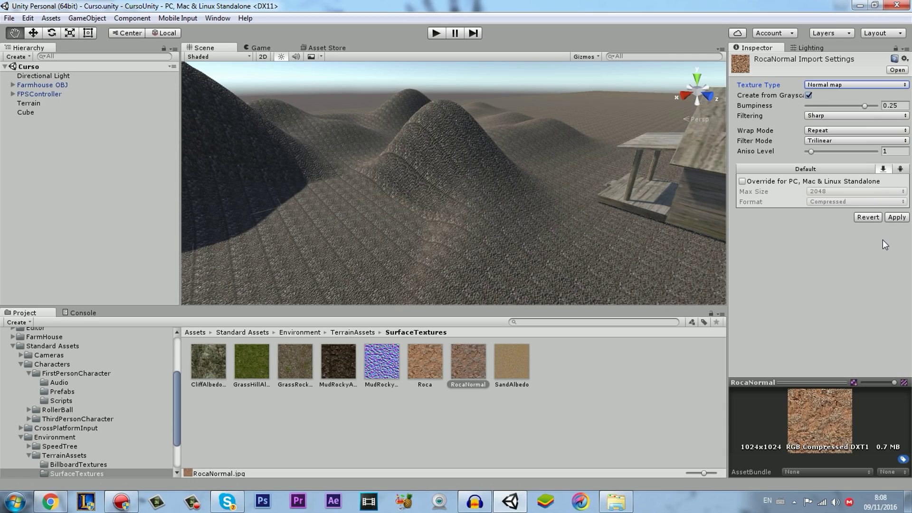
pyautogui.click(897, 219)
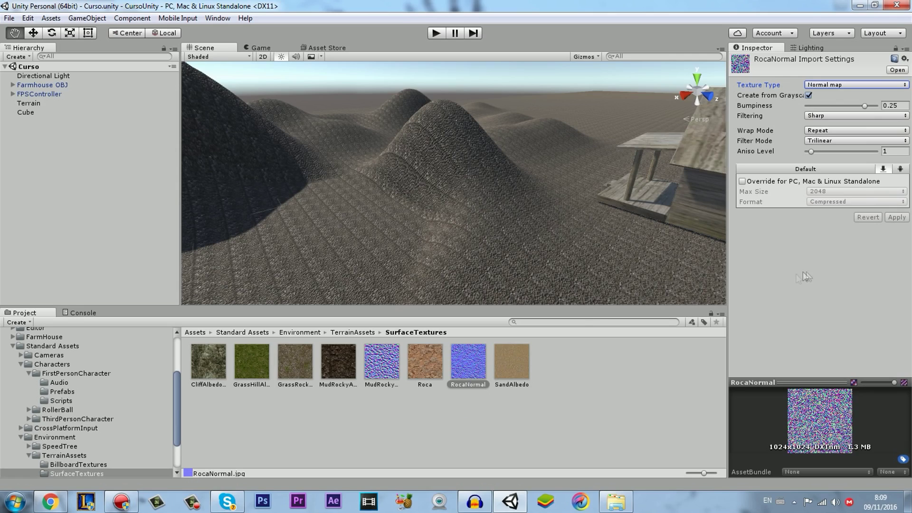
pyautogui.click(45, 105)
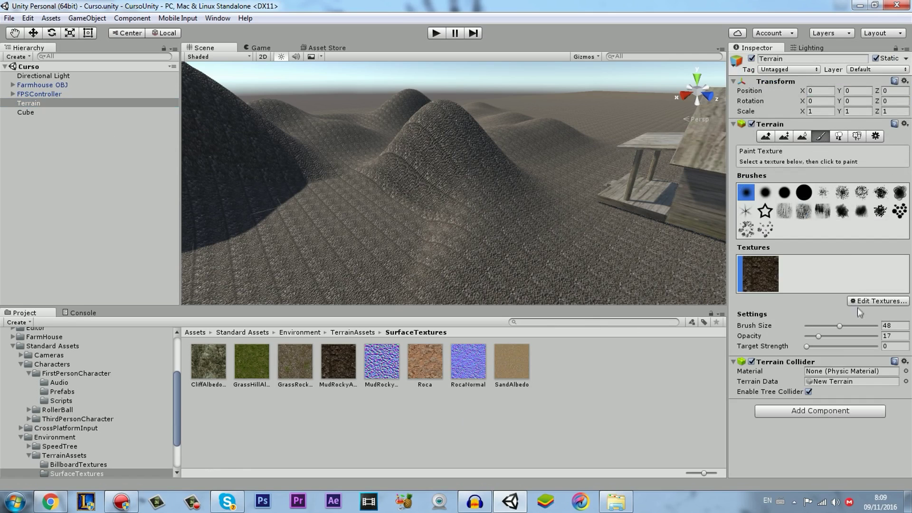
# Add a terrain texture with Roca as albedo, RocaNormal as normal map, and tile size 3.
pyautogui.click(864, 304)
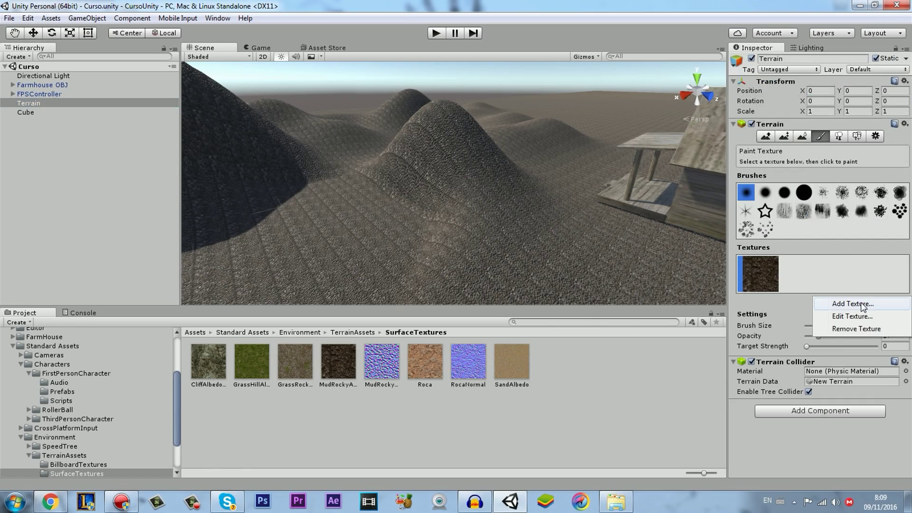
pyautogui.click(860, 304)
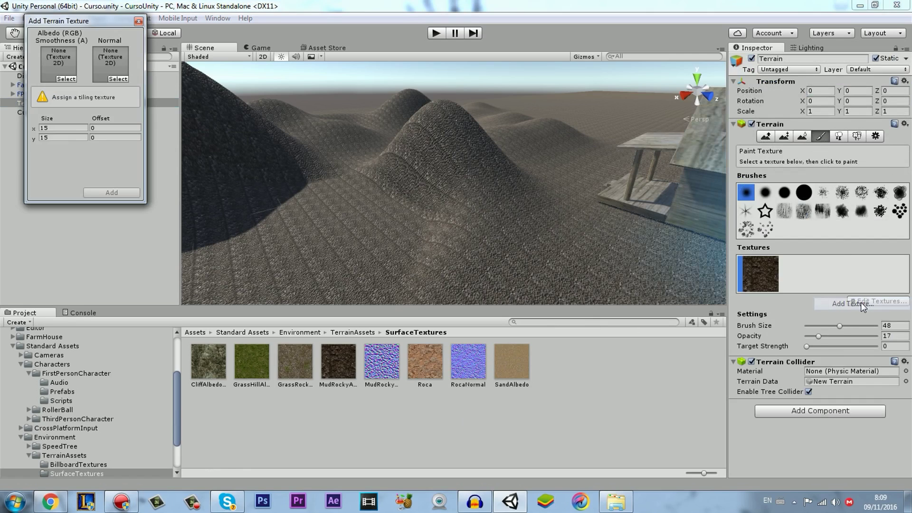
pyautogui.click(57, 77)
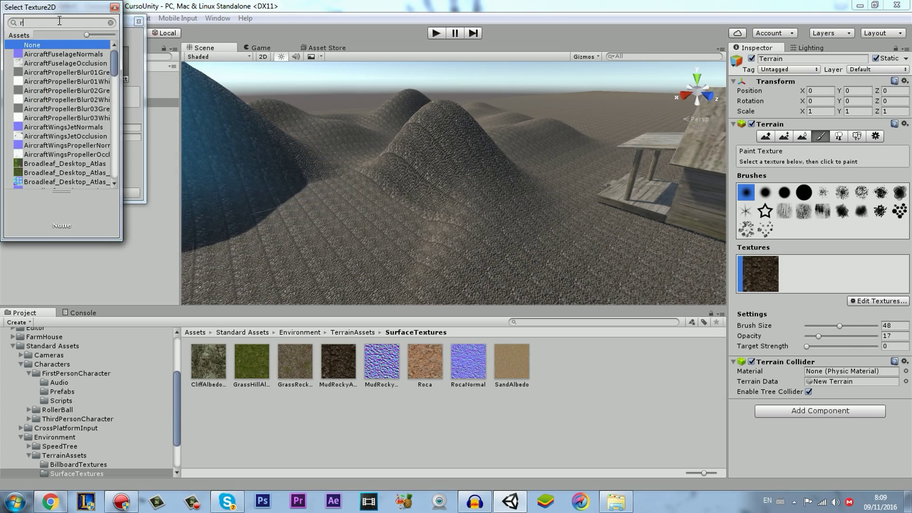
pyautogui.write('roc')
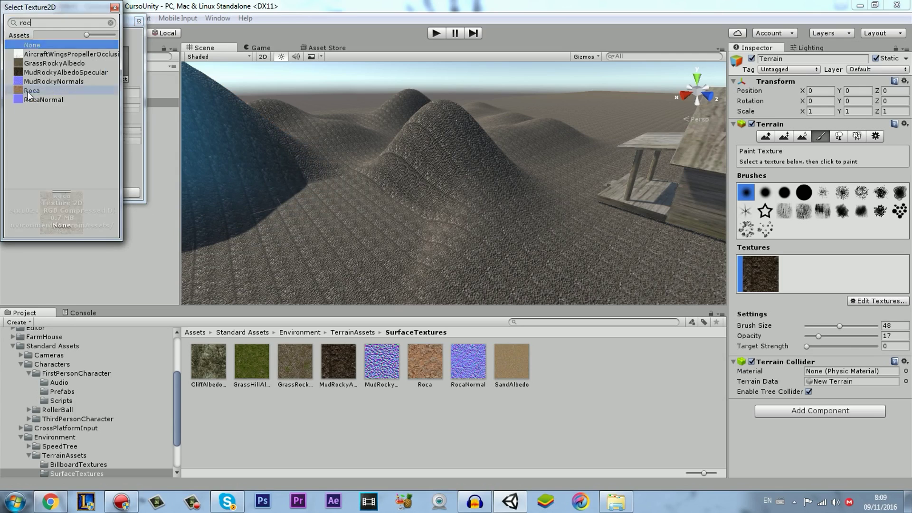
pyautogui.doubleClick(28, 92)
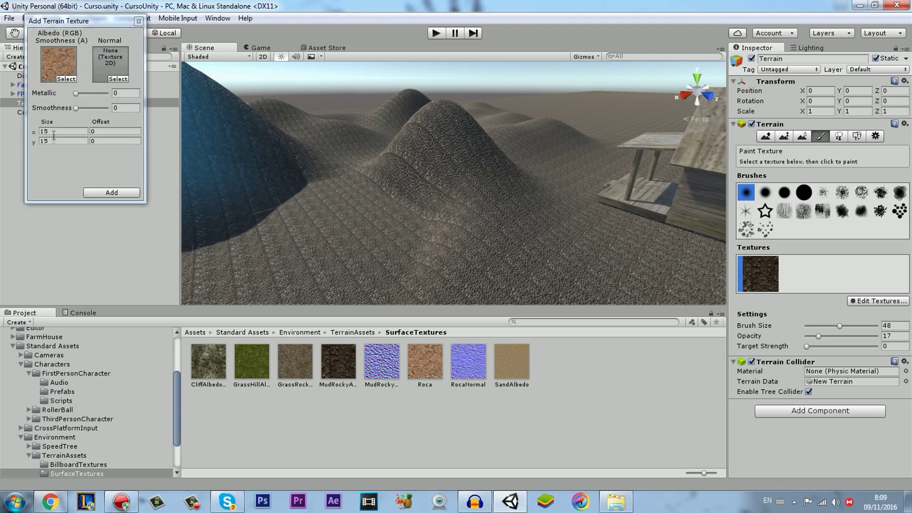
pyautogui.click(54, 130)
pyautogui.write('3')
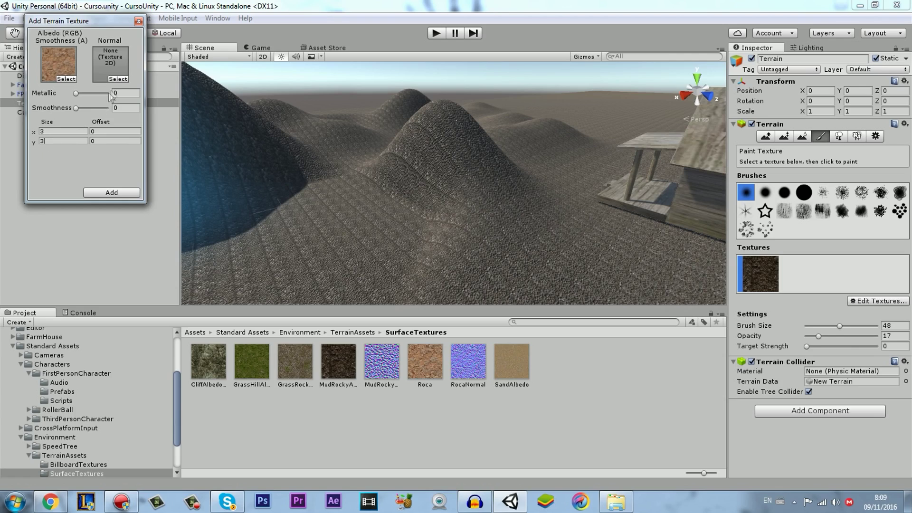
pyautogui.click(116, 78)
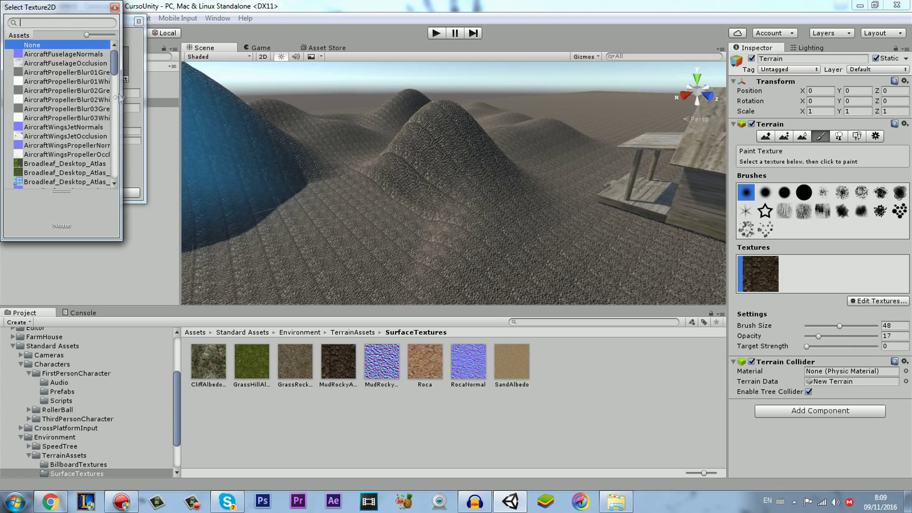
pyautogui.write('roc')
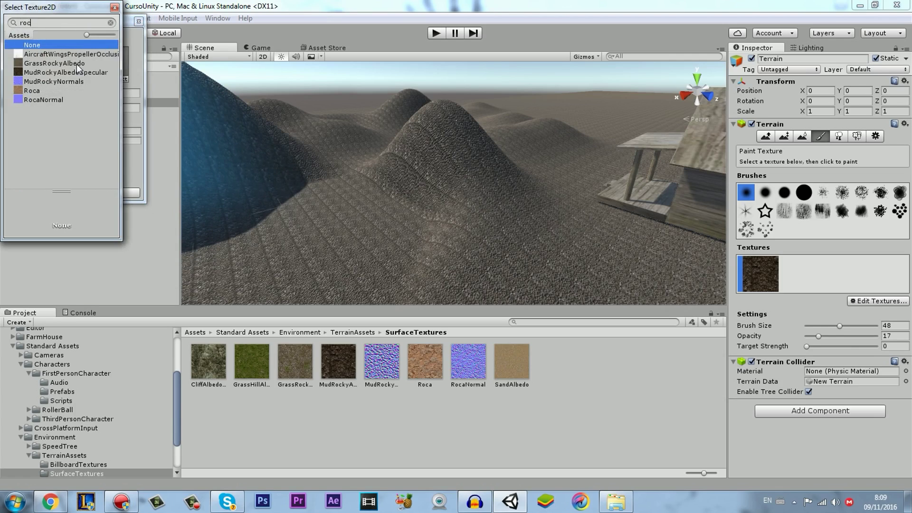
pyautogui.doubleClick(44, 101)
pyautogui.click(102, 194)
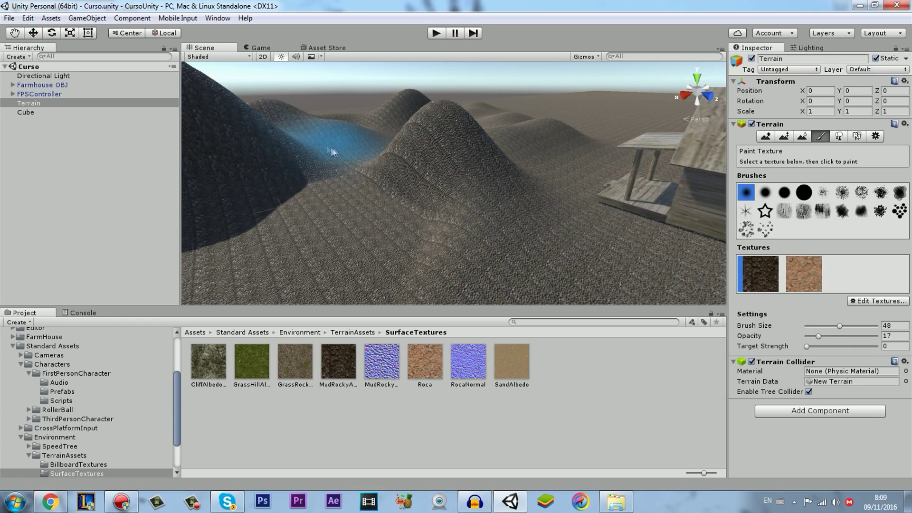
# Paint with the Roca texture at target strength about 0.2 and much higher opacity.
pyautogui.press('q')
pyautogui.moveTo(326, 148); pyautogui.dragTo(439, 194)
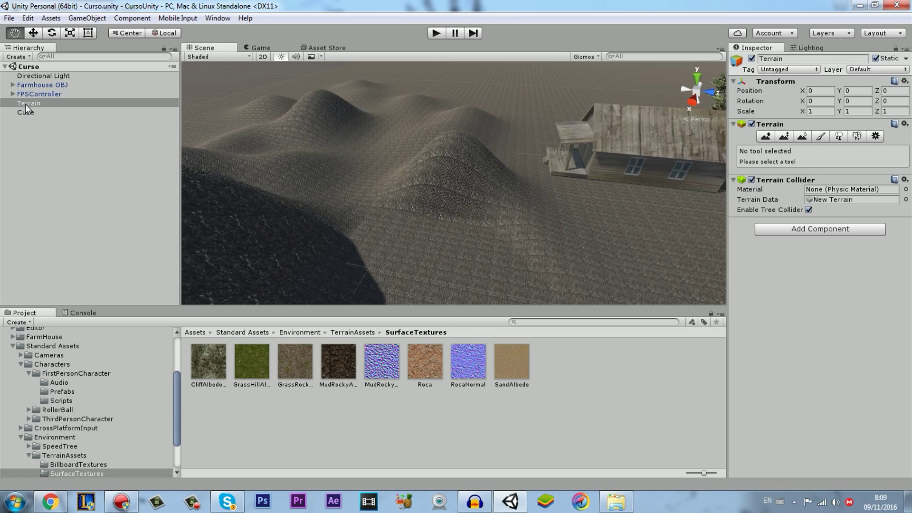
pyautogui.click(820, 137)
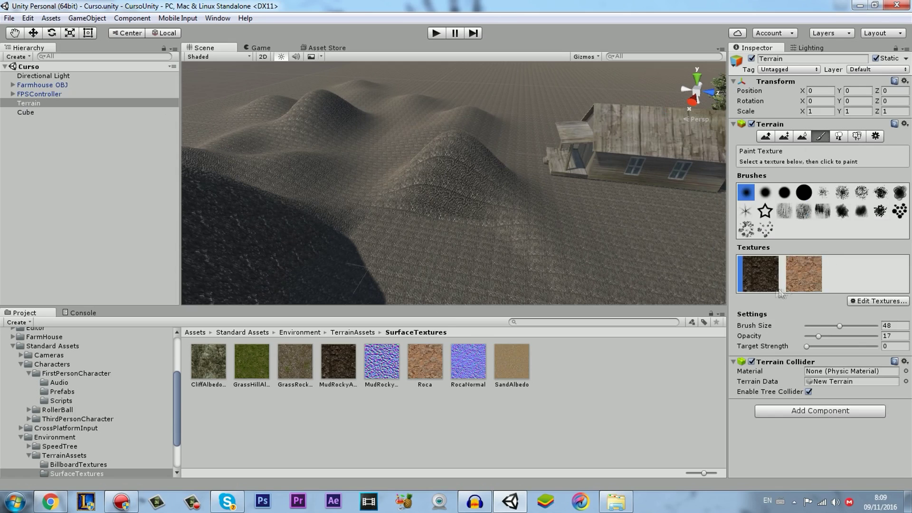
pyautogui.click(815, 277)
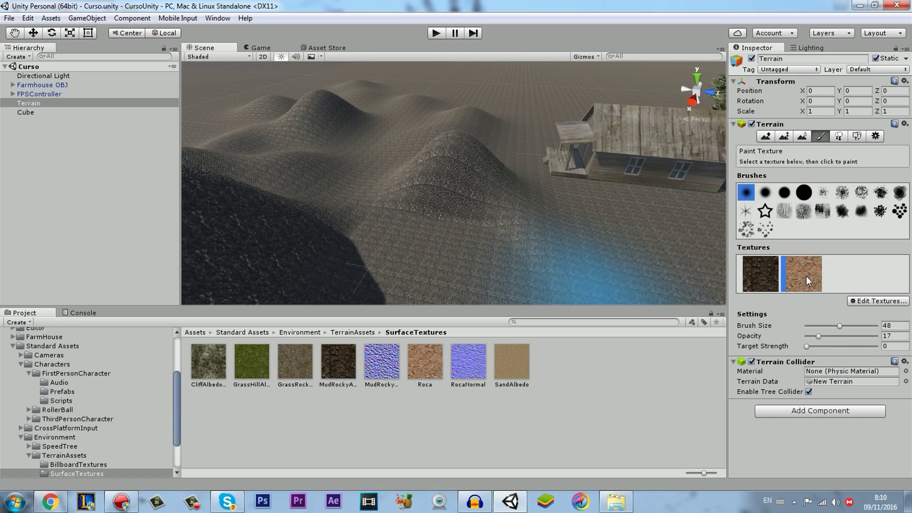
pyautogui.moveTo(807, 346); pyautogui.dragTo(822, 338)
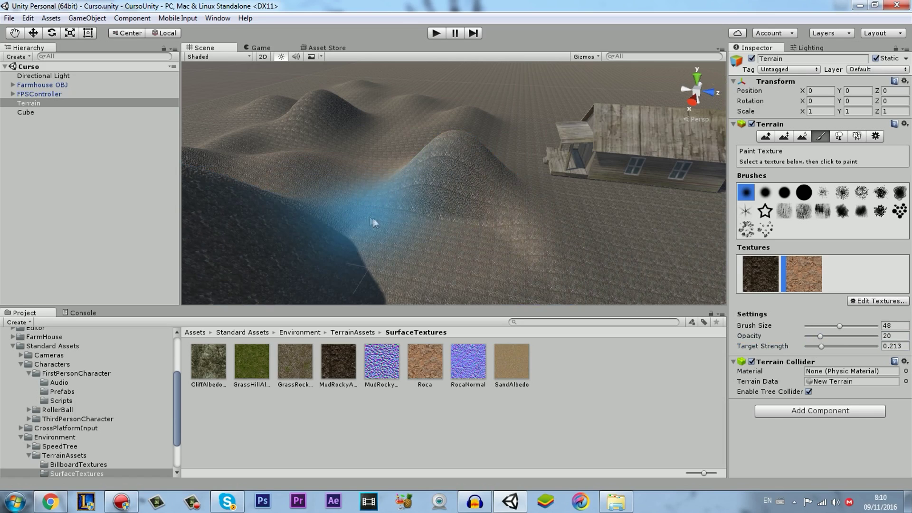
pyautogui.moveTo(821, 339); pyautogui.dragTo(872, 341)
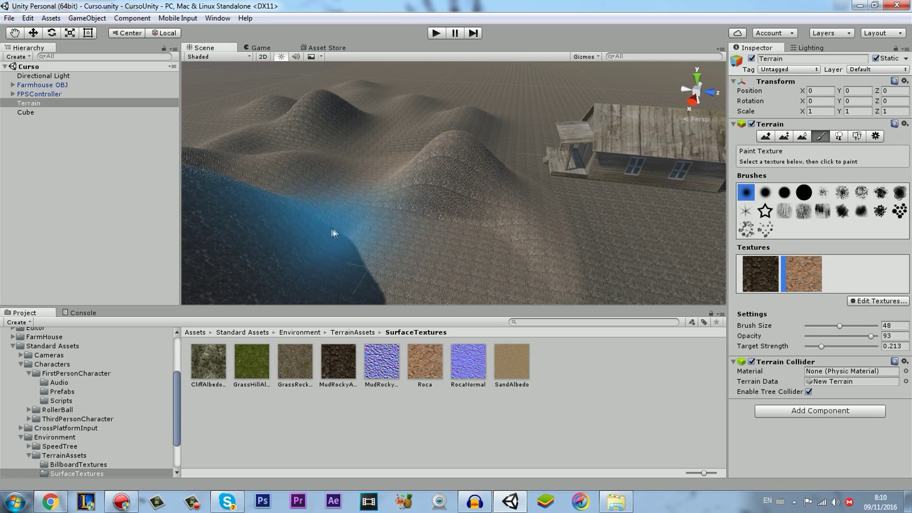
# Orbit and zoom around the painted hill, farmhouse and trees, then resume texture painting.
pyautogui.moveTo(409, 202)
pyautogui.keyDown('alt'); pyautogui.mouseDown()
pyautogui.moveTo(410, 155)
pyautogui.moveTo(474, 220)
pyautogui.moveTo(433, 197)
pyautogui.mouseUp(); pyautogui.keyUp('alt')
pyautogui.press('q')
pyautogui.scroll(-5, 433, 197)
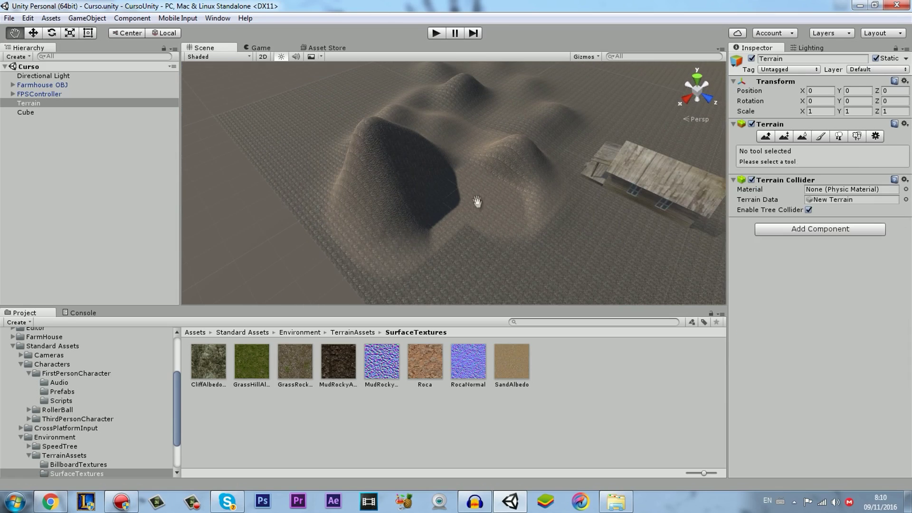
pyautogui.keyDown('alt'); pyautogui.moveTo(522, 244); pyautogui.dragTo(475, 236); pyautogui.keyUp('alt')
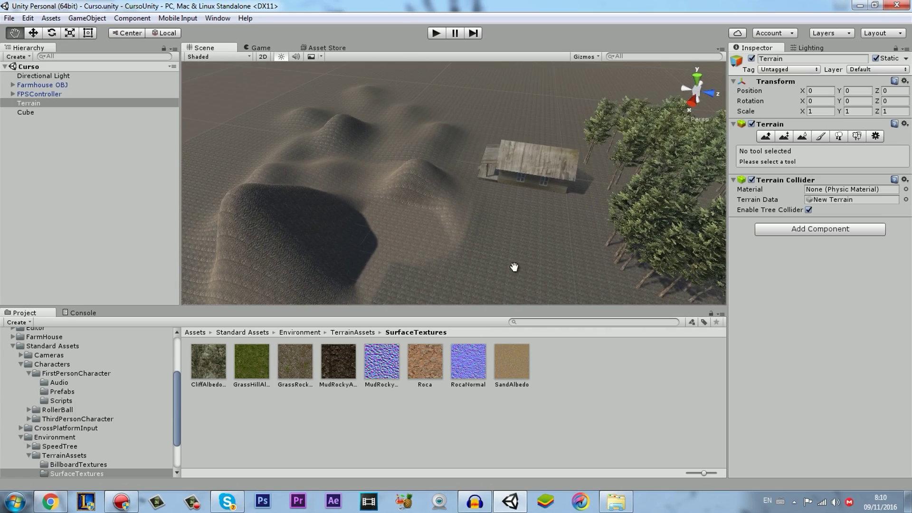
pyautogui.scroll(5, 477, 251)
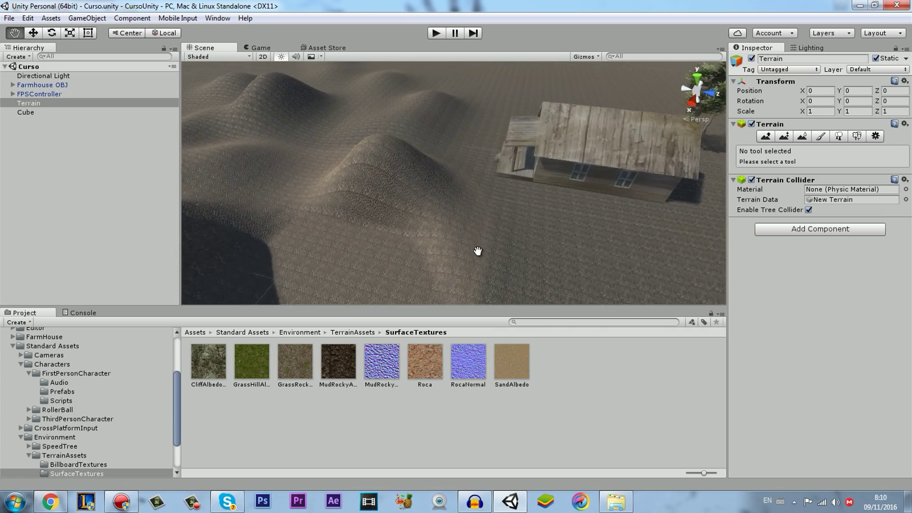
pyautogui.keyDown('alt'); pyautogui.moveTo(477, 251); pyautogui.dragTo(386, 240); pyautogui.keyUp('alt')
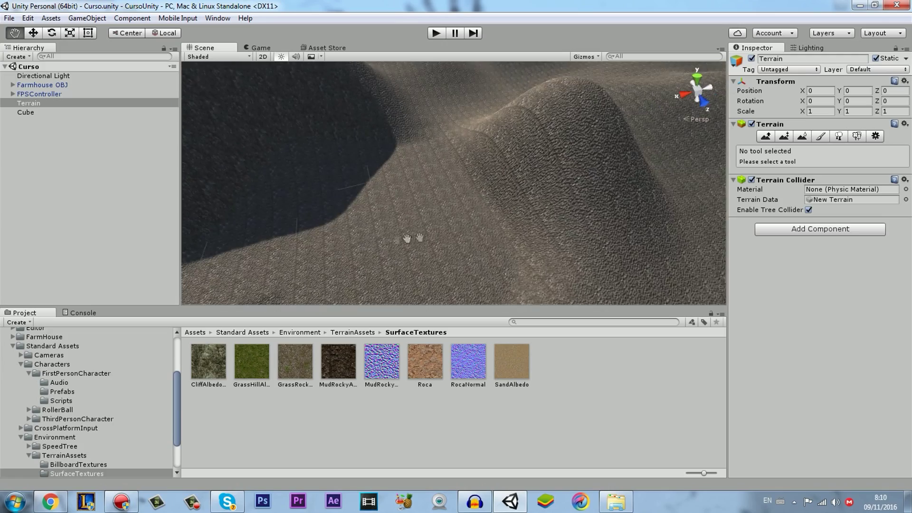
pyautogui.scroll(5, 460, 249)
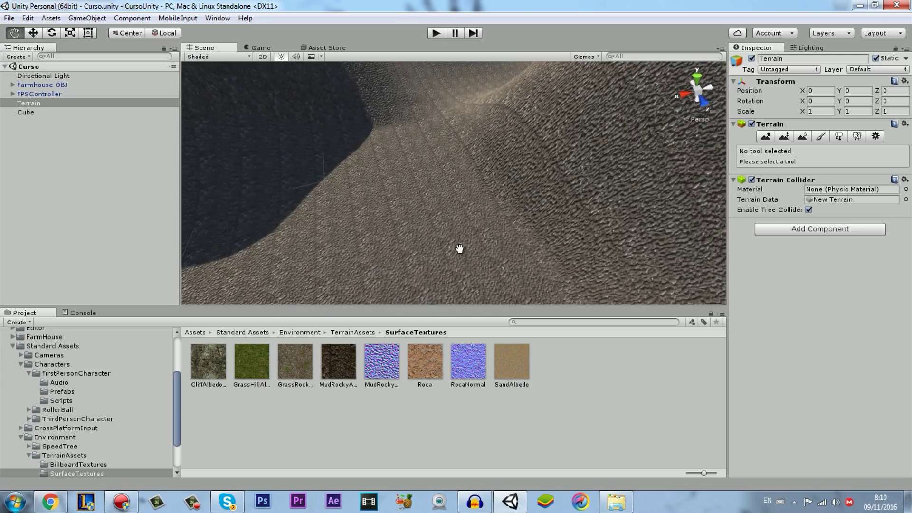
pyautogui.scroll(-10, 459, 249)
pyautogui.moveTo(542, 189)
pyautogui.keyDown('alt'); pyautogui.mouseDown()
pyautogui.moveTo(539, 209)
pyautogui.moveTo(586, 212)
pyautogui.mouseUp(); pyautogui.keyUp('alt')
pyautogui.click(820, 136)
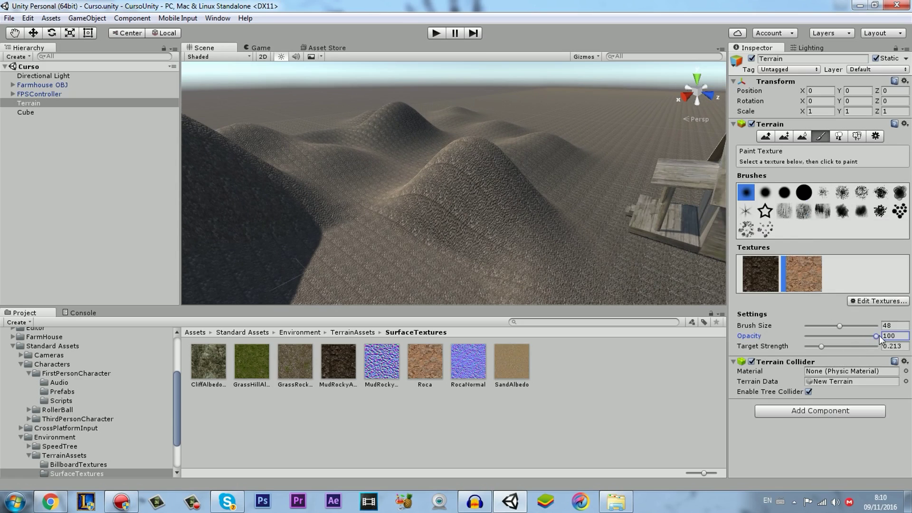
# Raise target strength to 0.762 and paint the central hill with the sandy texture.
pyautogui.moveTo(820, 347); pyautogui.dragTo(826, 347)
pyautogui.moveTo(467, 204); pyautogui.dragTo(441, 204)
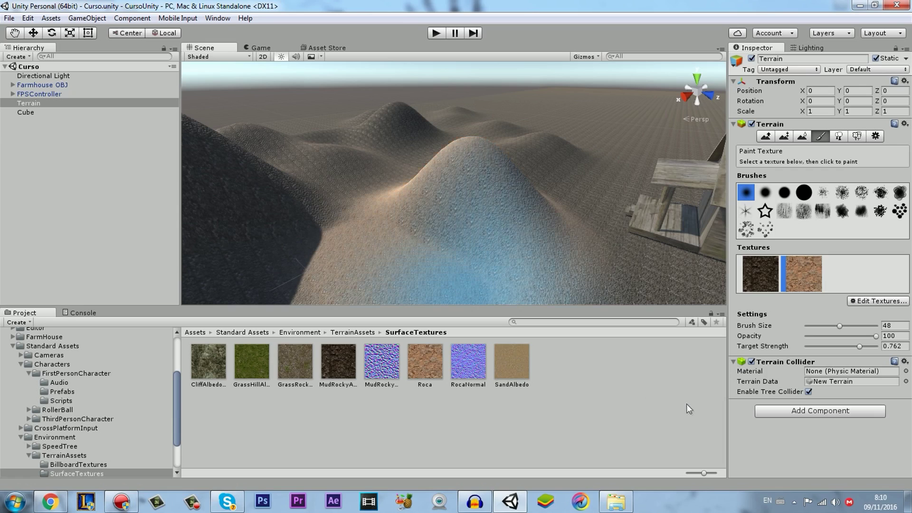
pyautogui.keyDown('alt'); pyautogui.moveTo(612, 285); pyautogui.dragTo(535, 292); pyautogui.keyUp('alt')
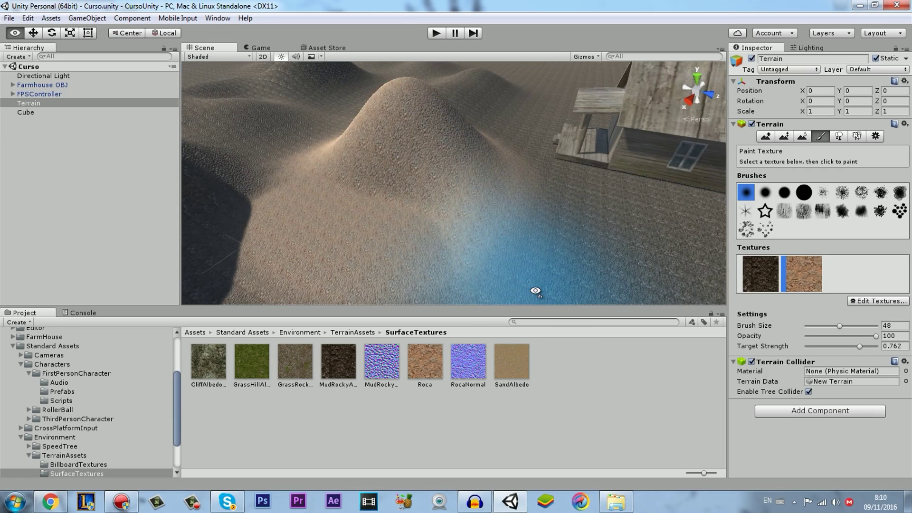
pyautogui.keyDown('alt'); pyautogui.moveTo(440, 210); pyautogui.dragTo(372, 193); pyautogui.keyUp('alt')
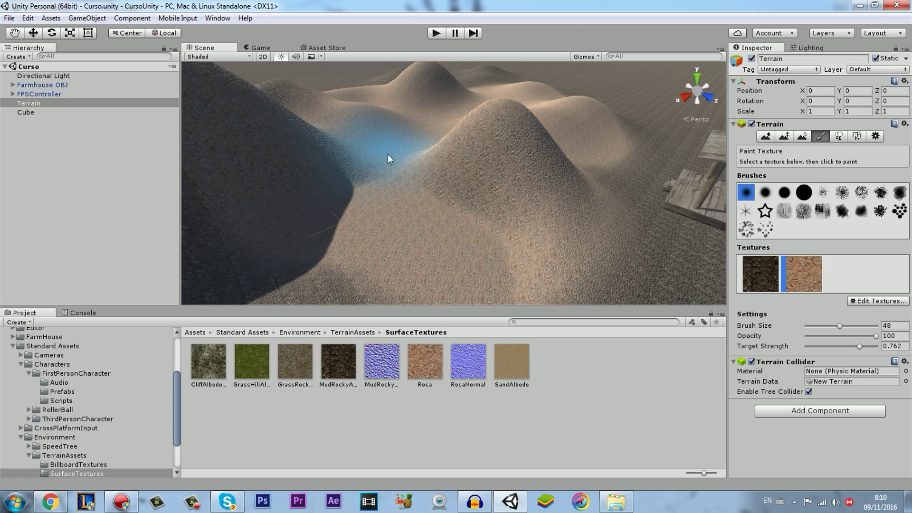
# Pan the view across the dunes to a new viewpoint, then resume texture painting.
pyautogui.press('q')
pyautogui.moveTo(387, 153)
pyautogui.mouseDown()
pyautogui.moveTo(317, 215)
pyautogui.moveTo(534, 255)
pyautogui.moveTo(489, 184)
pyautogui.moveTo(391, 209)
pyautogui.mouseUp()
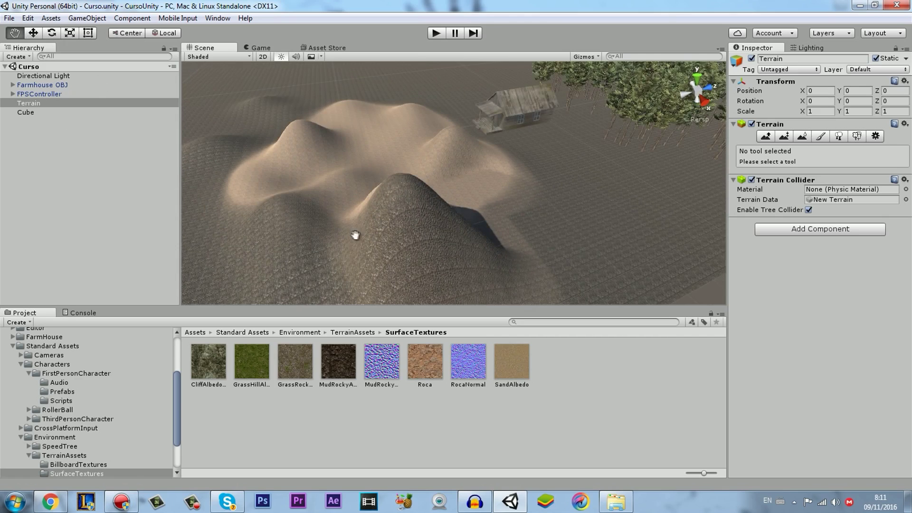
pyautogui.moveTo(356, 234); pyautogui.dragTo(405, 200)
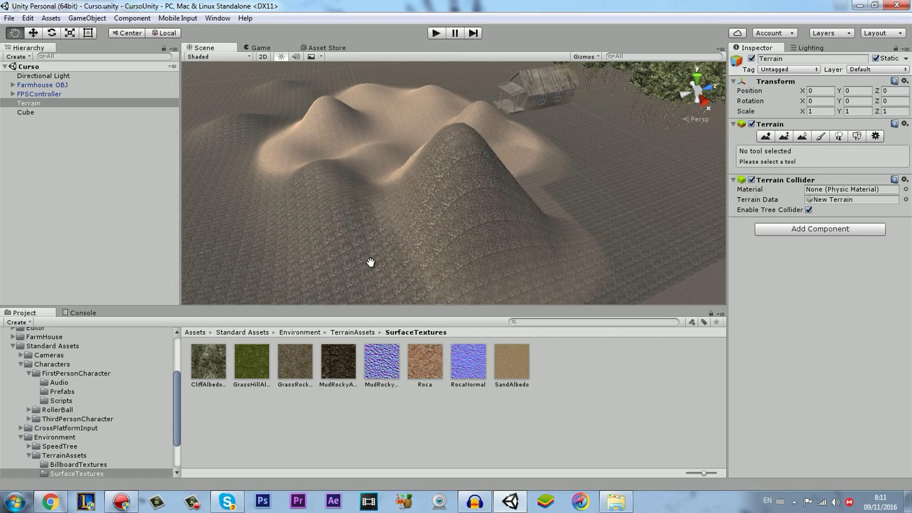
pyautogui.click(820, 136)
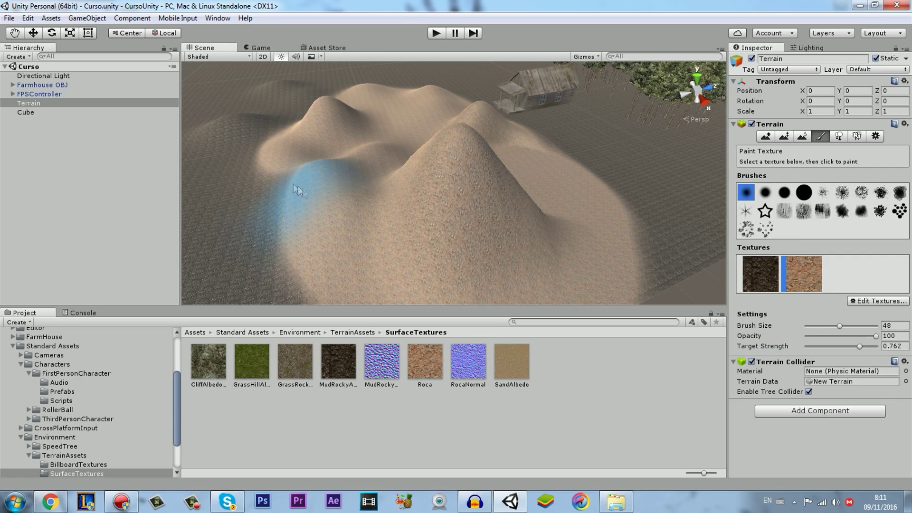
# Zoom in and orbit to inspect the Roca-painted dunes up close.
pyautogui.press('q')
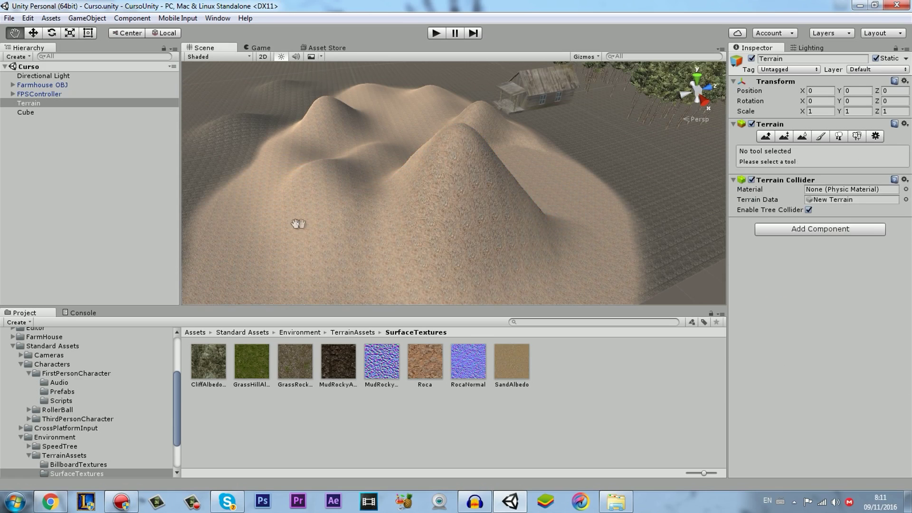
pyautogui.moveTo(298, 223); pyautogui.dragTo(433, 274)
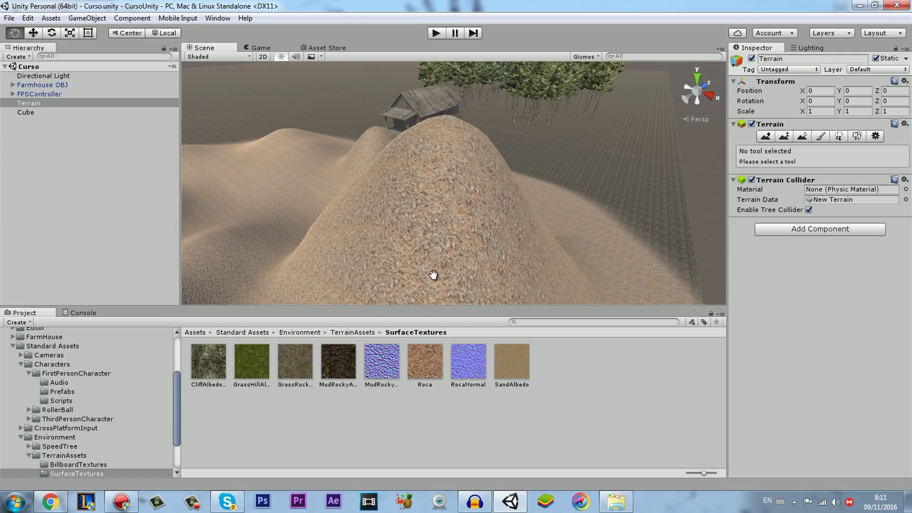
pyautogui.scroll(3, 468, 216)
pyautogui.scroll(3, 494, 126)
pyautogui.scroll(3, 505, 191)
pyautogui.scroll(2, 504, 211)
pyautogui.moveTo(504, 211)
pyautogui.keyDown('alt'); pyautogui.mouseDown()
pyautogui.moveTo(376, 181)
pyautogui.moveTo(548, 213)
pyautogui.moveTo(564, 193)
pyautogui.moveTo(423, 254)
pyautogui.moveTo(503, 217)
pyautogui.mouseUp(); pyautogui.keyUp('alt')
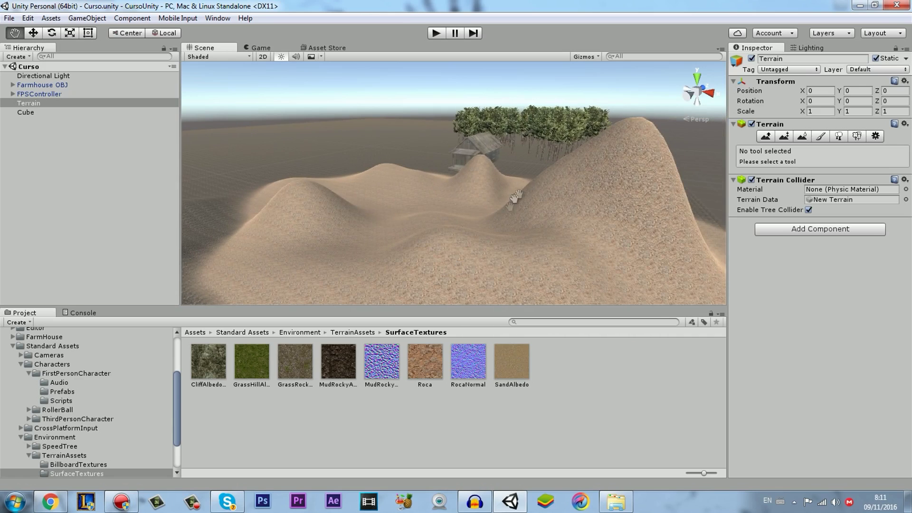
pyautogui.moveTo(319, 262); pyautogui.dragTo(384, 233)
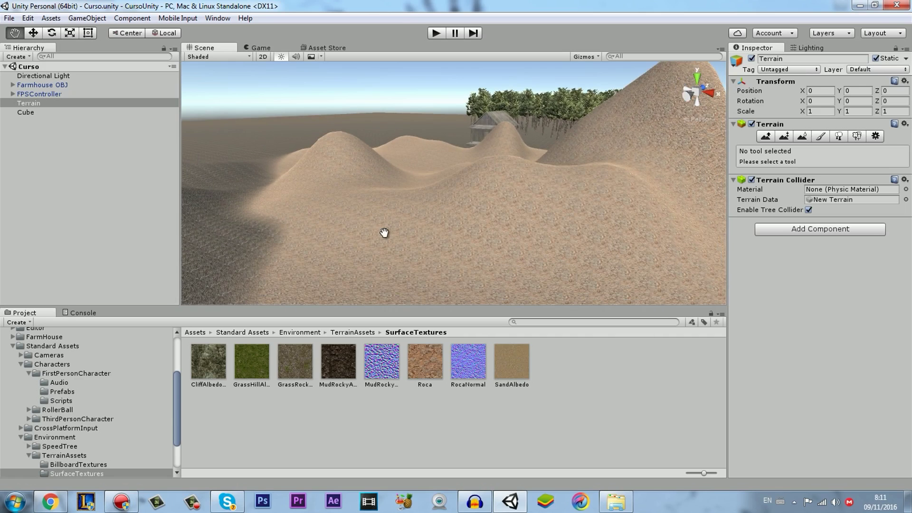
# Fly over the trees to a close view of the farmhouse's front porch.
pyautogui.moveTo(356, 233)
pyautogui.mouseDown()
pyautogui.moveTo(404, 276)
pyautogui.moveTo(422, 264)
pyautogui.moveTo(456, 186)
pyautogui.mouseUp()
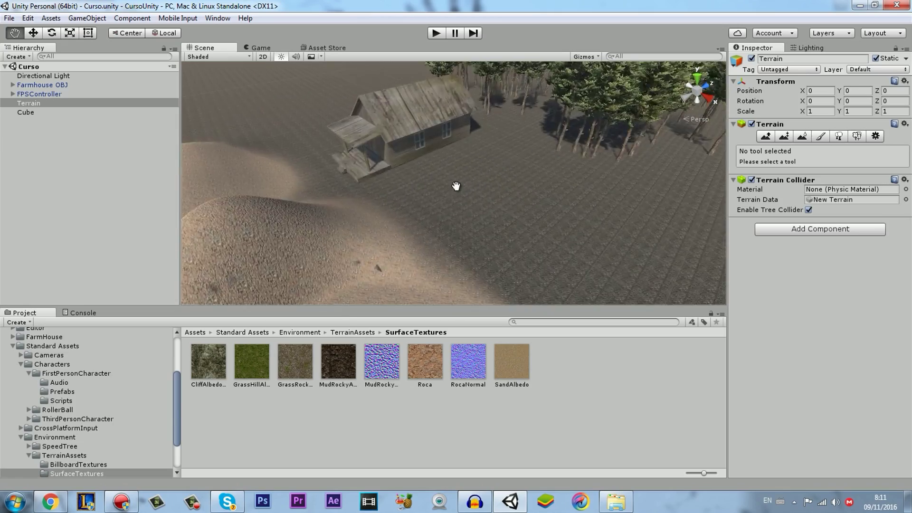
pyautogui.moveTo(456, 186)
pyautogui.mouseDown()
pyautogui.moveTo(449, 239)
pyautogui.moveTo(485, 202)
pyautogui.mouseUp()
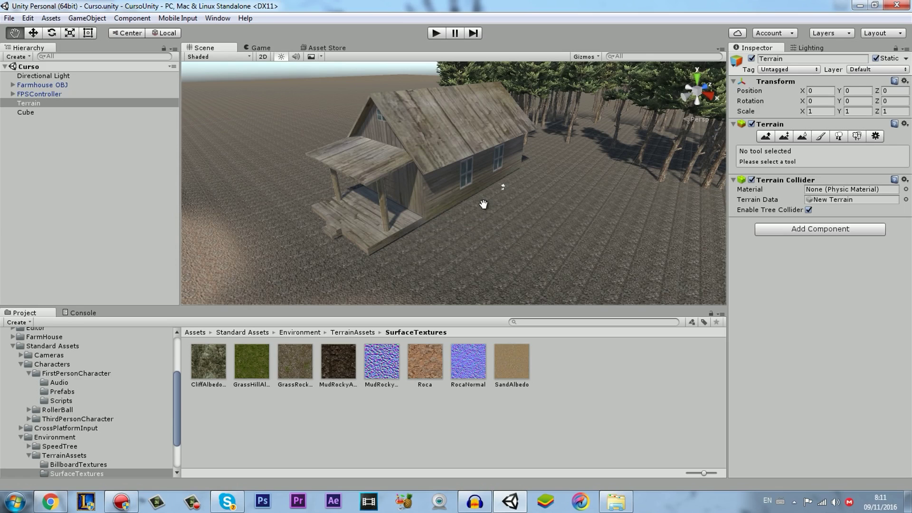
pyautogui.scroll(5, 431, 222)
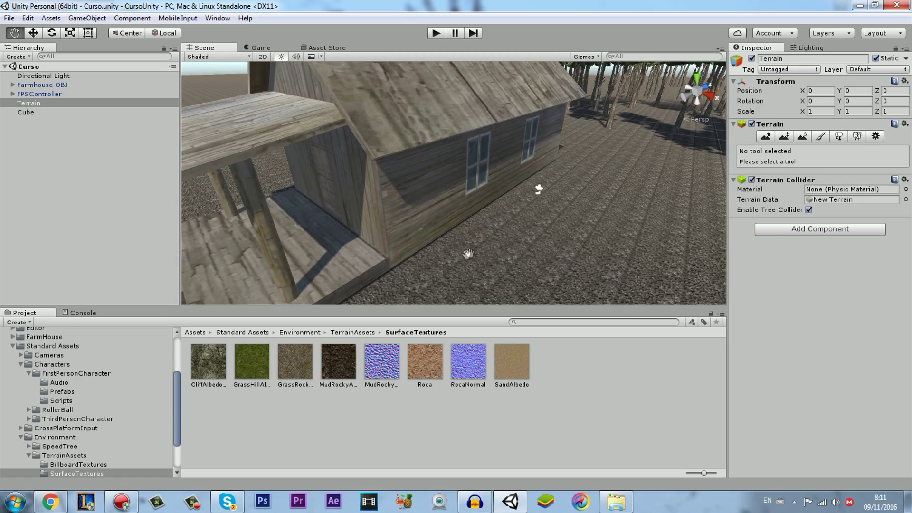
pyautogui.moveTo(432, 222)
pyautogui.mouseDown()
pyautogui.moveTo(514, 236)
pyautogui.moveTo(185, 248)
pyautogui.mouseUp()
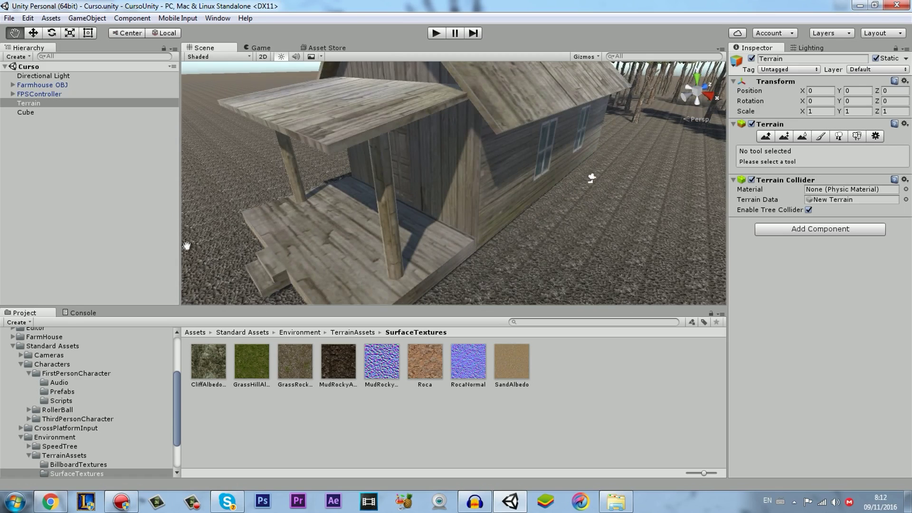
# Open the FarmHouse Textures folder and inspect the Farmhouse Texture Bump Map settings.
pyautogui.click(12, 347)
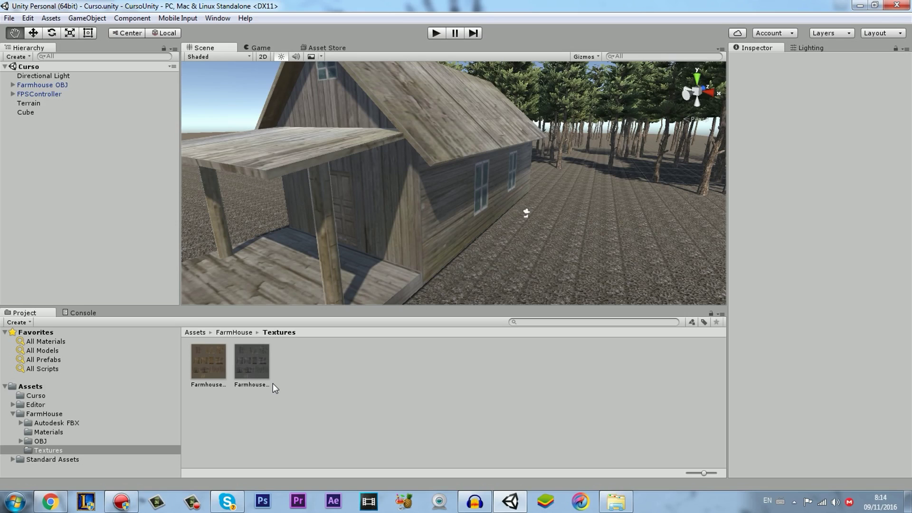
pyautogui.click(261, 371)
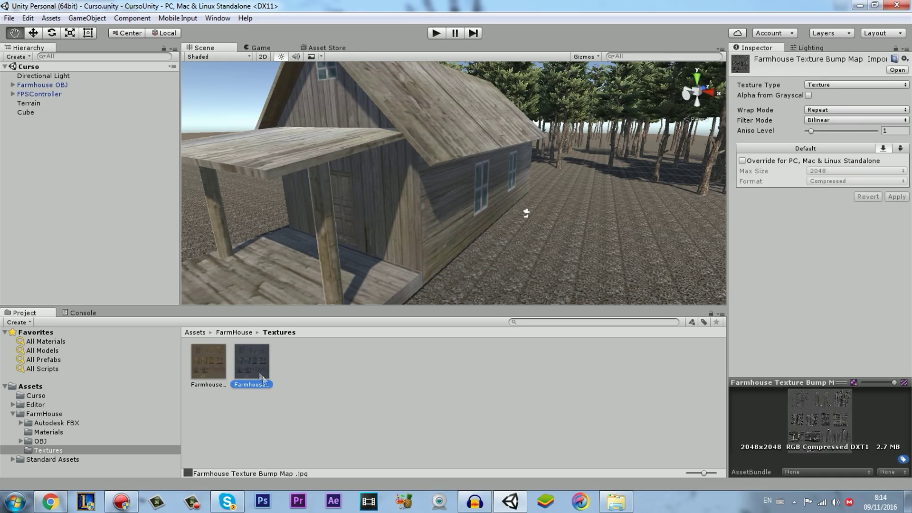
pyautogui.click(343, 404)
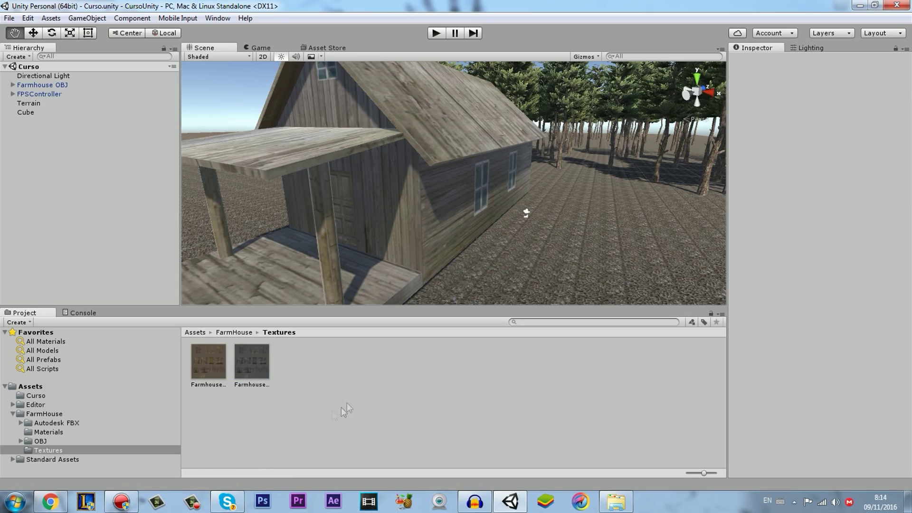
pyautogui.click(212, 373)
pyautogui.click(252, 373)
pyautogui.click(326, 384)
# Expand Farmhouse OBJ and select polySurface73 to show its Farmhouse Texture material.
pyautogui.keyDown('alt'); pyautogui.moveTo(465, 209); pyautogui.dragTo(449, 209); pyautogui.keyUp('alt')
pyautogui.click(12, 86)
pyautogui.click(43, 94)
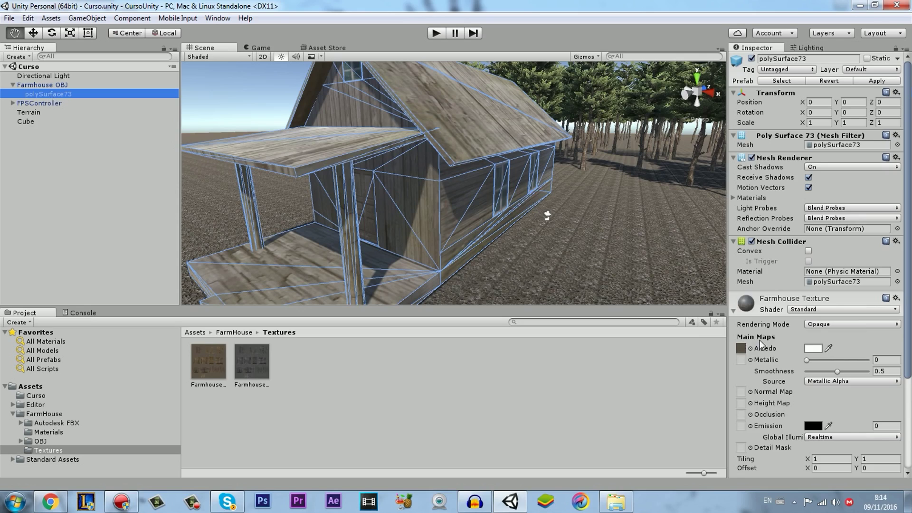
# Assign the farmhouse Bump Map to the material's Normal Map slot, then select Directional Light.
pyautogui.scroll(-3, 762, 346)
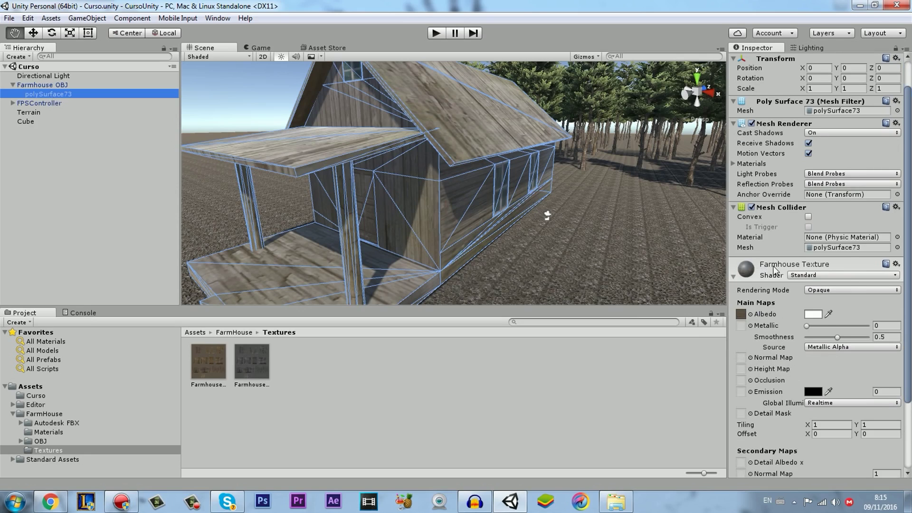
pyautogui.click(733, 276)
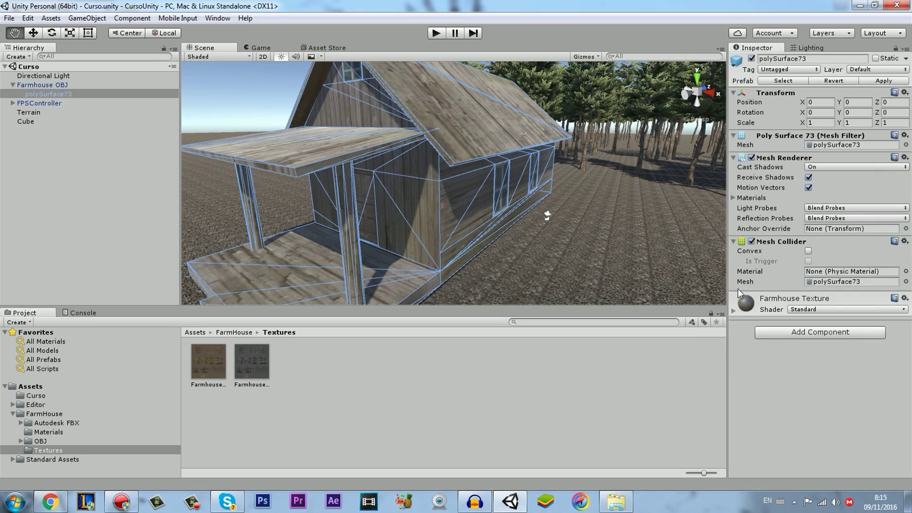
pyautogui.click(733, 311)
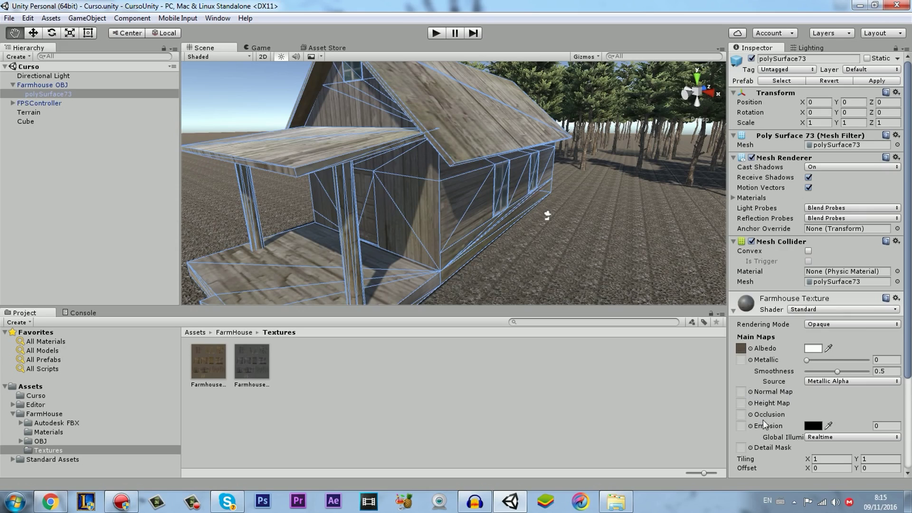
pyautogui.click(751, 391)
pyautogui.write('far')
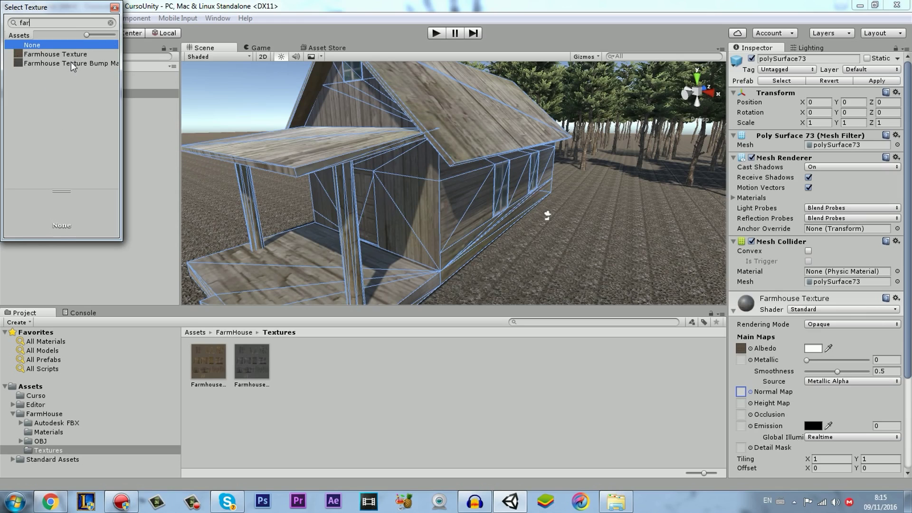
pyautogui.doubleClick(39, 63)
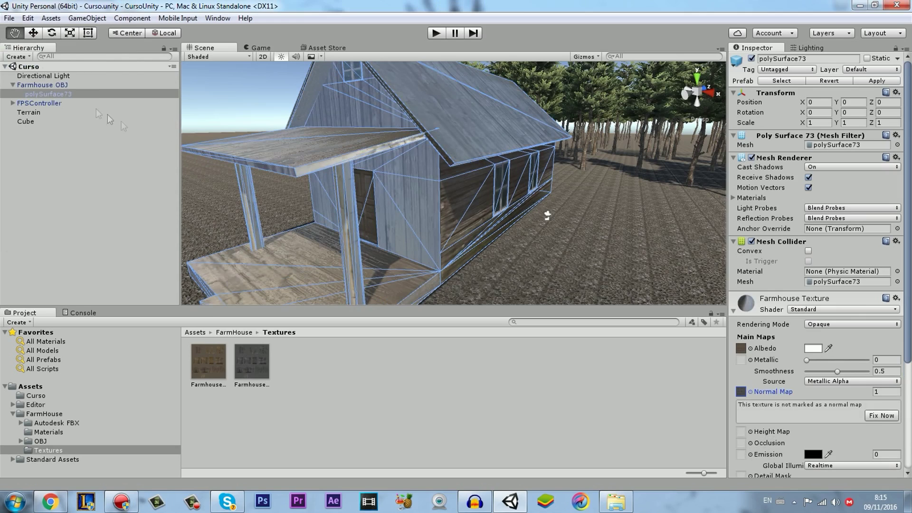
pyautogui.click(30, 79)
pyautogui.keyDown('alt'); pyautogui.moveTo(541, 259); pyautogui.dragTo(434, 199); pyautogui.keyUp('alt')
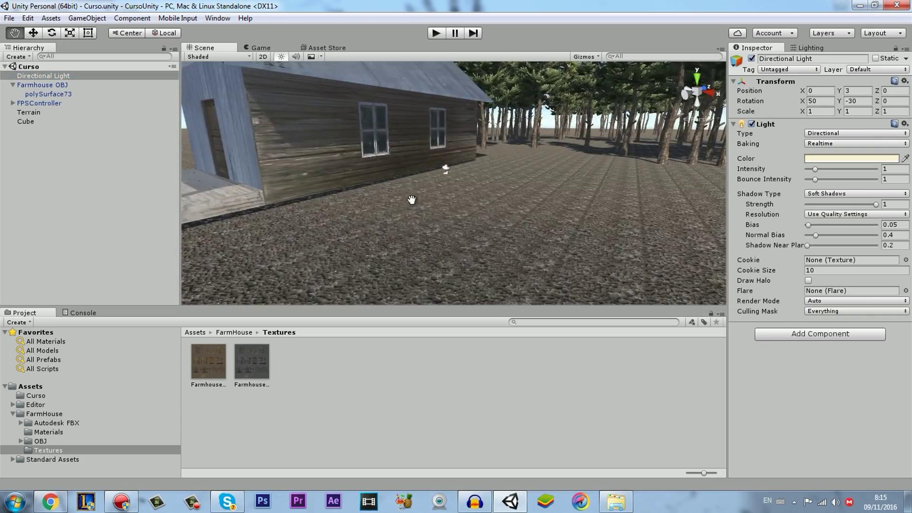
# Orbit over the roof and round to the house front, then select polySurface73.
pyautogui.scroll(5, 587, 241)
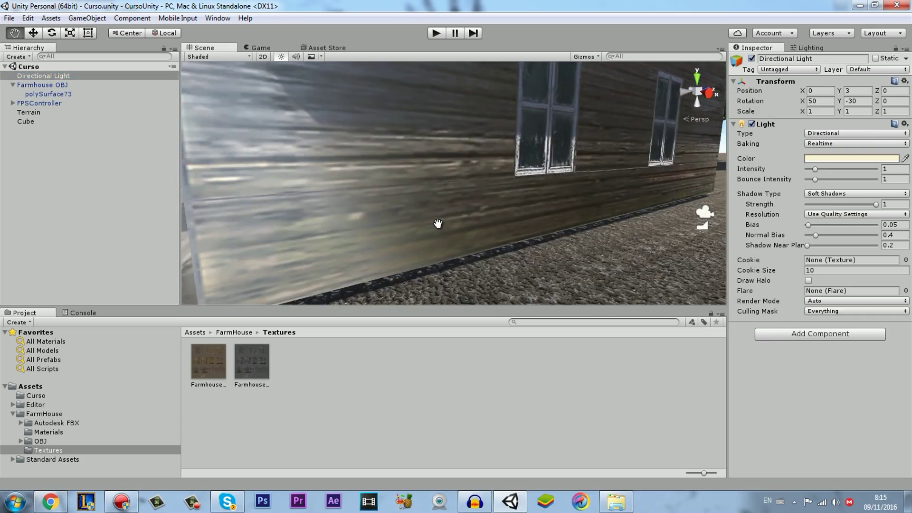
pyautogui.scroll(-5, 475, 228)
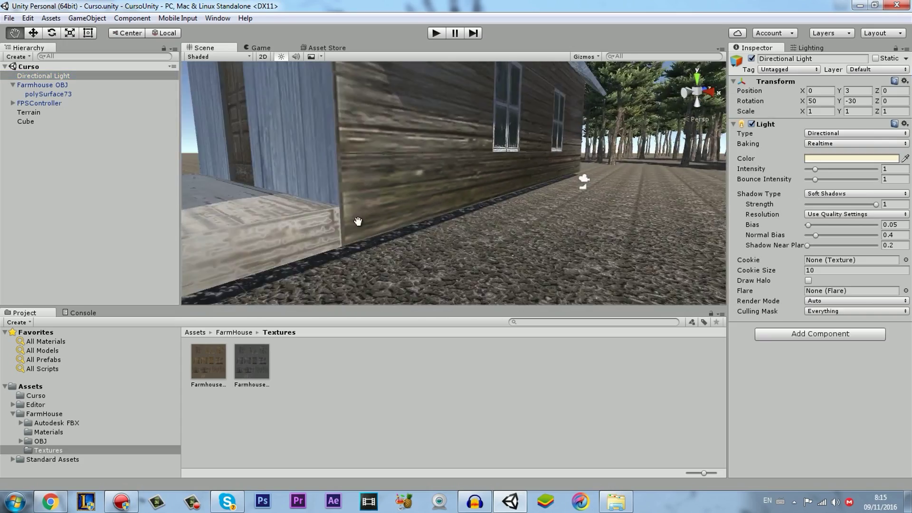
pyautogui.moveTo(355, 217)
pyautogui.mouseDown()
pyautogui.moveTo(659, 225)
pyautogui.moveTo(512, 243)
pyautogui.moveTo(415, 281)
pyautogui.moveTo(535, 259)
pyautogui.moveTo(390, 238)
pyautogui.moveTo(566, 73)
pyautogui.moveTo(389, 178)
pyautogui.mouseUp()
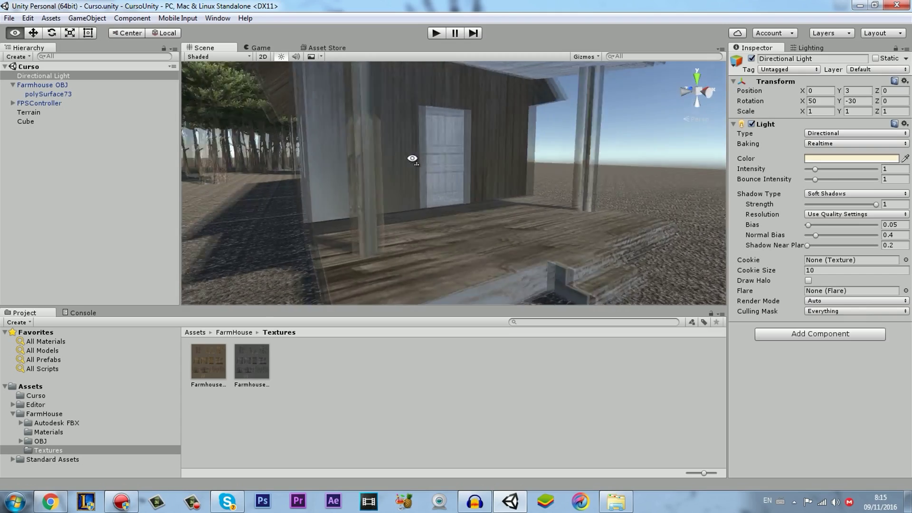
pyautogui.moveTo(389, 178); pyautogui.dragTo(517, 222)
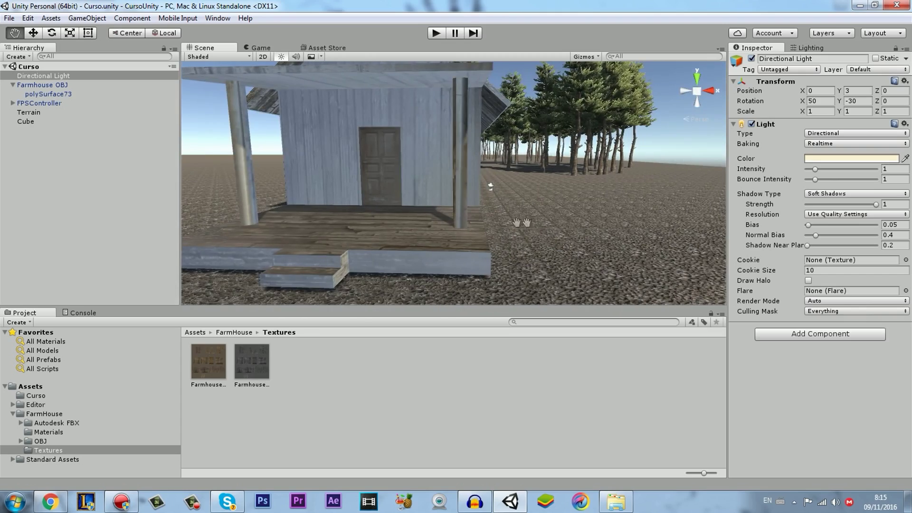
pyautogui.click(64, 94)
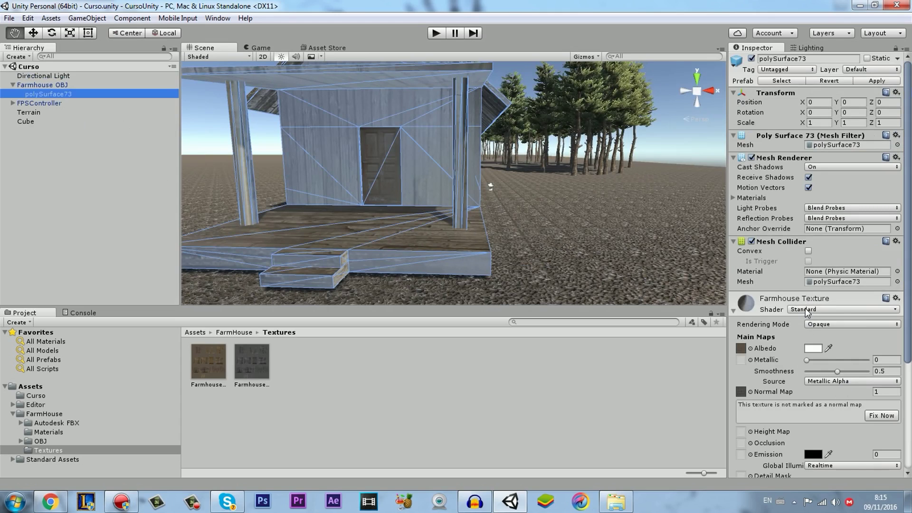
# Set the Farmhouse Texture material's shader to Legacy Shaders/Bumped Diffuse, then select Directional Light.
pyautogui.click(806, 310)
pyautogui.moveTo(831, 480)
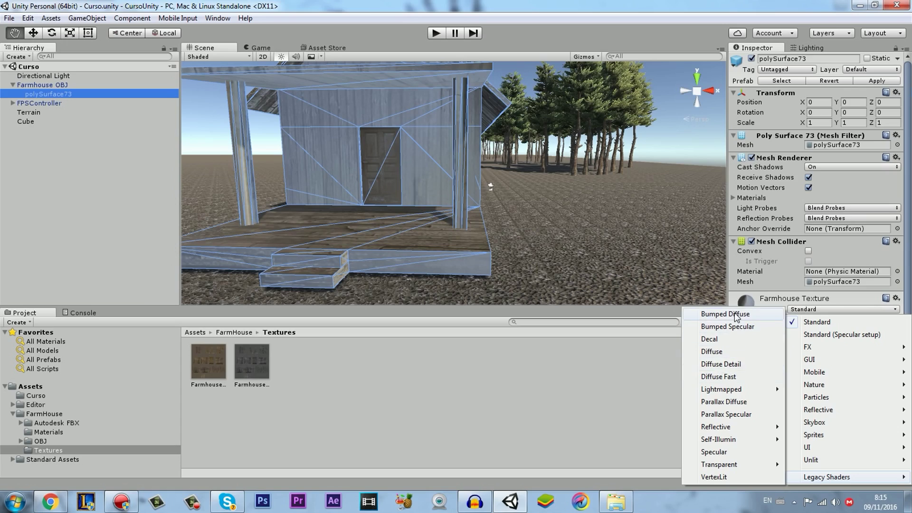
pyautogui.click(734, 313)
pyautogui.moveTo(546, 252)
pyautogui.mouseDown()
pyautogui.moveTo(561, 233)
pyautogui.moveTo(495, 232)
pyautogui.mouseUp()
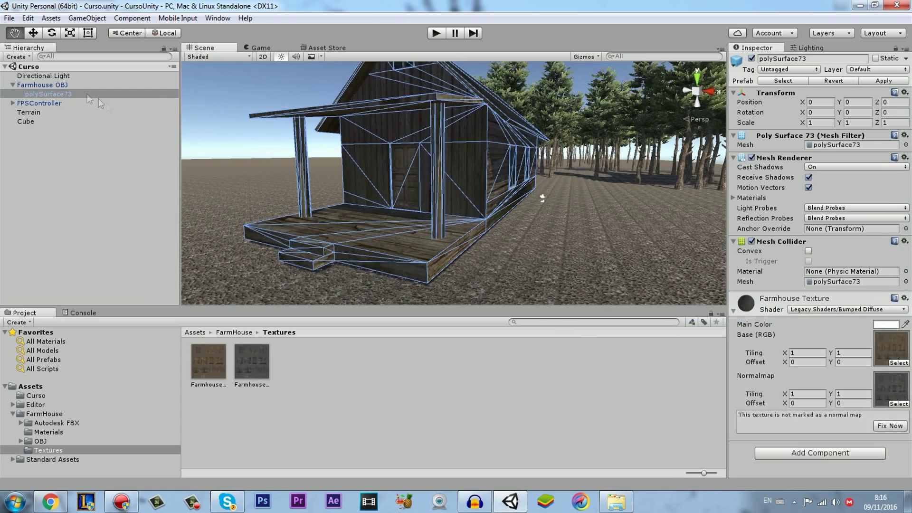
pyautogui.click(44, 76)
pyautogui.moveTo(506, 188); pyautogui.dragTo(367, 219)
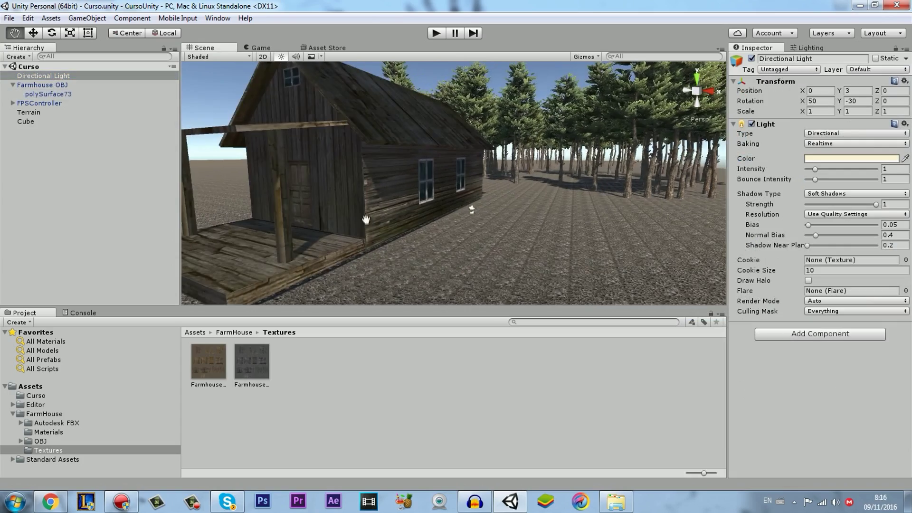
pyautogui.scroll(3, 367, 219)
pyautogui.scroll(2, 325, 228)
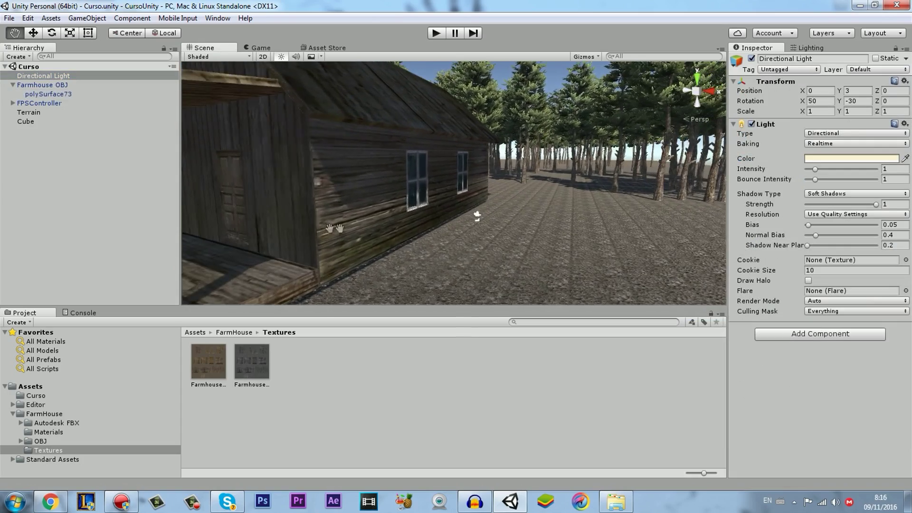
pyautogui.moveTo(326, 228); pyautogui.dragTo(789, 190)
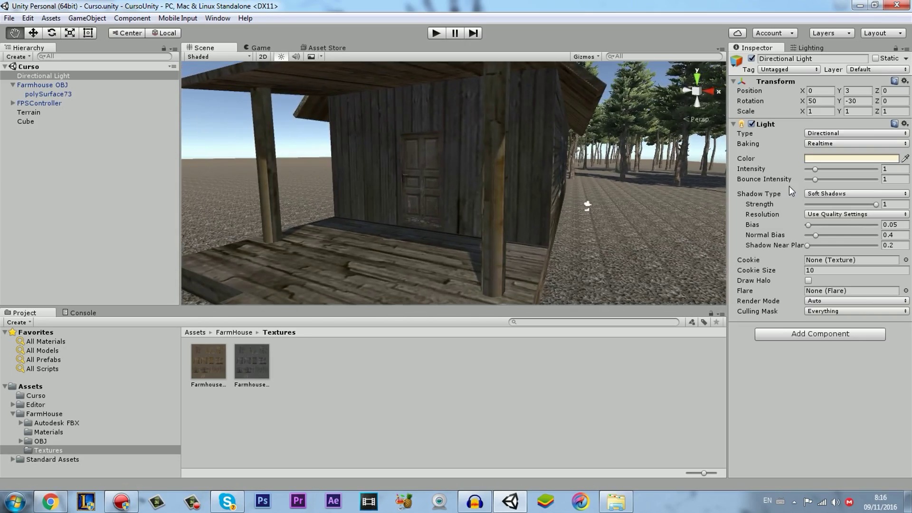
pyautogui.moveTo(569, 214)
pyautogui.mouseDown()
pyautogui.moveTo(481, 142)
pyautogui.moveTo(428, 43)
pyautogui.mouseUp()
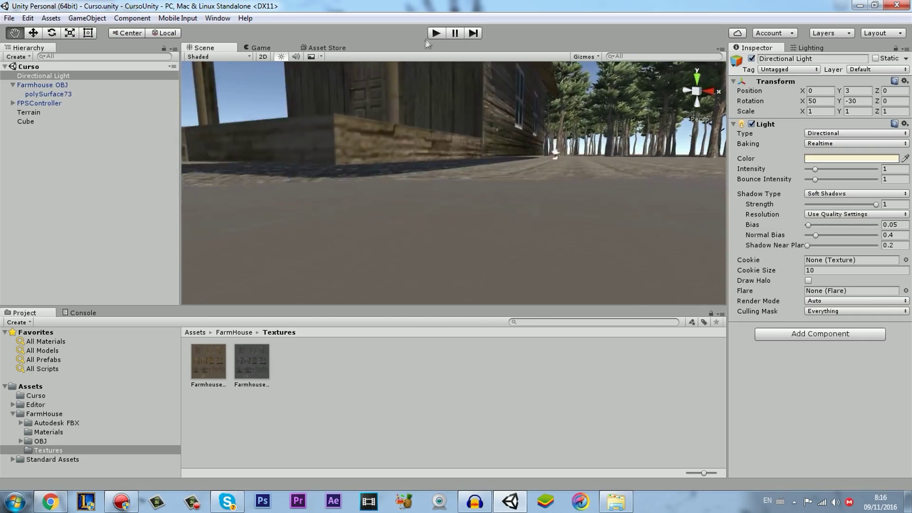
pyautogui.moveTo(428, 44)
pyautogui.mouseDown()
pyautogui.moveTo(404, 223)
pyautogui.moveTo(506, 250)
pyautogui.moveTo(494, 290)
pyautogui.moveTo(512, 298)
pyautogui.mouseUp()
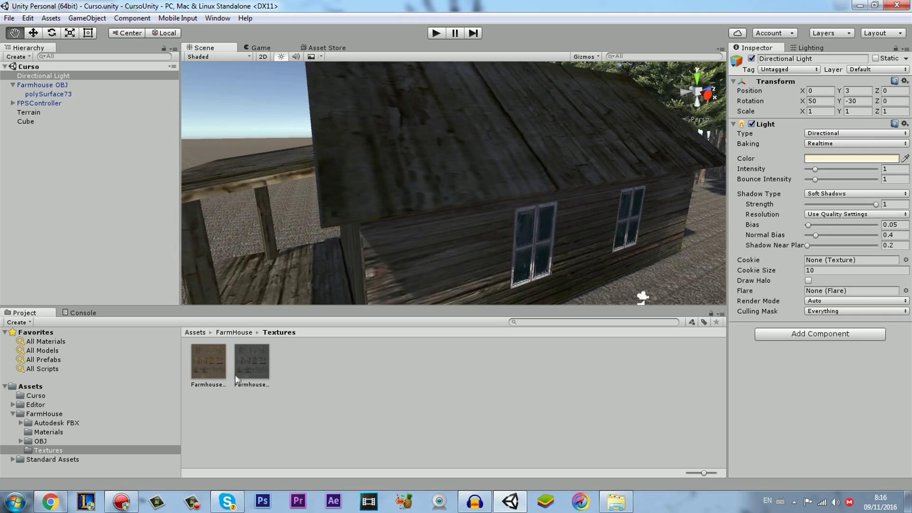
pyautogui.click(223, 372)
# Compare the Farmhouse Texture and Bump Map import settings, ending on the Bump Map.
pyautogui.click(266, 366)
pyautogui.click(308, 383)
pyautogui.click(202, 373)
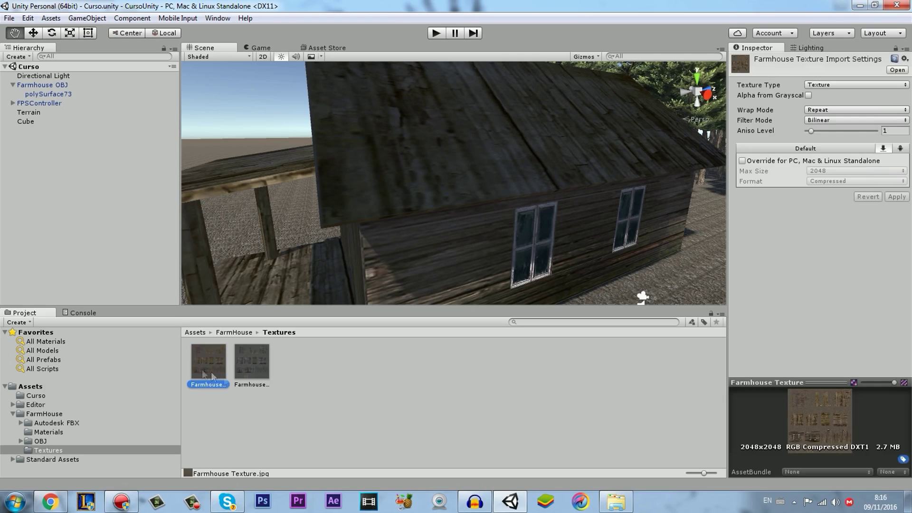
pyautogui.click(335, 422)
pyautogui.click(250, 375)
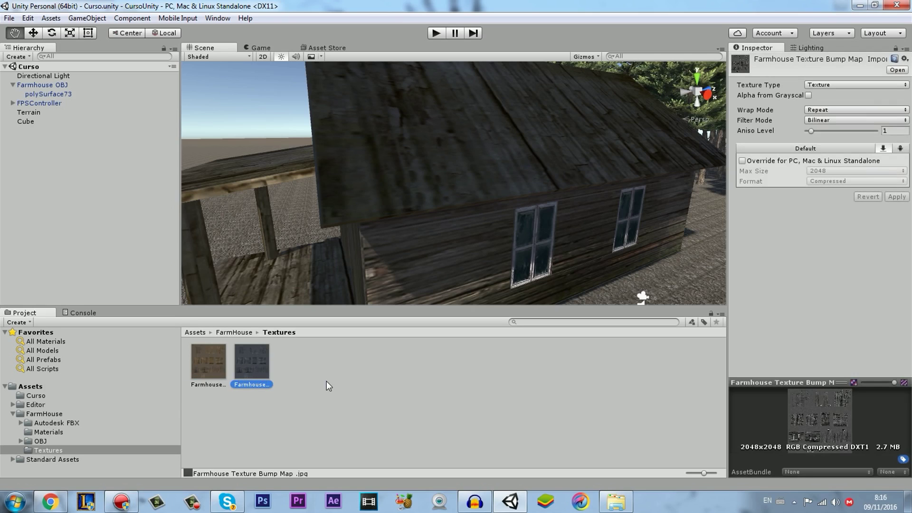
# Fly around the house wall, porch and nearby trees, then zoom in closely.
pyautogui.moveTo(462, 266)
pyautogui.mouseDown()
pyautogui.moveTo(554, 205)
pyautogui.moveTo(482, 226)
pyautogui.mouseUp()
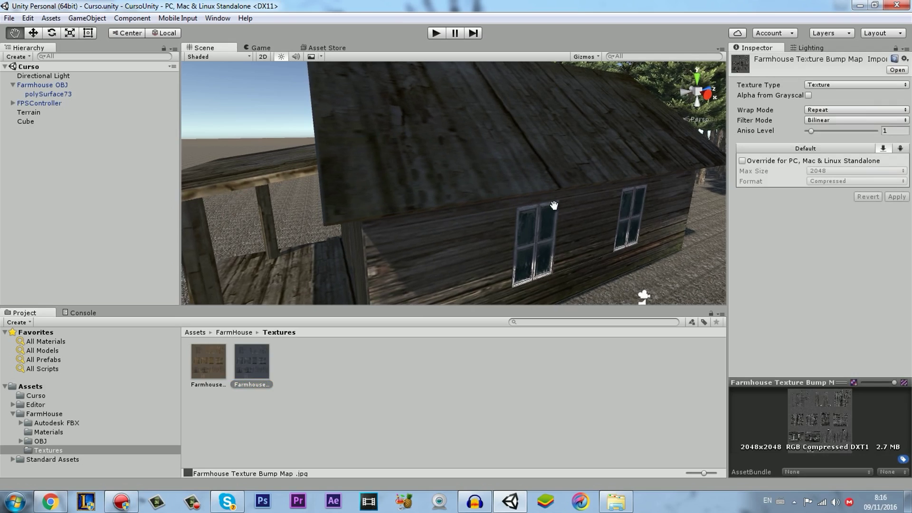
pyautogui.scroll(-5, 423, 246)
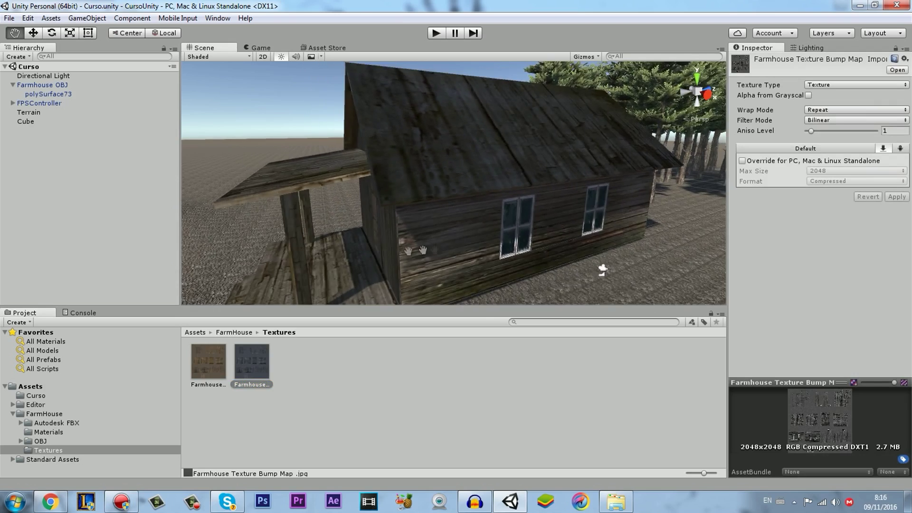
pyautogui.keyDown('alt'); pyautogui.moveTo(434, 250); pyautogui.dragTo(495, 154); pyautogui.keyUp('alt')
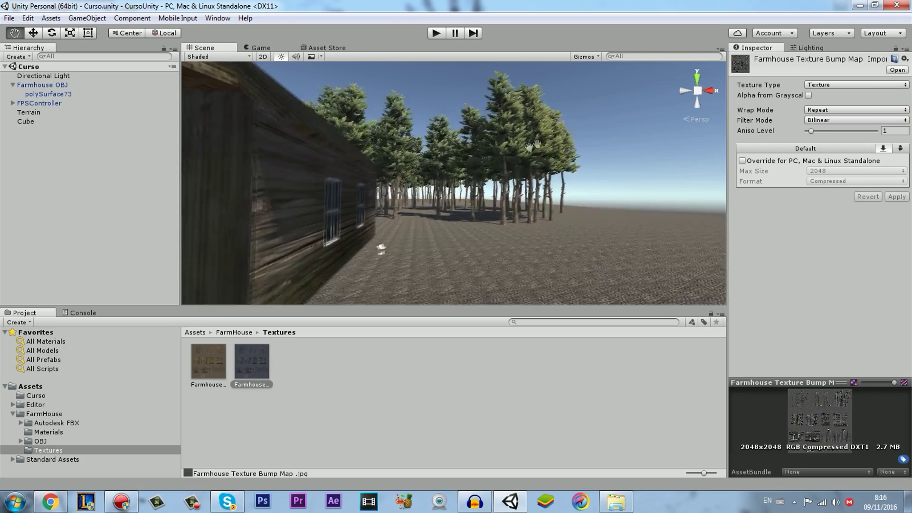
pyautogui.moveTo(496, 154); pyautogui.dragTo(364, 232)
pyautogui.moveTo(364, 233); pyautogui.dragTo(423, 180, button='right')
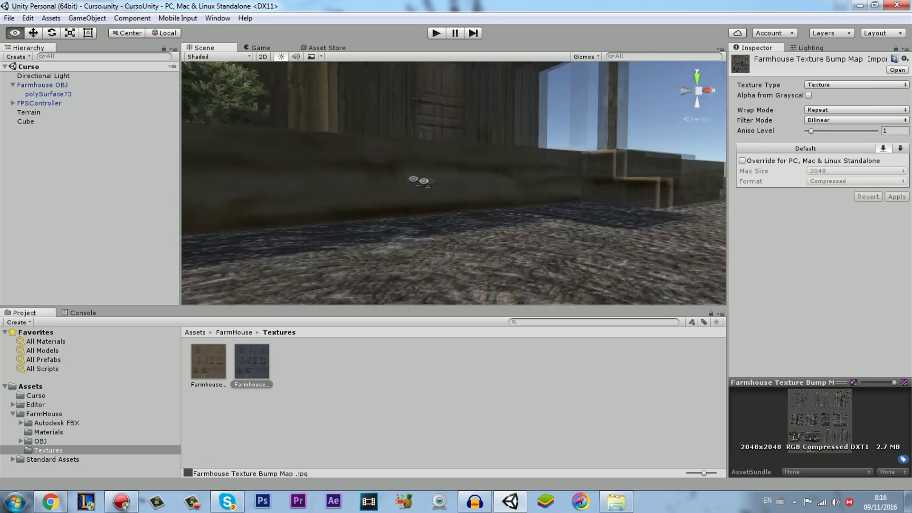
pyautogui.moveTo(422, 180); pyautogui.dragTo(417, 244, button='right')
pyautogui.moveTo(434, 206)
pyautogui.mouseDown()
pyautogui.moveTo(389, 210)
pyautogui.moveTo(542, 347)
pyautogui.mouseUp()
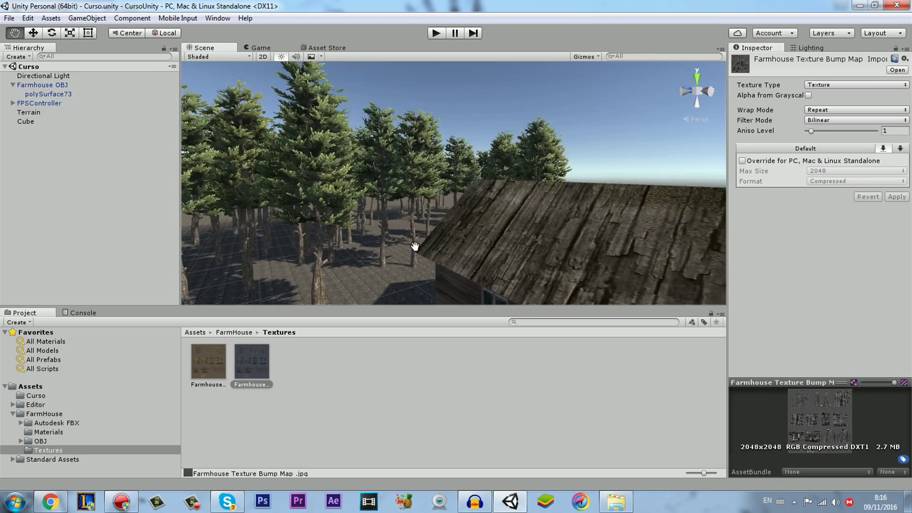
pyautogui.scroll(2, 414, 246)
pyautogui.scroll(2, 391, 258)
pyautogui.scroll(2, 392, 247)
pyautogui.scroll(2, 393, 247)
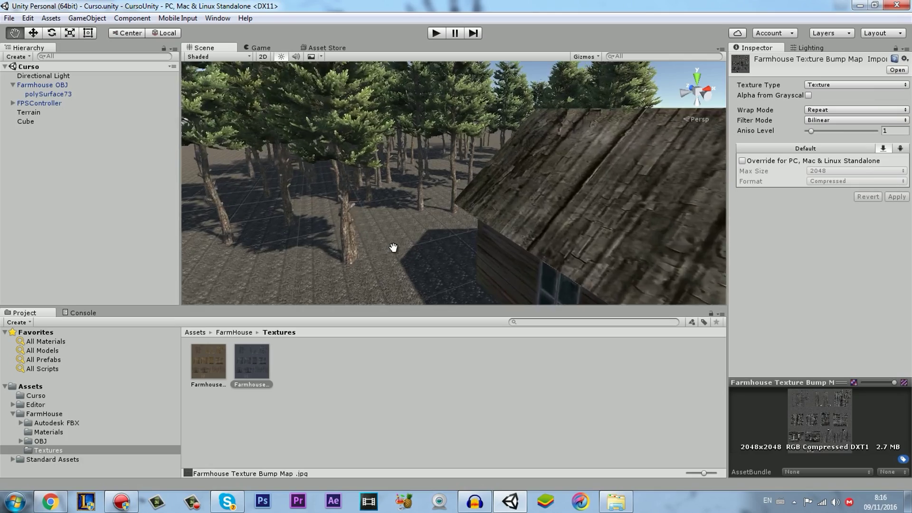
pyautogui.scroll(2, 393, 248)
pyautogui.scroll(2, 394, 247)
pyautogui.scroll(2, 394, 247)
pyautogui.scroll(2, 393, 247)
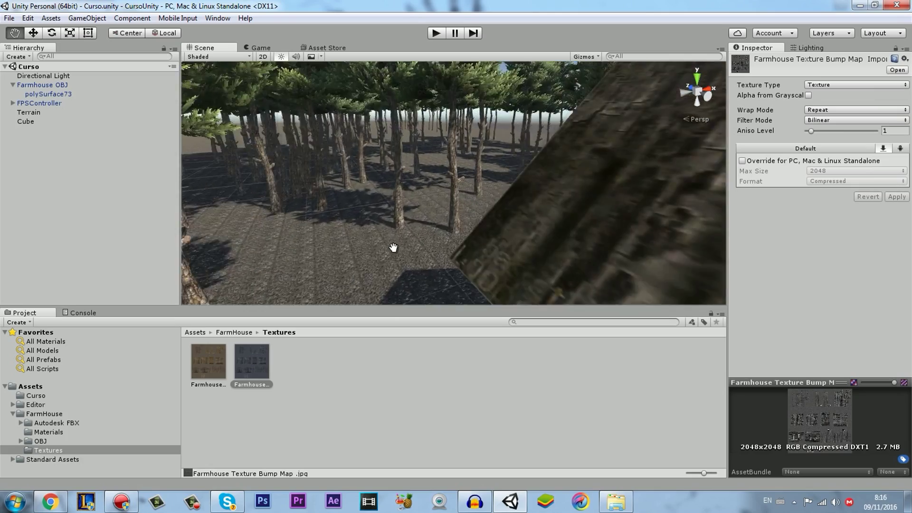
pyautogui.scroll(2, 393, 247)
pyautogui.scroll(2, 389, 259)
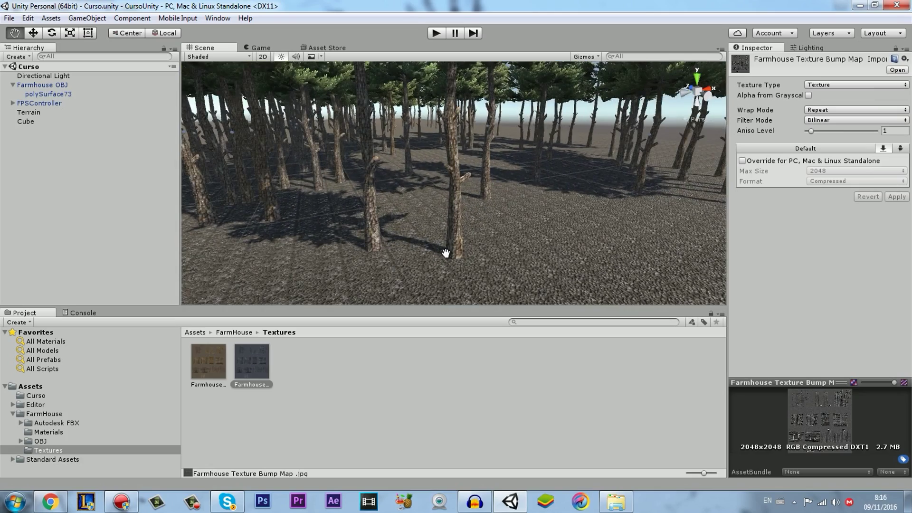
# Add GrassHillAlbedo as a third terrain paint texture, tiled at size 3 by 3.
pyautogui.click(28, 112)
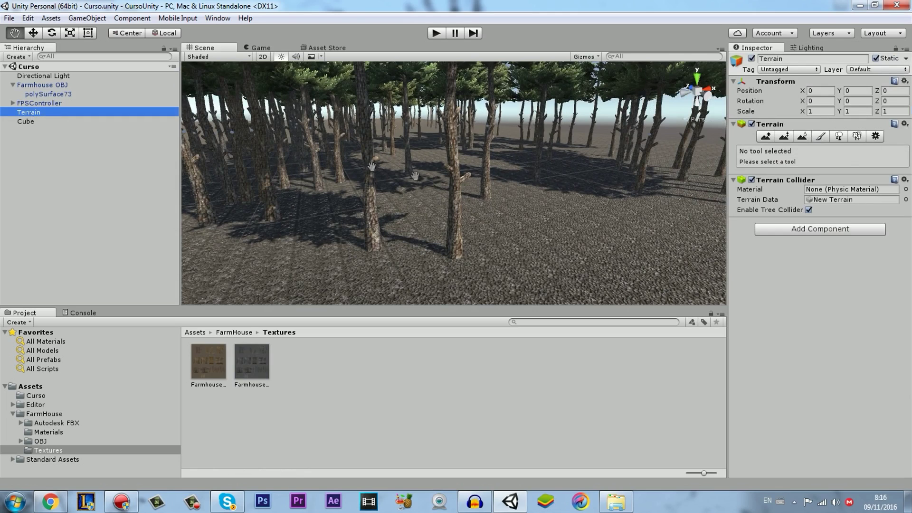
pyautogui.click(827, 136)
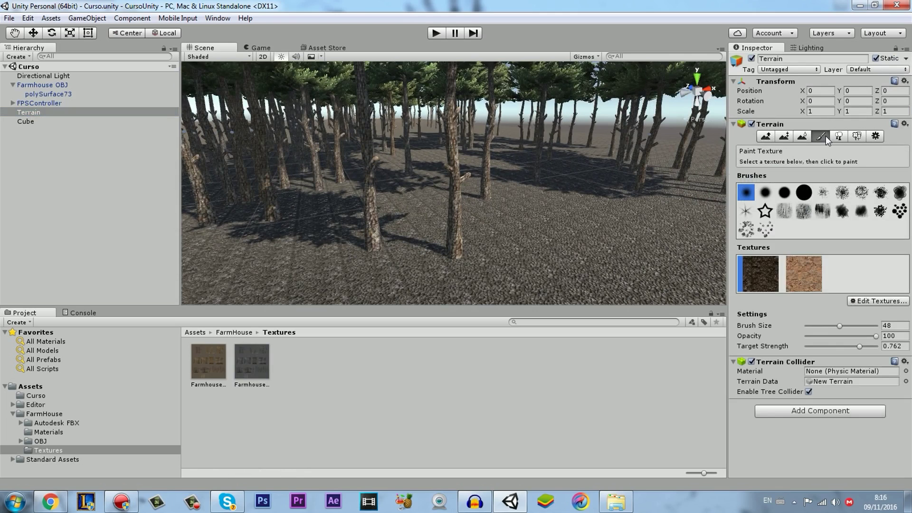
pyautogui.click(869, 301)
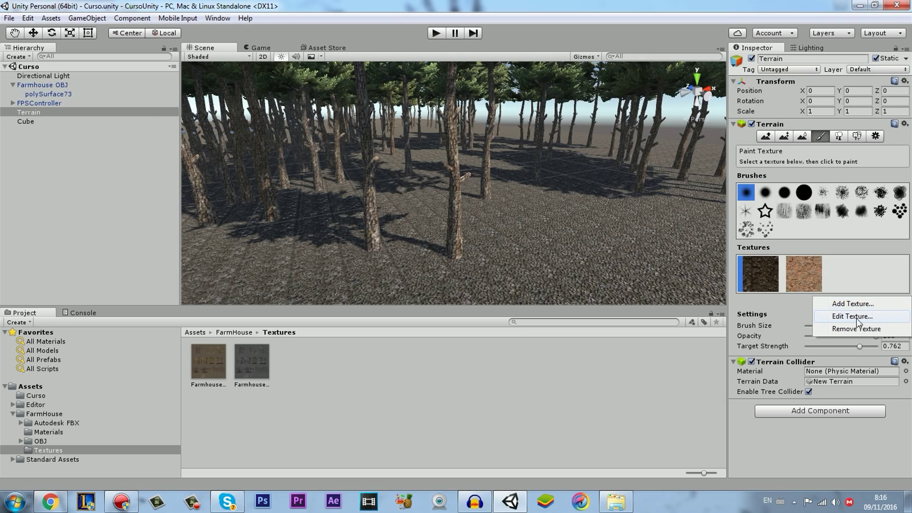
pyautogui.click(878, 304)
pyautogui.click(66, 79)
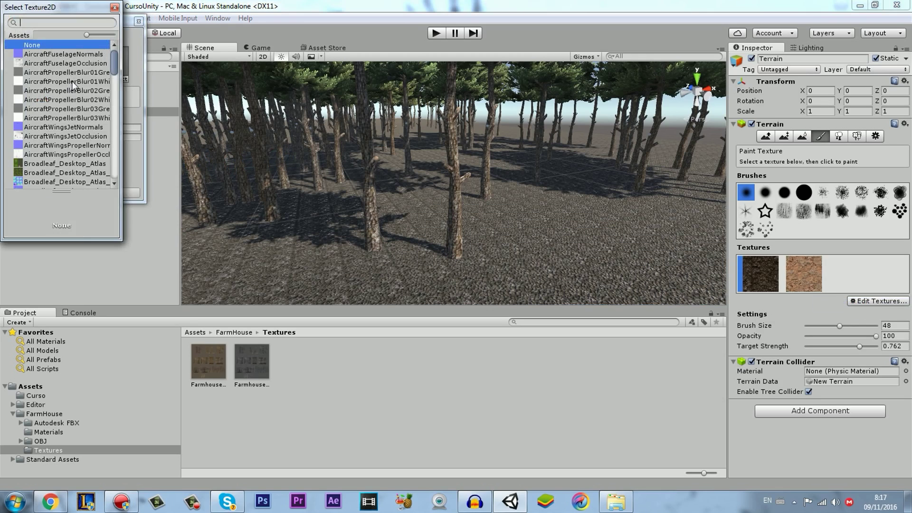
pyautogui.write('gr')
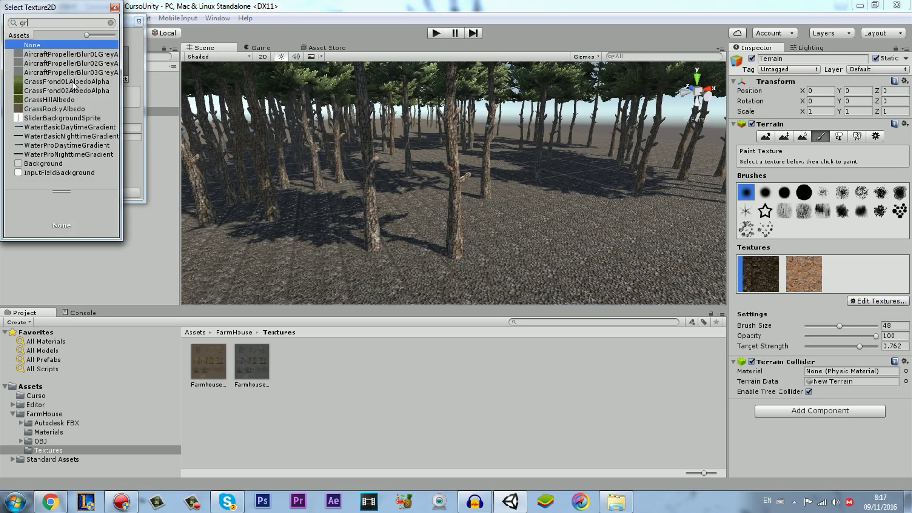
pyautogui.doubleClick(64, 100)
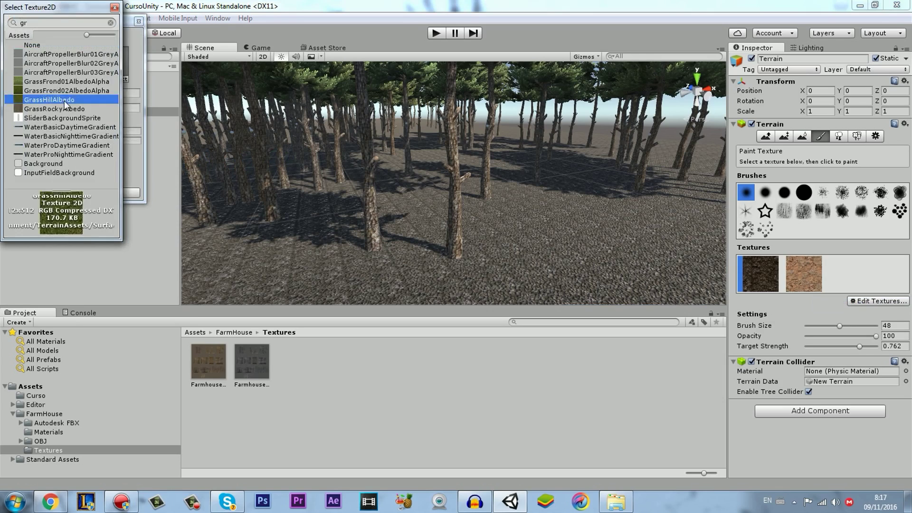
pyautogui.click(62, 130)
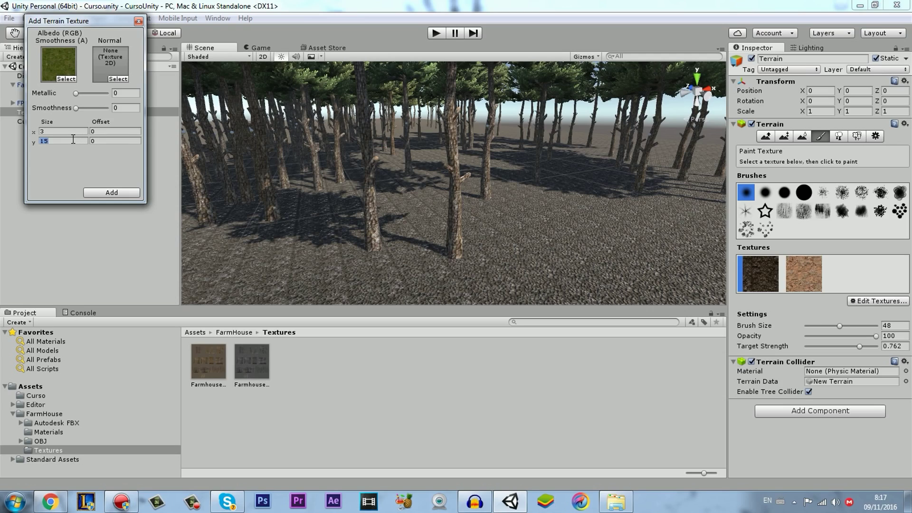
pyautogui.click(110, 192)
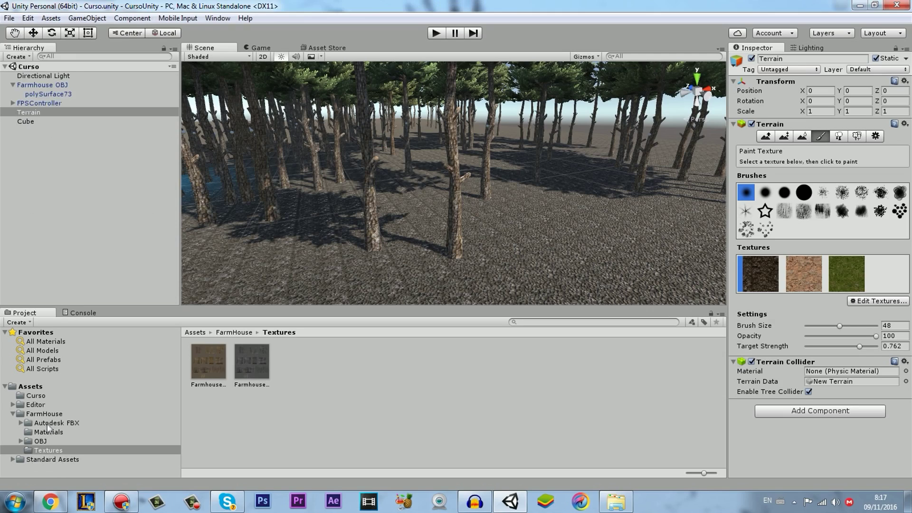
# Duplicate GrassHillAlbedo in Standard Assets/Environment/TerrainAssets/SurfaceTextures.
pyautogui.click(52, 459)
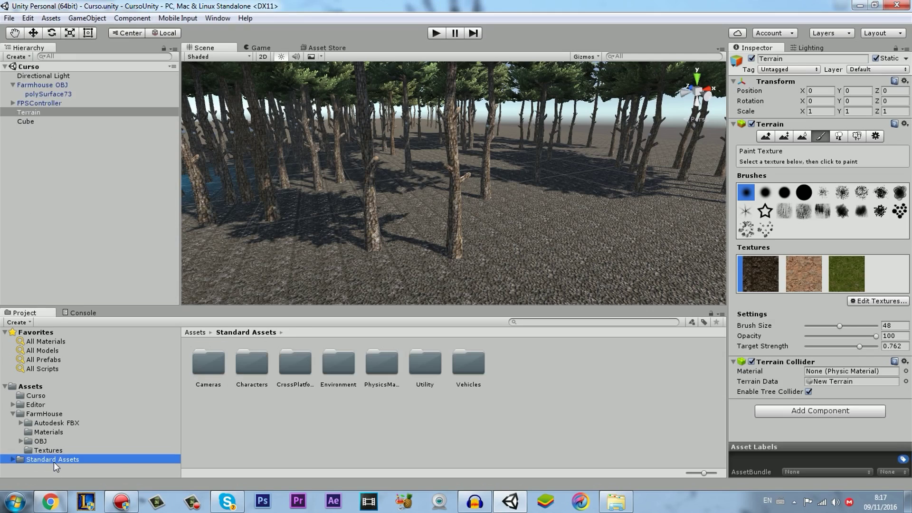
pyautogui.doubleClick(335, 376)
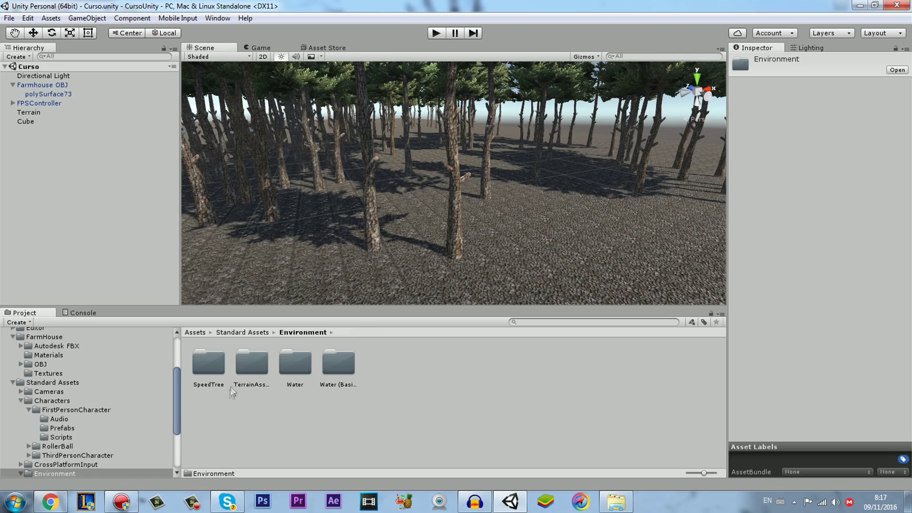
pyautogui.doubleClick(249, 364)
pyautogui.doubleClick(250, 361)
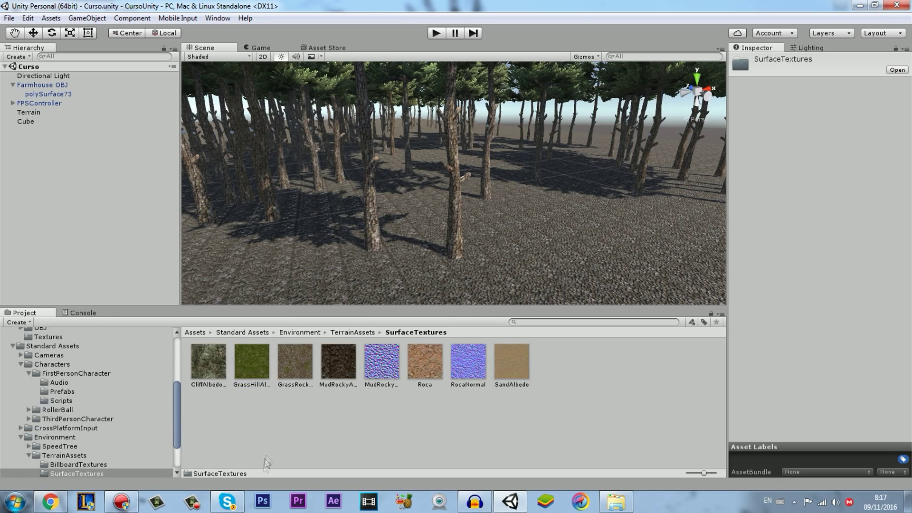
pyautogui.click(257, 368)
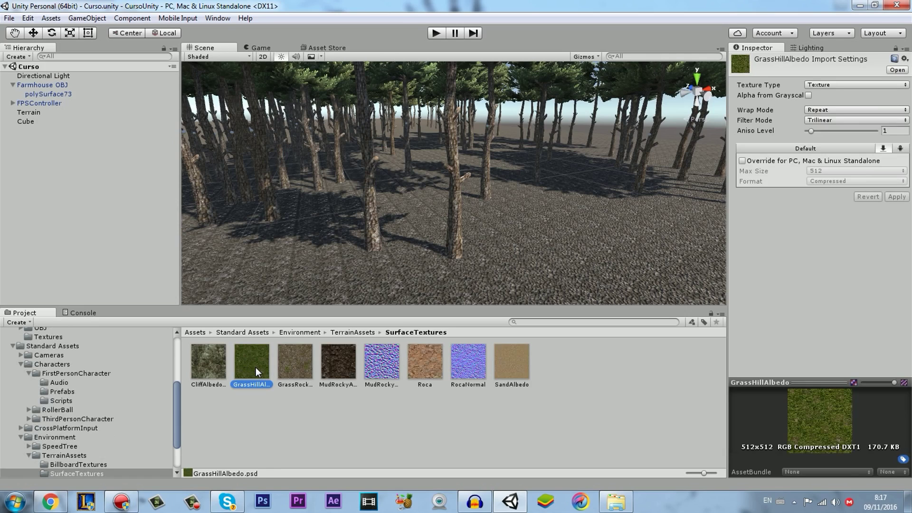
pyautogui.rightClick(255, 367)
pyautogui.click(252, 371)
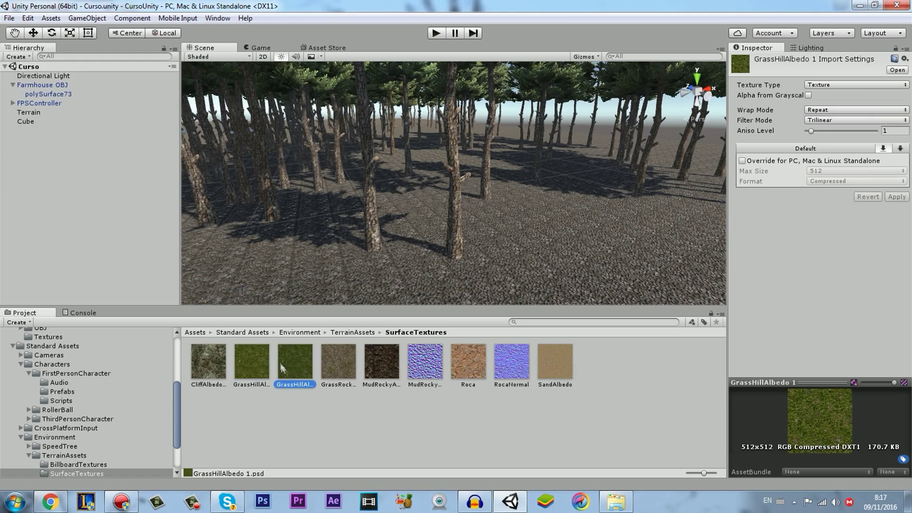
# Rename the copy to GrassHillNormal and import it with Texture Type Normal map.
pyautogui.click(284, 403)
pyautogui.click(293, 370)
pyautogui.write('G')
pyautogui.write('Normal')
pyautogui.press('Return')
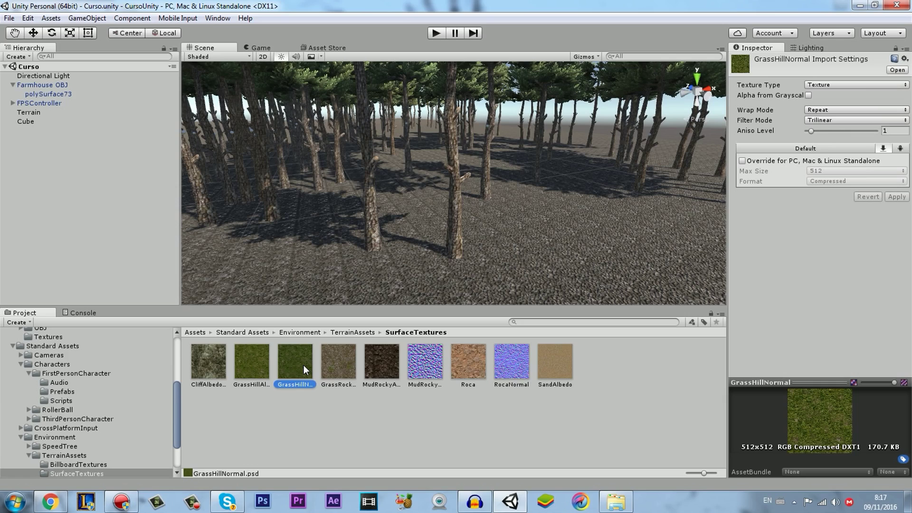
pyautogui.click(822, 85)
pyautogui.click(823, 114)
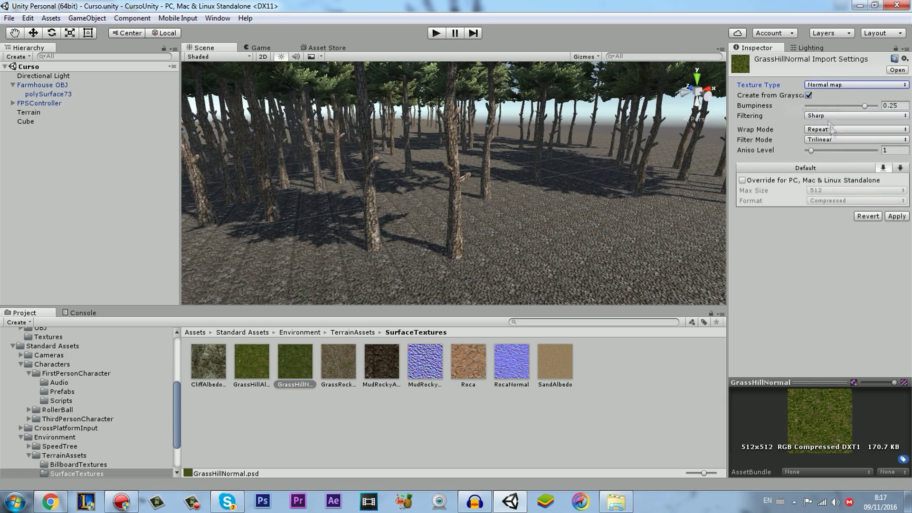
pyautogui.click(896, 216)
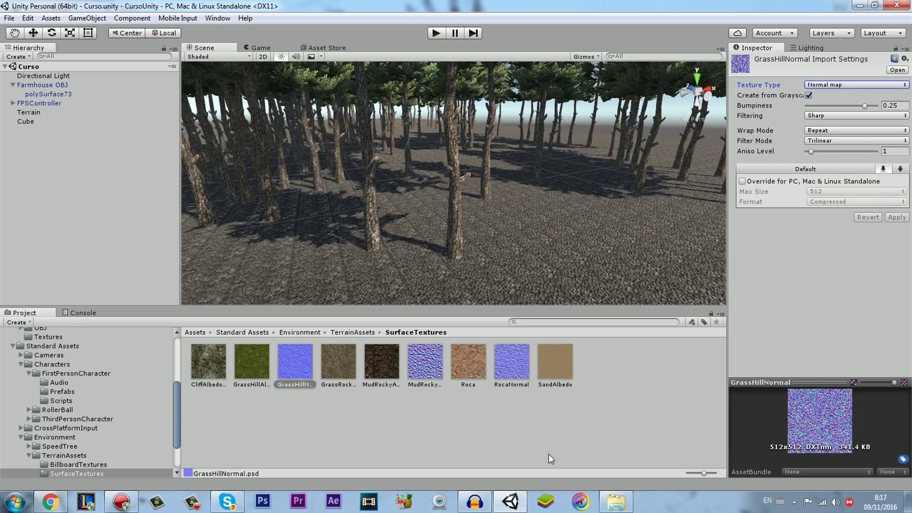
pyautogui.click(49, 94)
pyautogui.click(41, 112)
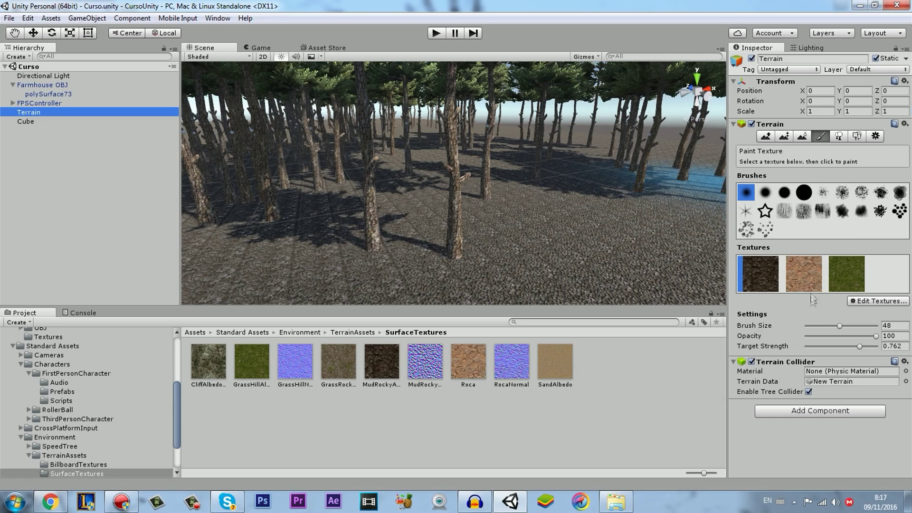
# Edit the grass terrain texture to use GrassHillNormal as its normal map and apply.
pyautogui.click(847, 283)
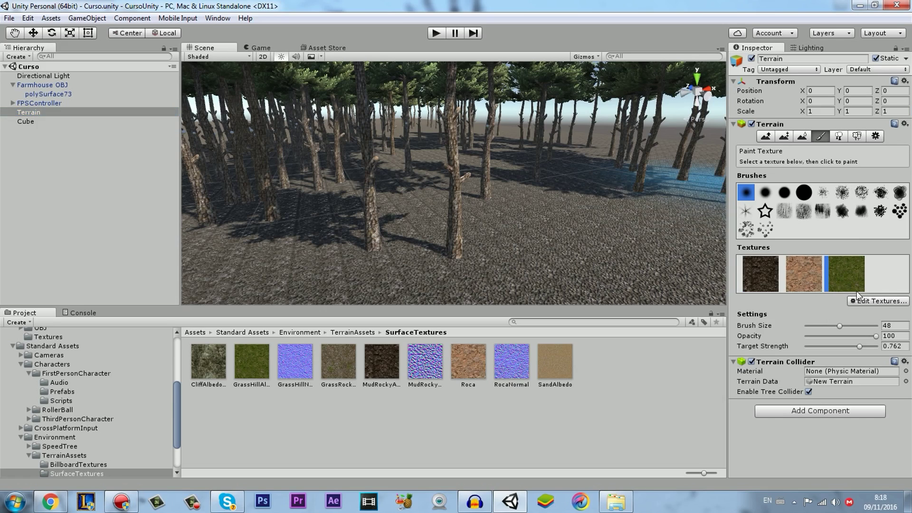
pyautogui.click(859, 300)
pyautogui.click(873, 318)
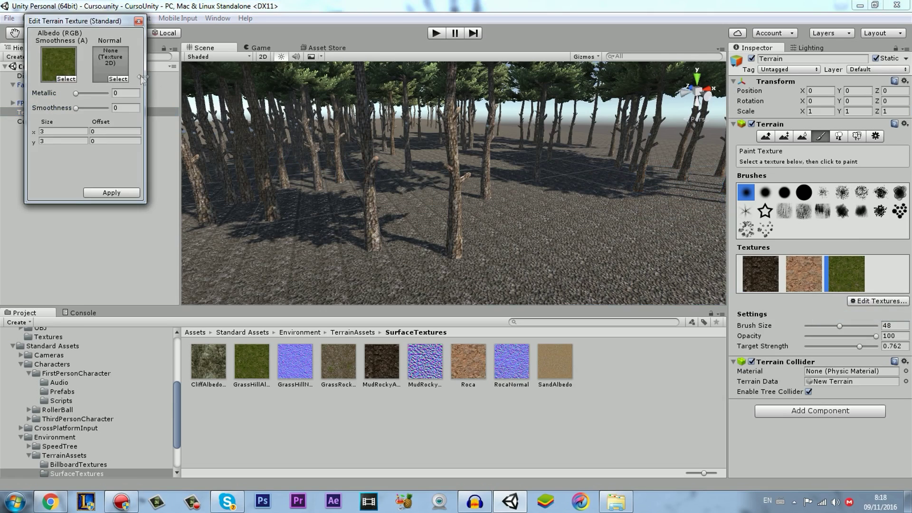
pyautogui.click(118, 78)
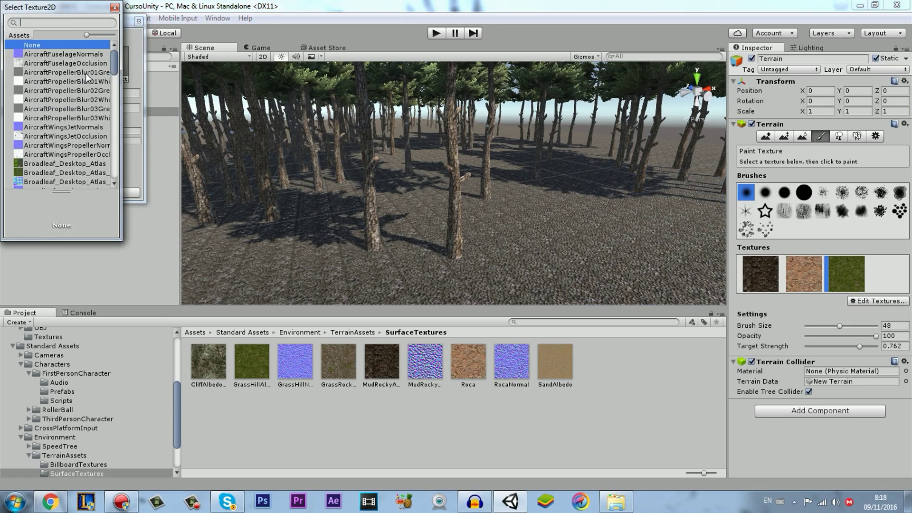
pyautogui.write('gras')
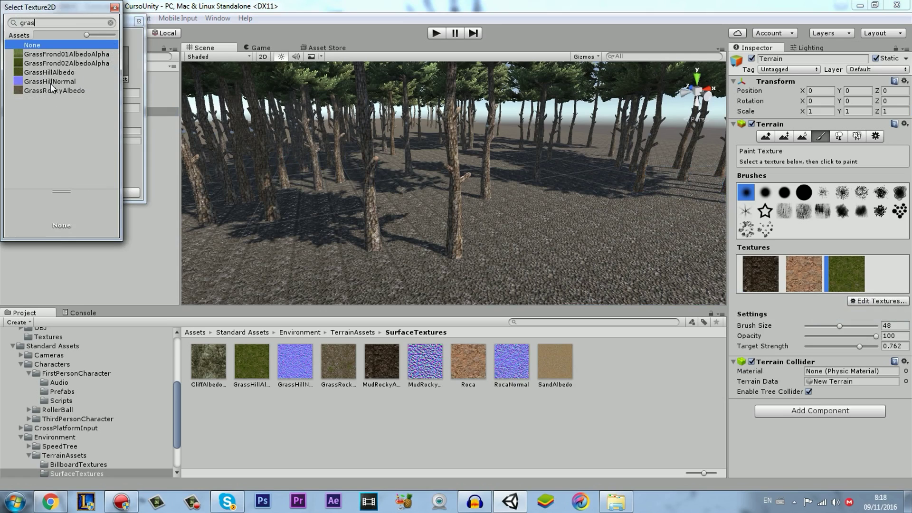
pyautogui.doubleClick(51, 84)
pyautogui.click(120, 195)
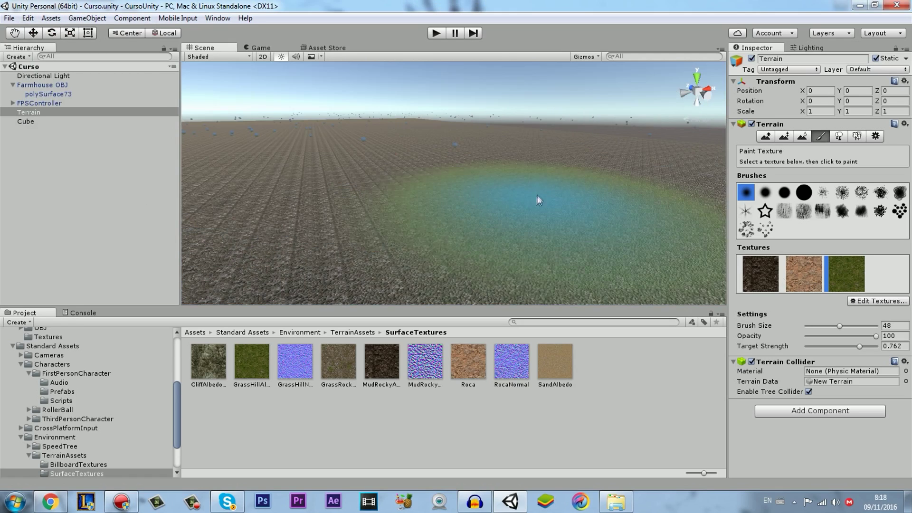
# Brush grass over the foreground ground and the rocky lower-left patches.
pyautogui.moveTo(537, 194); pyautogui.dragTo(383, 183)
pyautogui.scroll(-3, 297, 172)
pyautogui.scroll(-5, 298, 173)
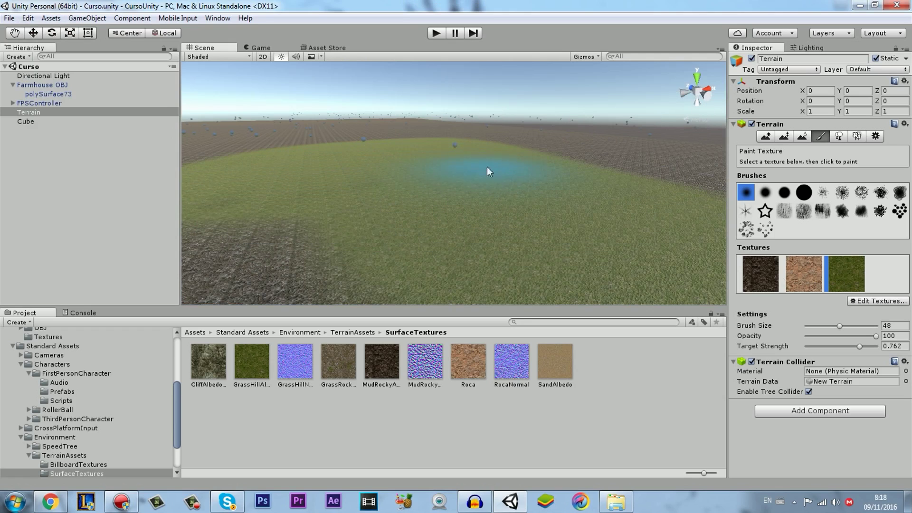
pyautogui.moveTo(484, 167); pyautogui.dragTo(276, 216)
pyautogui.scroll(10, 303, 150)
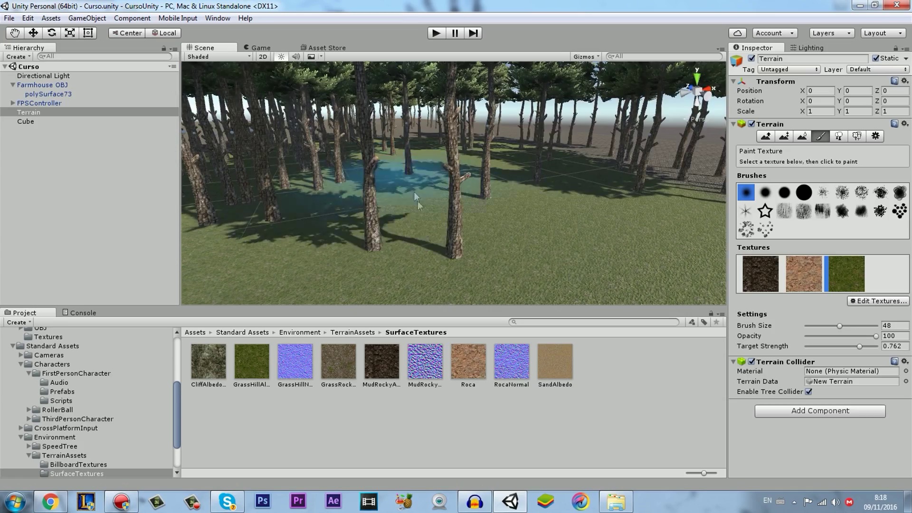
# Orbit the Scene view to check the grass around the grove and farmhouse.
pyautogui.press('q')
pyautogui.scroll(5, 303, 189)
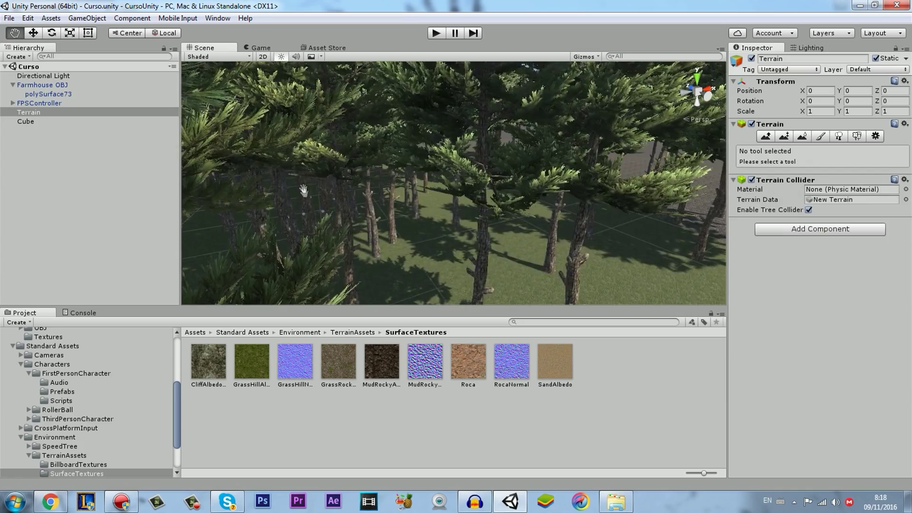
pyautogui.scroll(-5, 303, 190)
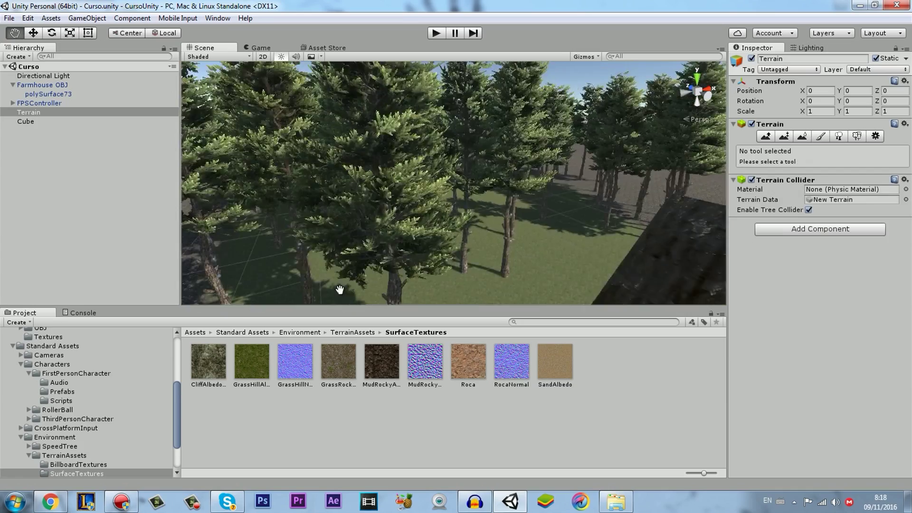
pyautogui.scroll(-5, 284, 228)
pyautogui.scroll(-2, 274, 262)
pyautogui.keyDown('alt'); pyautogui.moveTo(274, 262); pyautogui.dragTo(409, 261); pyautogui.keyUp('alt')
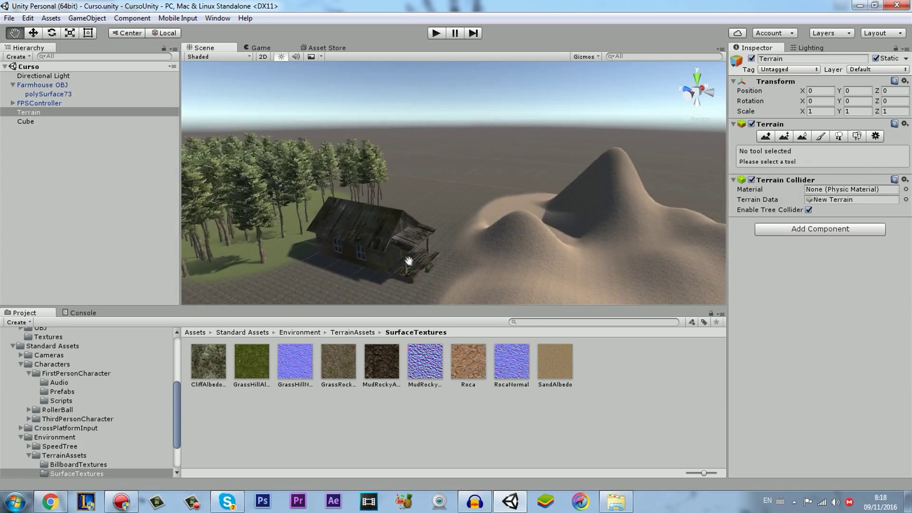
pyautogui.keyDown('alt'); pyautogui.moveTo(349, 265); pyautogui.dragTo(364, 239); pyautogui.keyUp('alt')
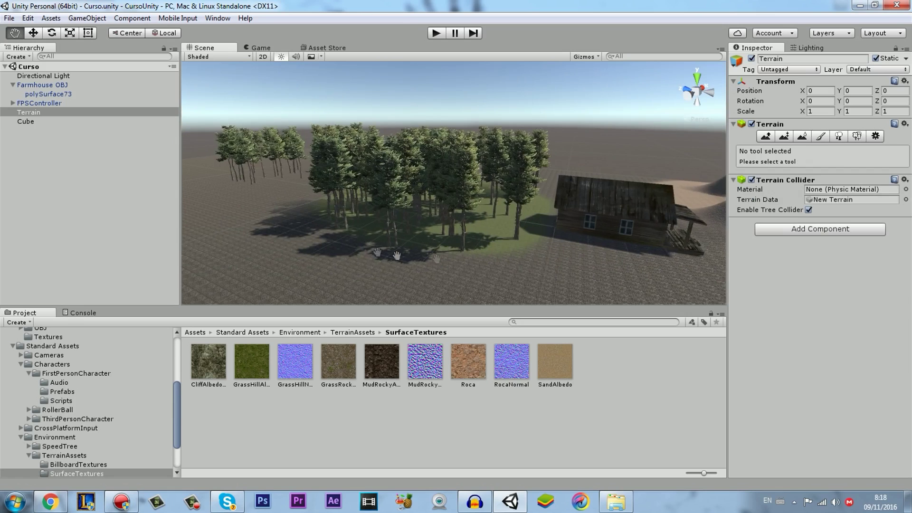
pyautogui.click(818, 136)
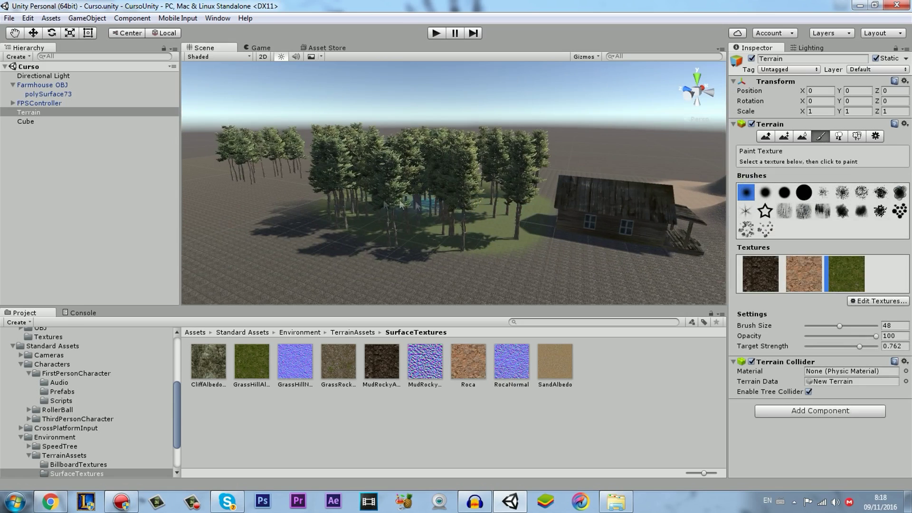
# Brush more grass onto the patch's left edge, then orbit and zoom into the grove.
pyautogui.moveTo(291, 177)
pyautogui.mouseDown()
pyautogui.moveTo(335, 178)
pyautogui.moveTo(296, 178)
pyautogui.moveTo(594, 287)
pyautogui.mouseUp()
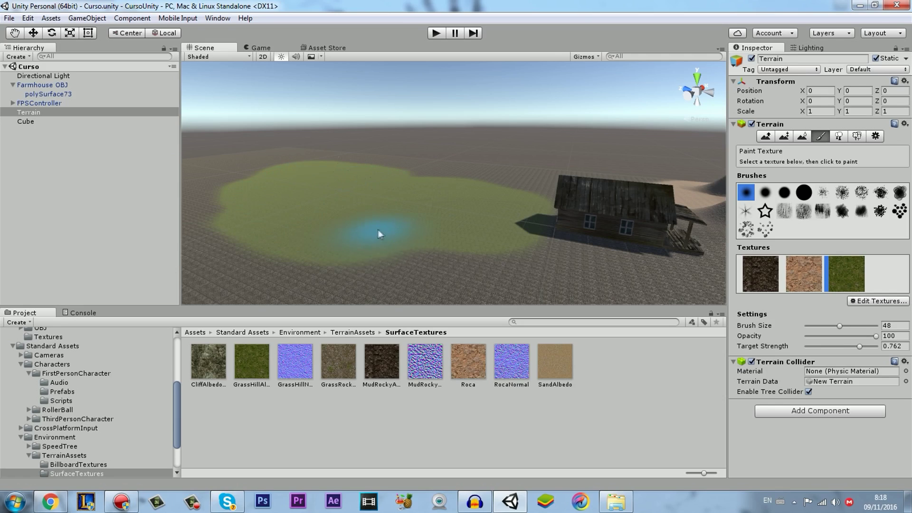
pyautogui.moveTo(597, 287)
pyautogui.keyDown('alt'); pyautogui.mouseDown()
pyautogui.moveTo(580, 262)
pyautogui.moveTo(397, 245)
pyautogui.mouseUp(); pyautogui.keyUp('alt')
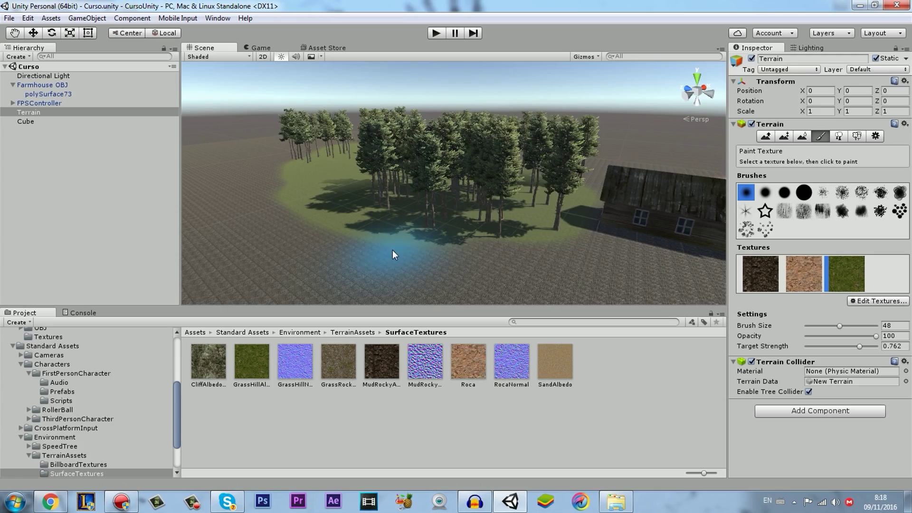
pyautogui.scroll(3, 394, 248)
pyautogui.scroll(4, 394, 248)
pyautogui.scroll(4, 394, 248)
pyautogui.scroll(3, 404, 260)
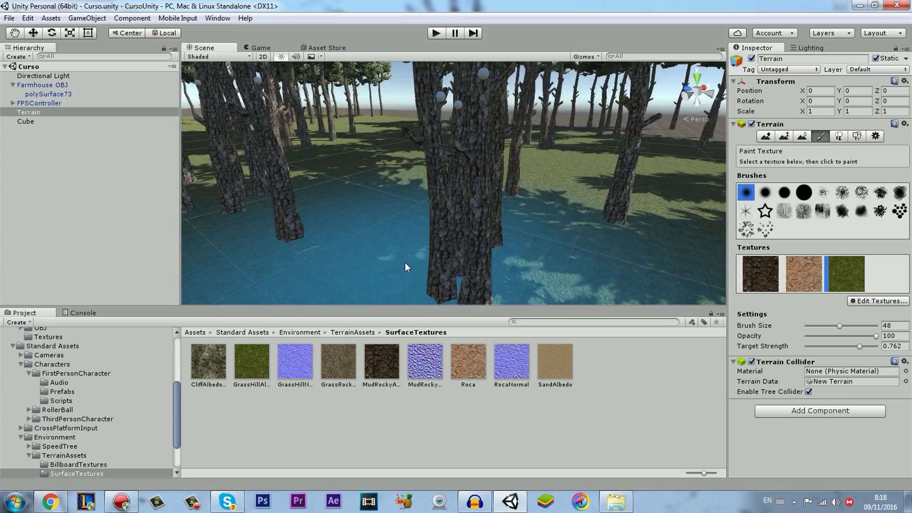
pyautogui.scroll(3, 405, 262)
pyautogui.scroll(3, 394, 257)
pyautogui.scroll(3, 383, 253)
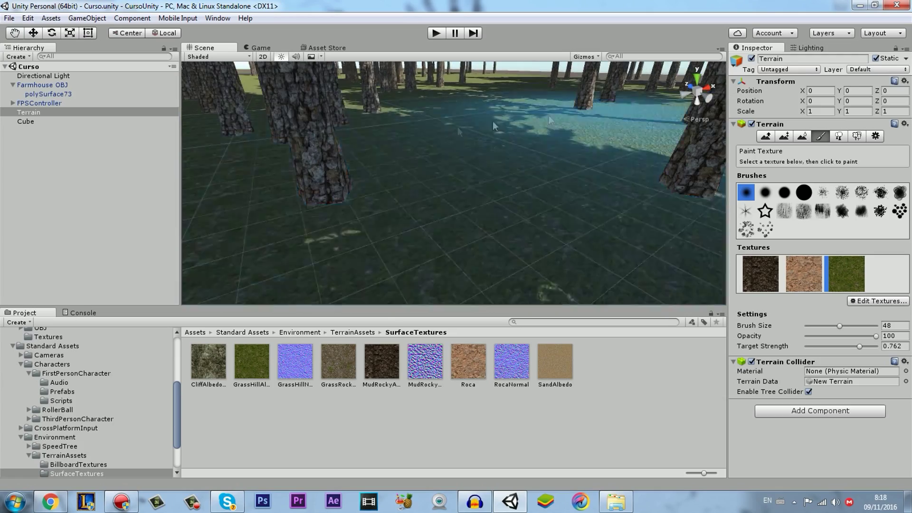
pyautogui.doubleClick(45, 75)
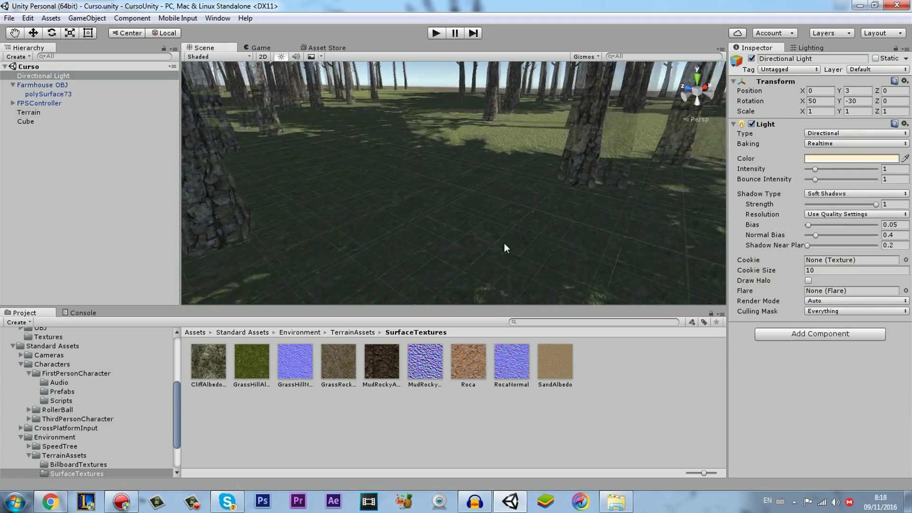
# Orbit and zoom the Scene view out of the canopy until the tree cluster and farmhouse show.
pyautogui.moveTo(501, 244)
pyautogui.mouseDown(button='right')
pyautogui.moveTo(321, 178)
pyautogui.moveTo(51, 109)
pyautogui.mouseUp(button='right')
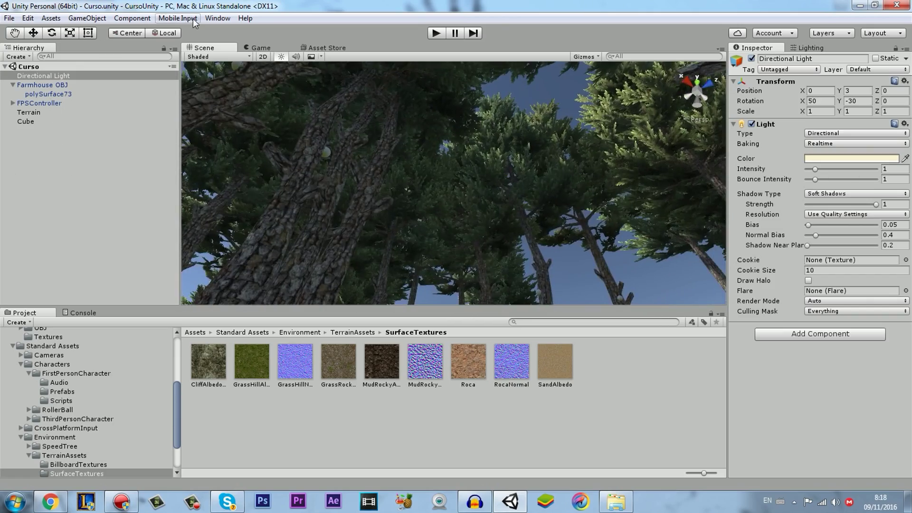
pyautogui.moveTo(50, 110); pyautogui.dragTo(421, 208, button='right')
pyautogui.scroll(5, 421, 205)
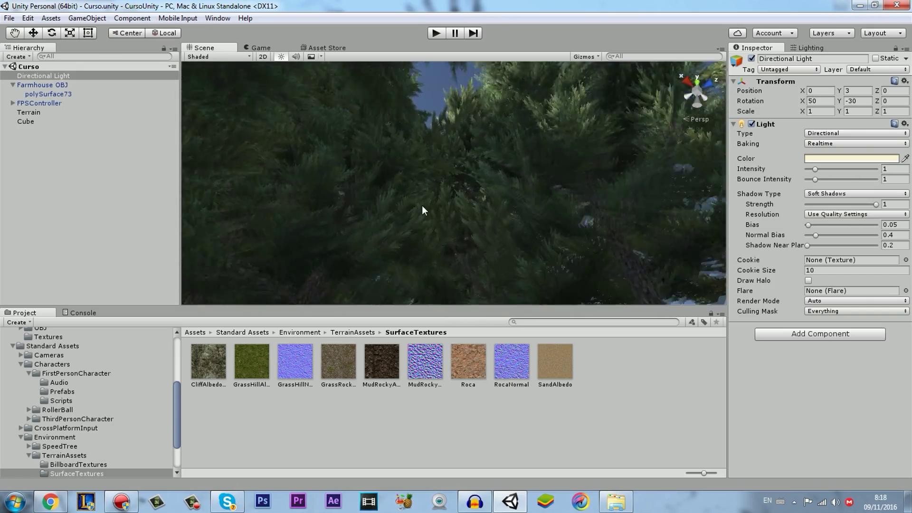
pyautogui.scroll(5, 417, 210)
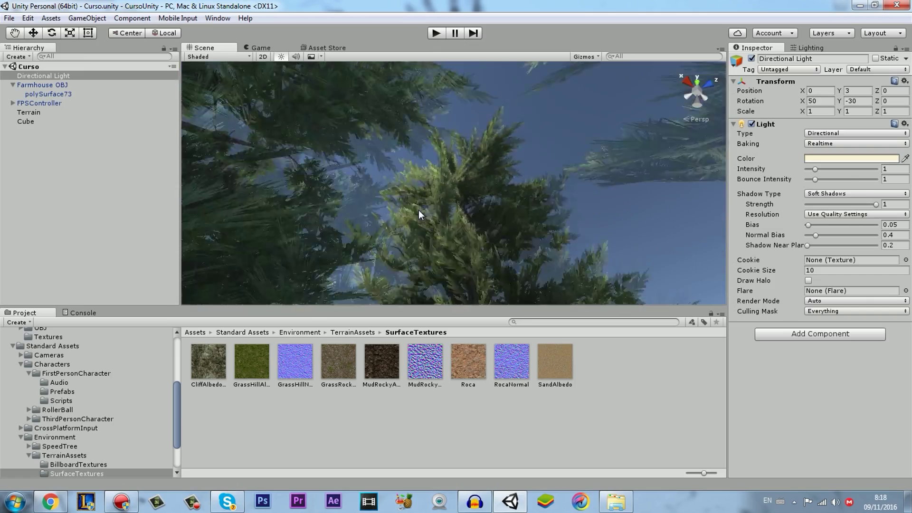
pyautogui.moveTo(418, 209)
pyautogui.mouseDown(button='right')
pyautogui.moveTo(509, 401)
pyautogui.moveTo(630, 289)
pyautogui.mouseUp(button='right')
pyautogui.scroll(-5, 629, 287)
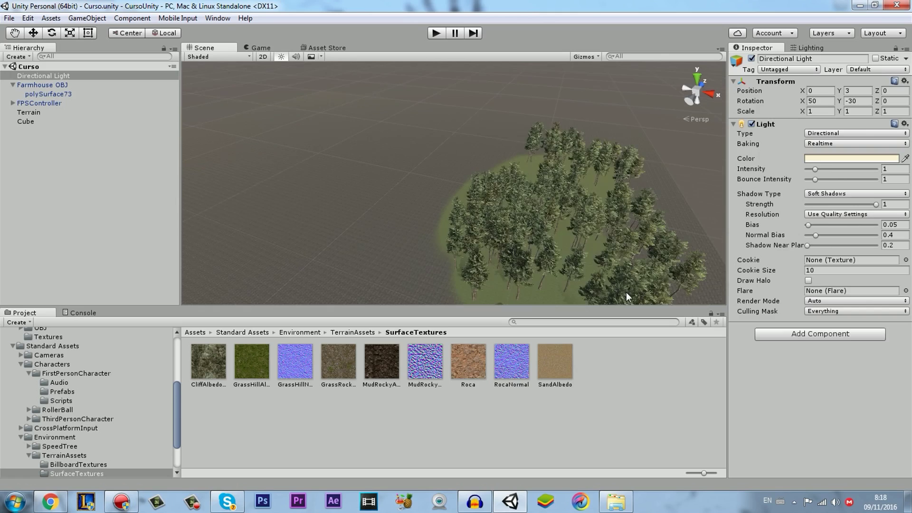
pyautogui.moveTo(621, 296); pyautogui.dragTo(574, 244, button='middle')
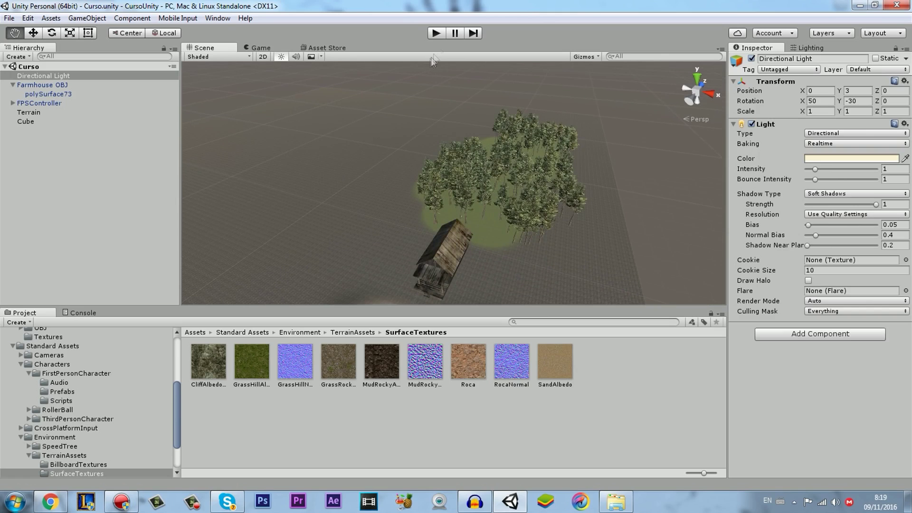
pyautogui.click(437, 36)
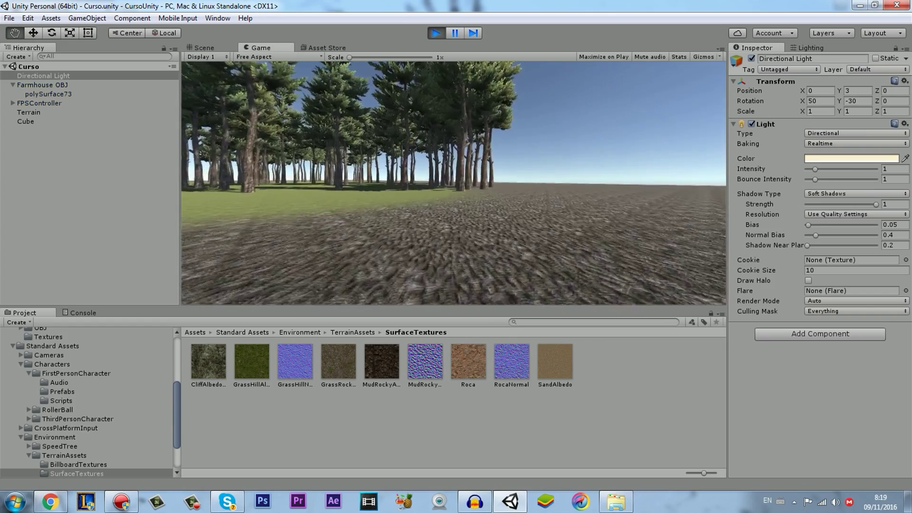
# In Play mode, walk over the cracked mud and through the grassy grove toward the farmhouse.
pyautogui.press('w')
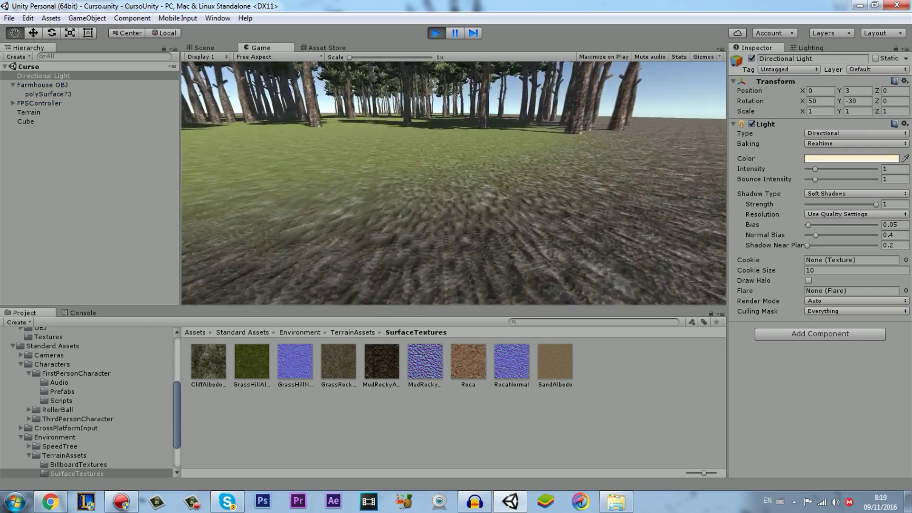
pyautogui.press('w')
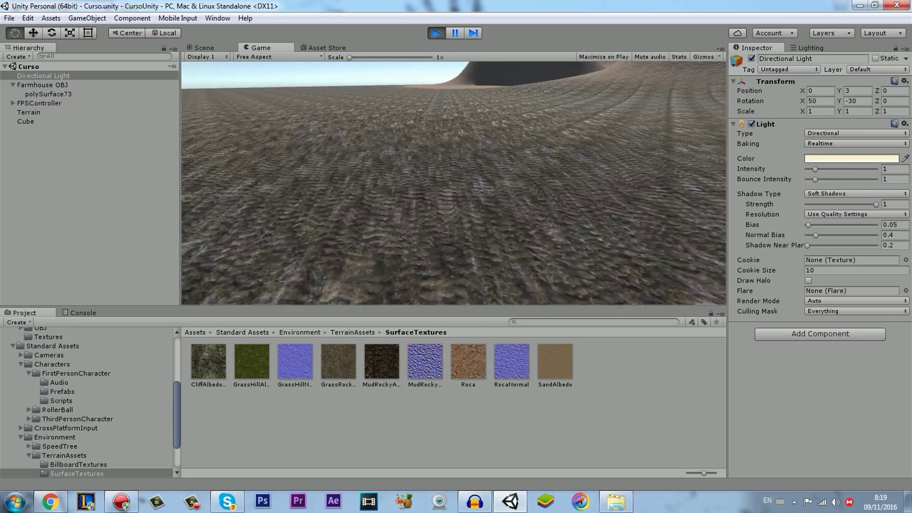
pyautogui.press('w')
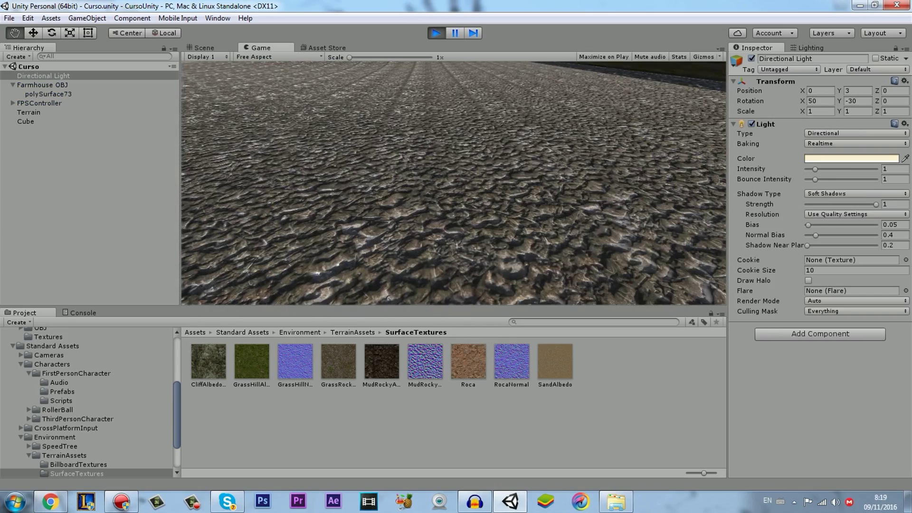
pyautogui.press('w')
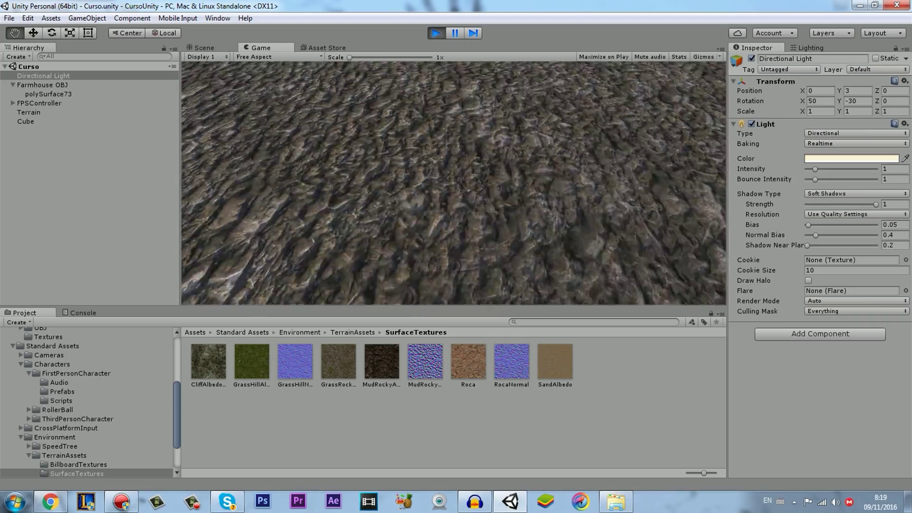
pyautogui.press('w')
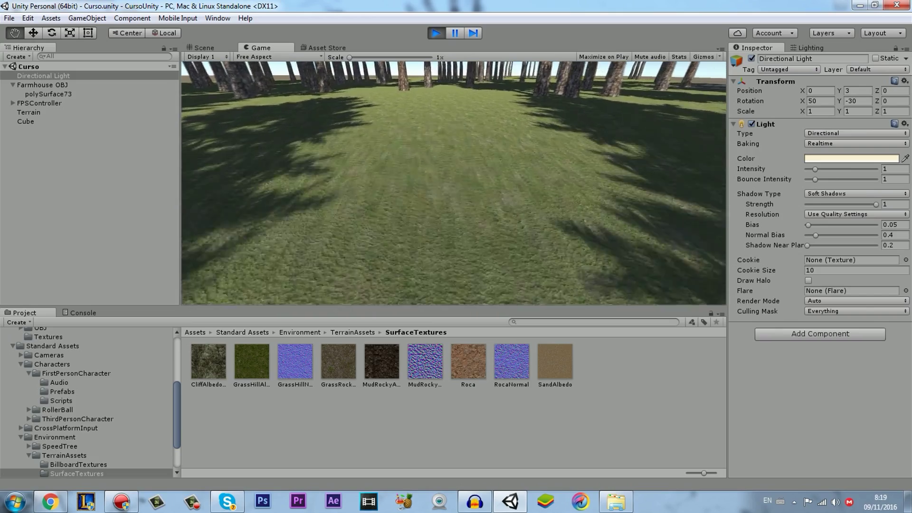
pyautogui.press('w')
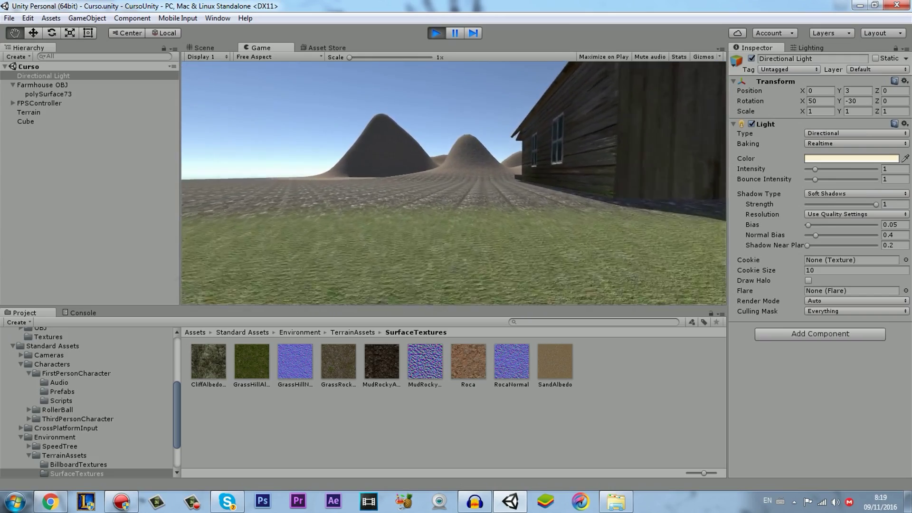
# Climb over the sandy hills into the valley, then turn back toward the farmhouse and trees.
pyautogui.press('w')
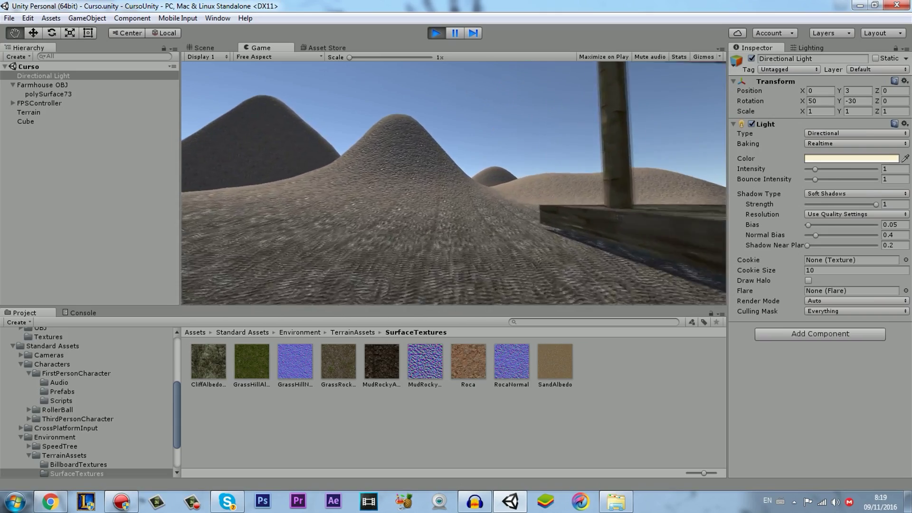
pyautogui.press('w')
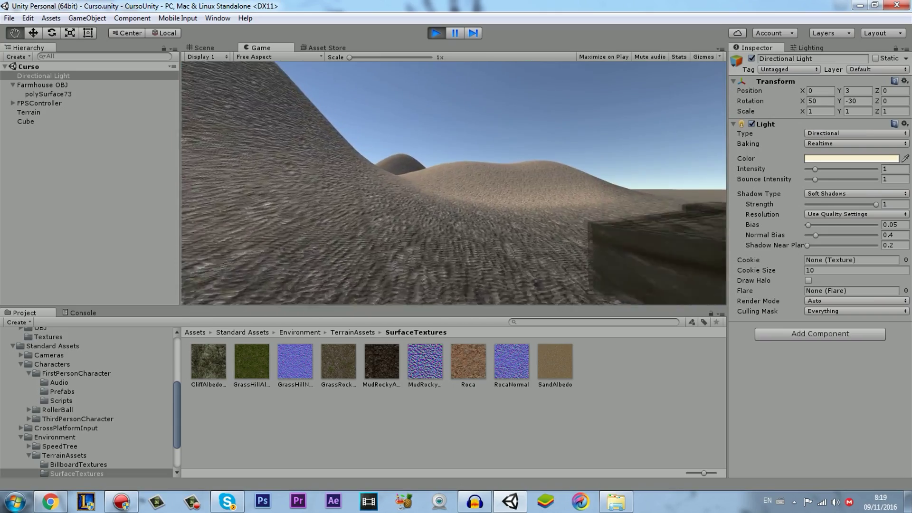
pyautogui.press('w')
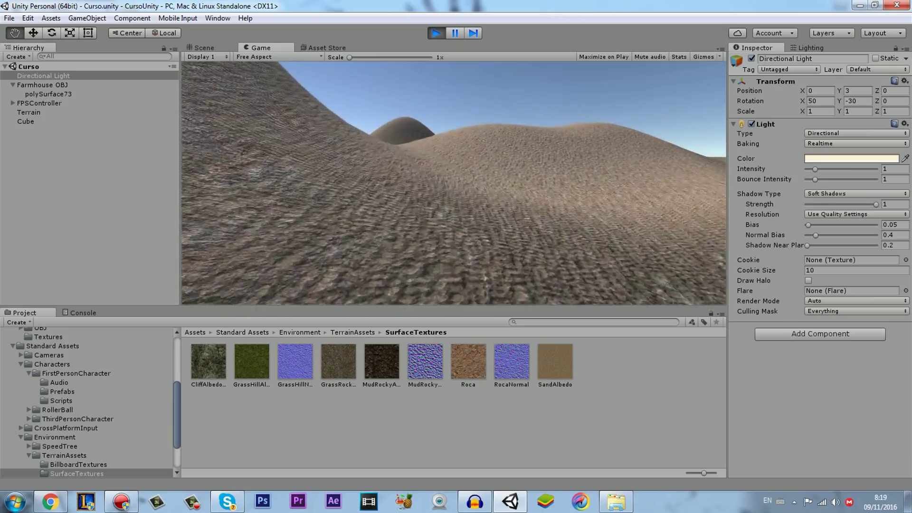
pyautogui.press('w')
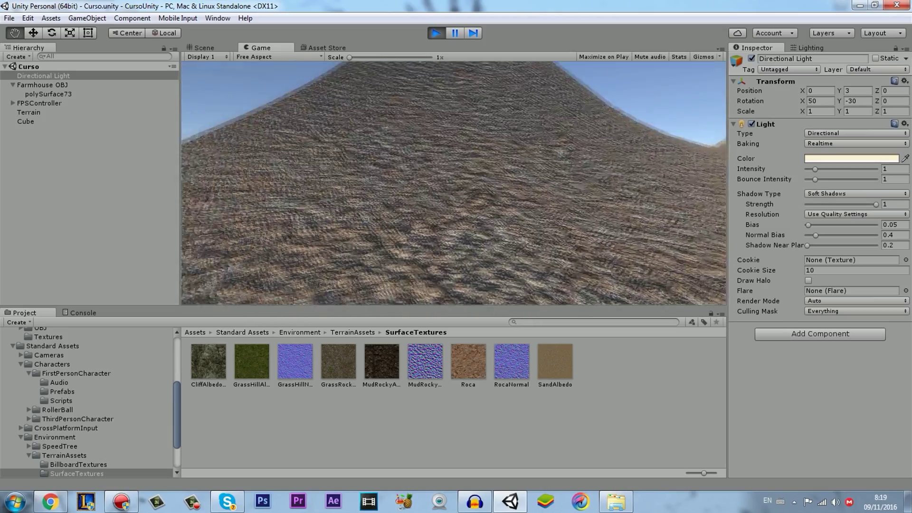
pyautogui.press('w')
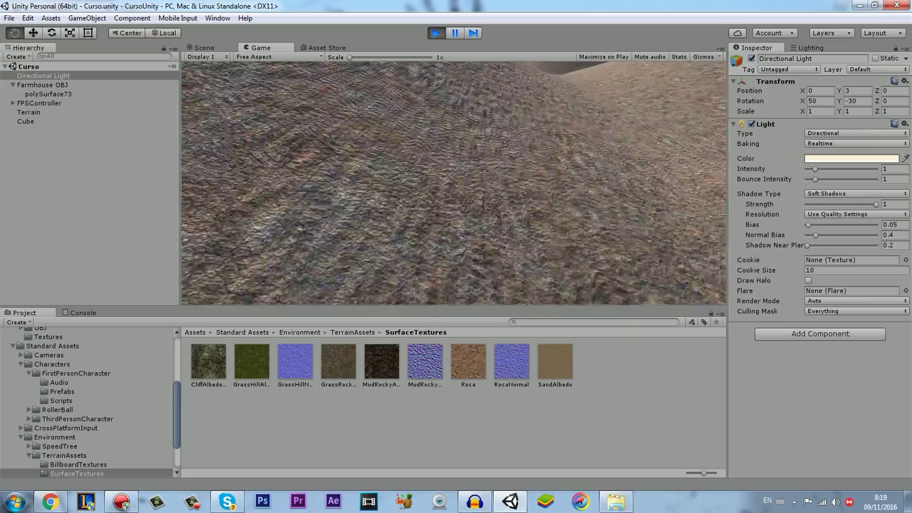
pyautogui.press('w')
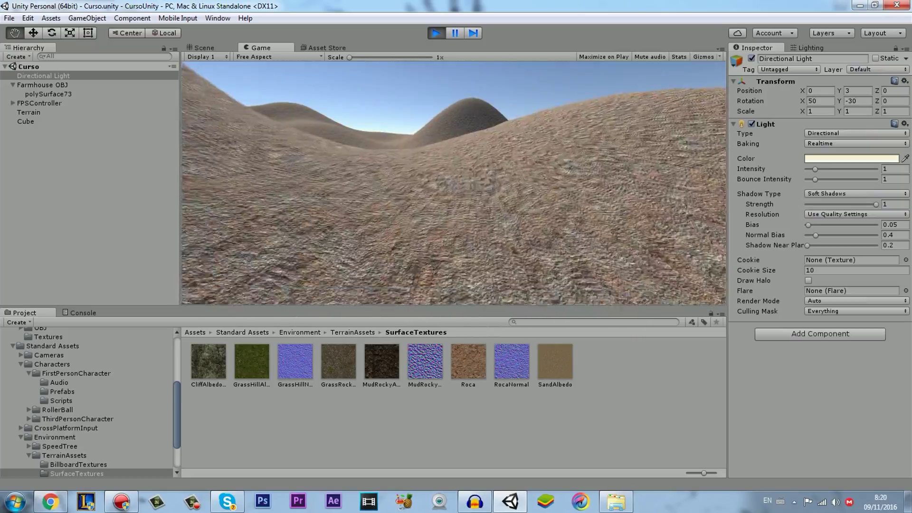
pyautogui.press('w')
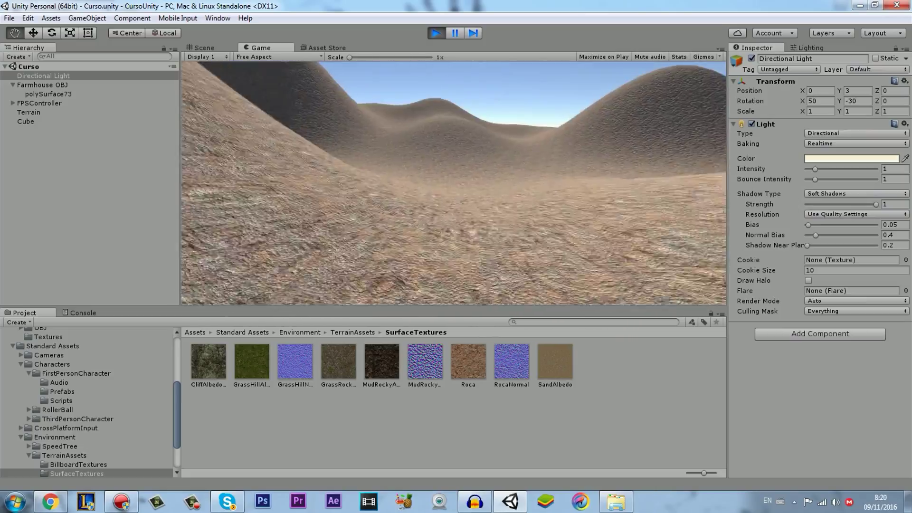
pyautogui.press('w')
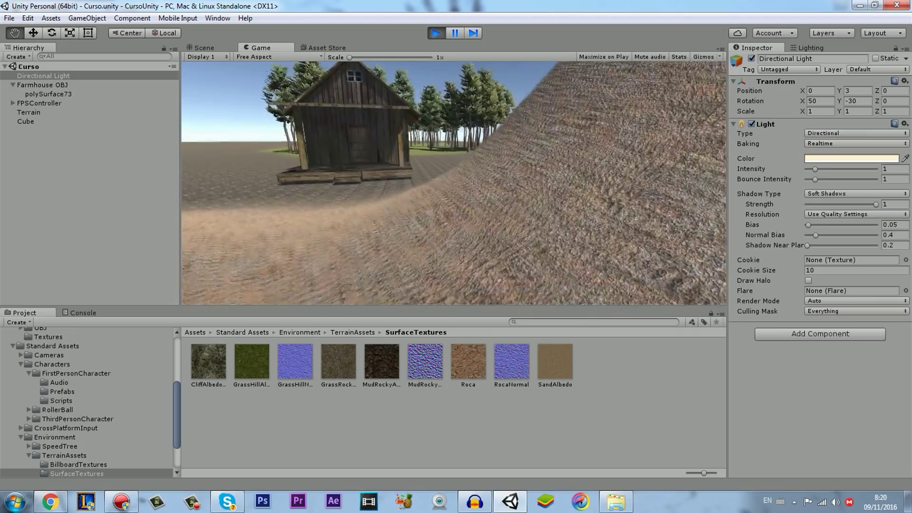
# Walk onto the farmhouse porch beside the door, back out onto the terrain, then stop Play mode.
pyautogui.press('w')
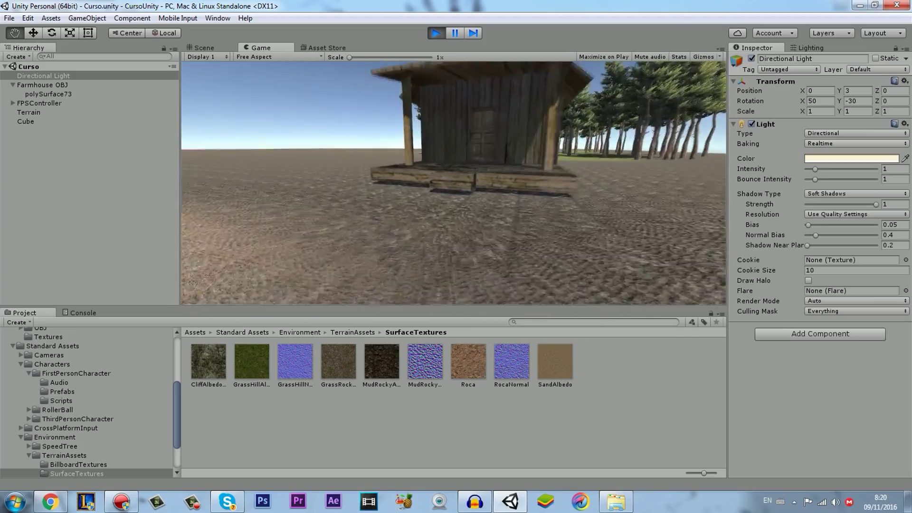
pyautogui.press('w')
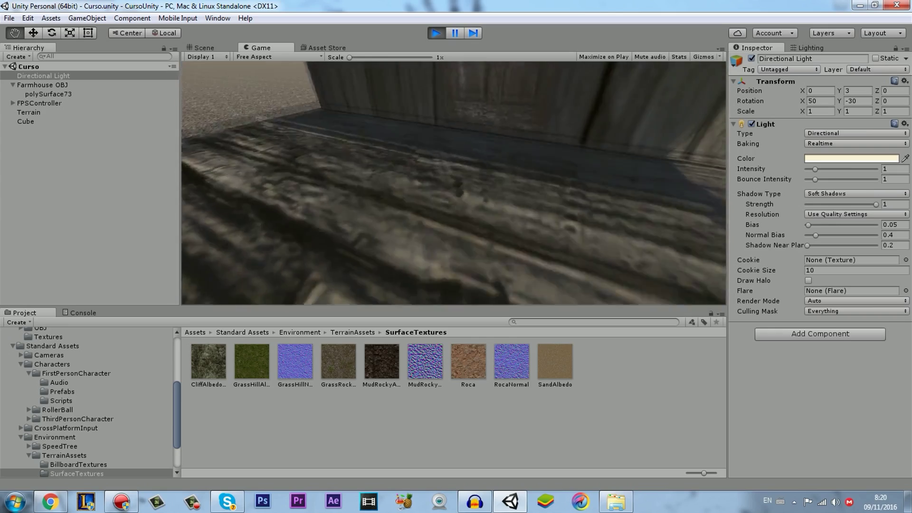
pyautogui.press('w')
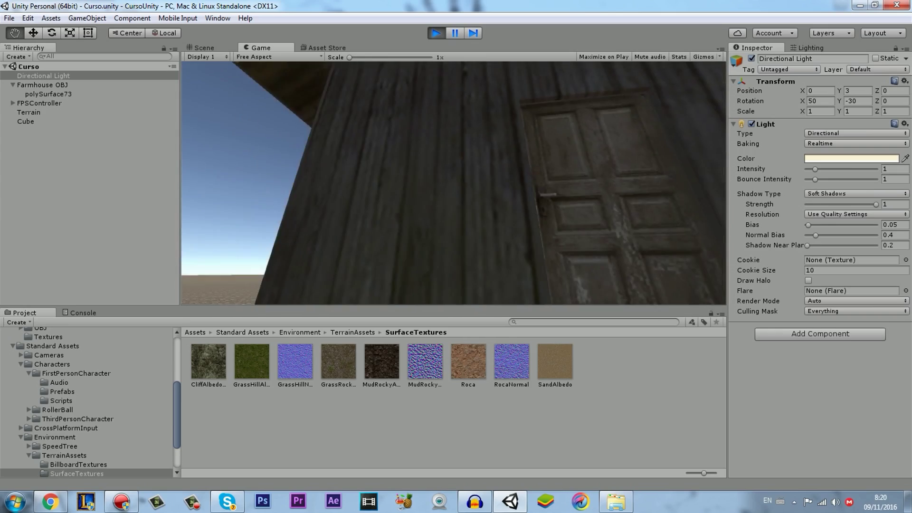
pyautogui.press('w')
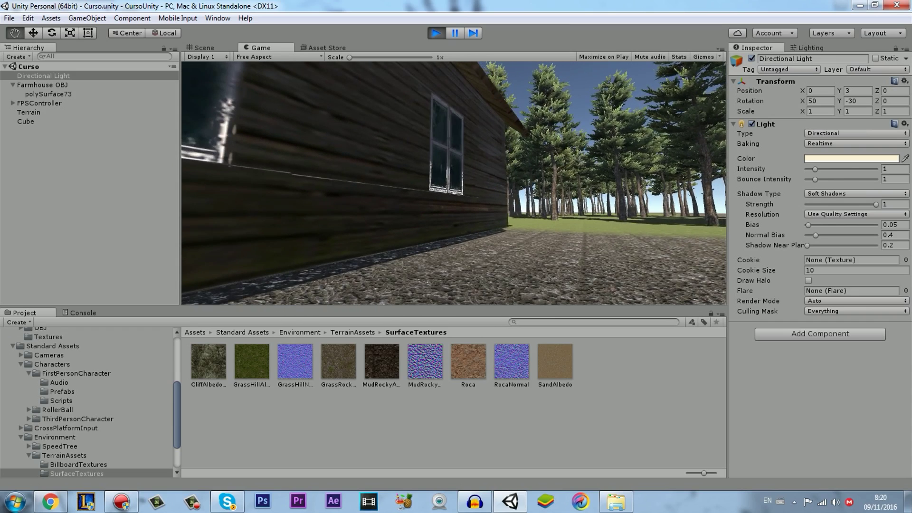
pyautogui.press('Escape')
pyautogui.click(435, 32)
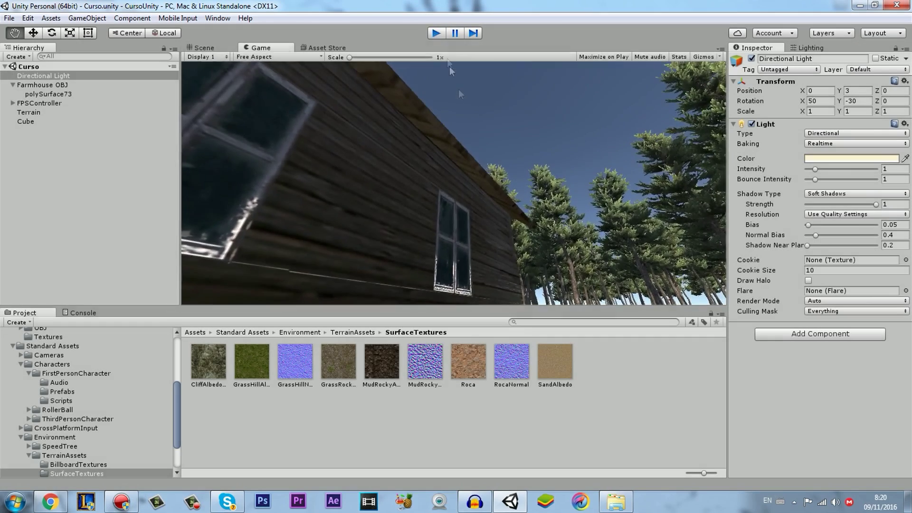